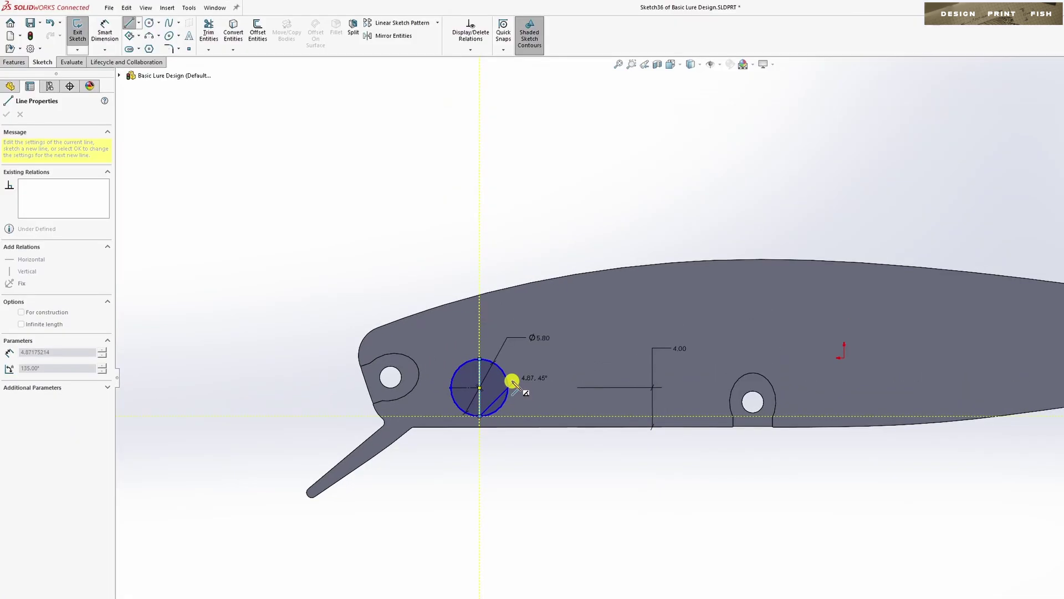
Trim the tail-side half of the 5.80 mm circle, keeping the trimmed arc as construction geometry.
key("Escape")
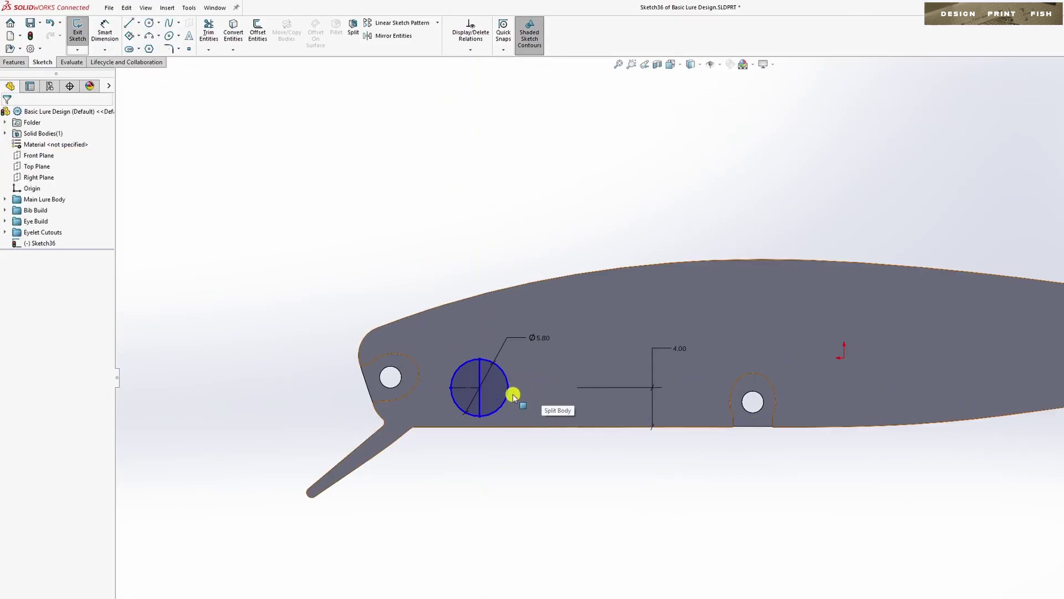
key("t")
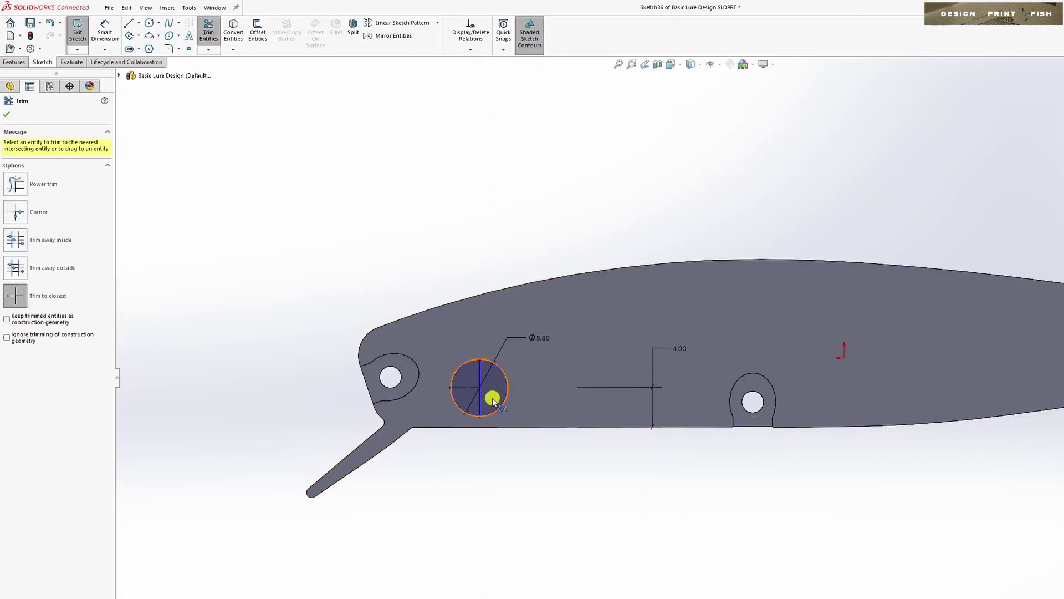
left_click(7, 319)
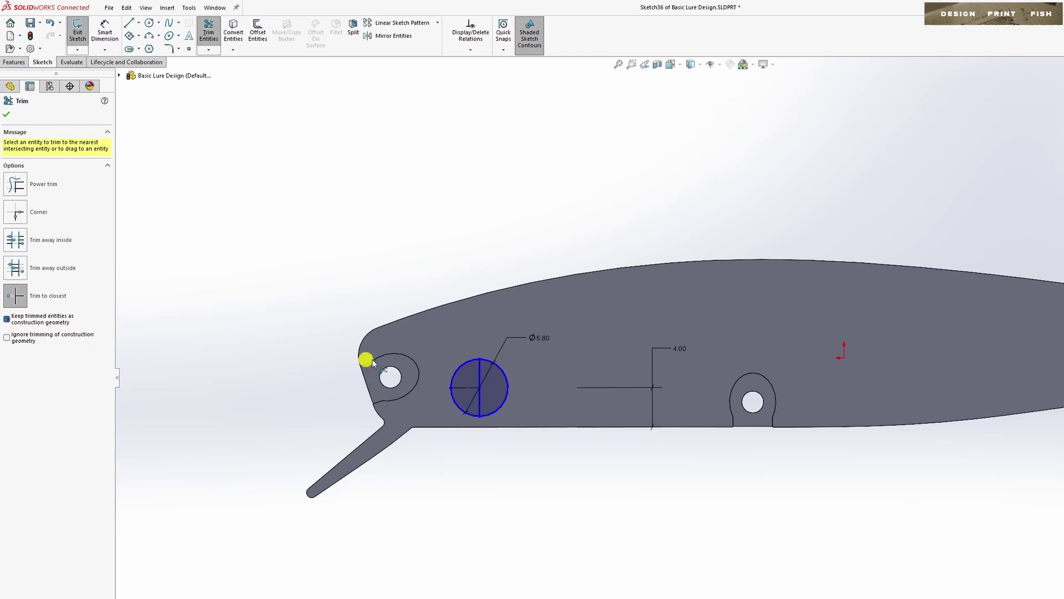
left_click(504, 404)
Dimension the horizontal distance from the circle's center to the origin as 38 mm and close the sketch.
key("d")
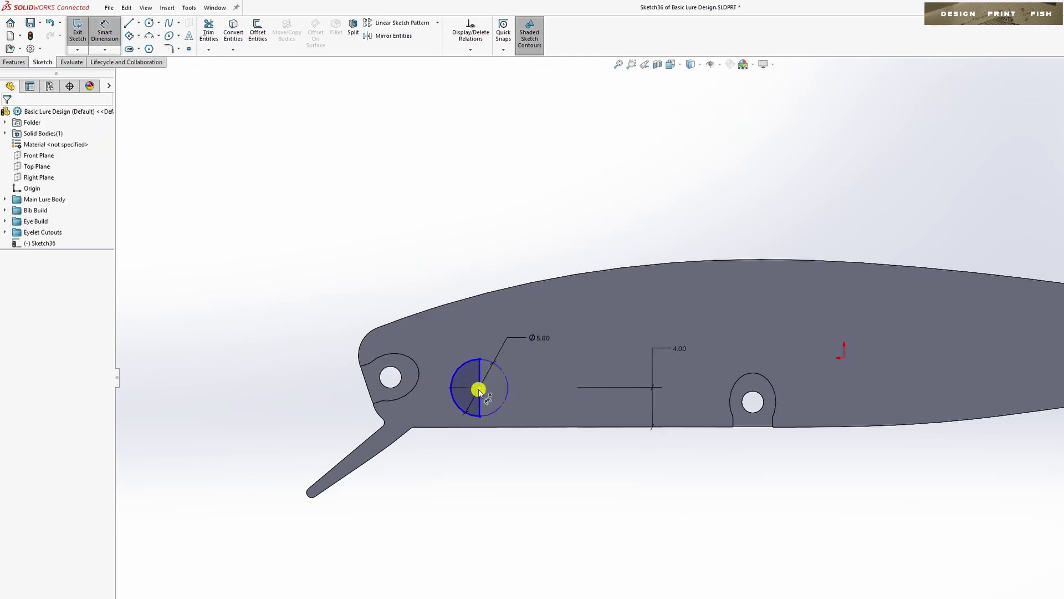
left_click(479, 390)
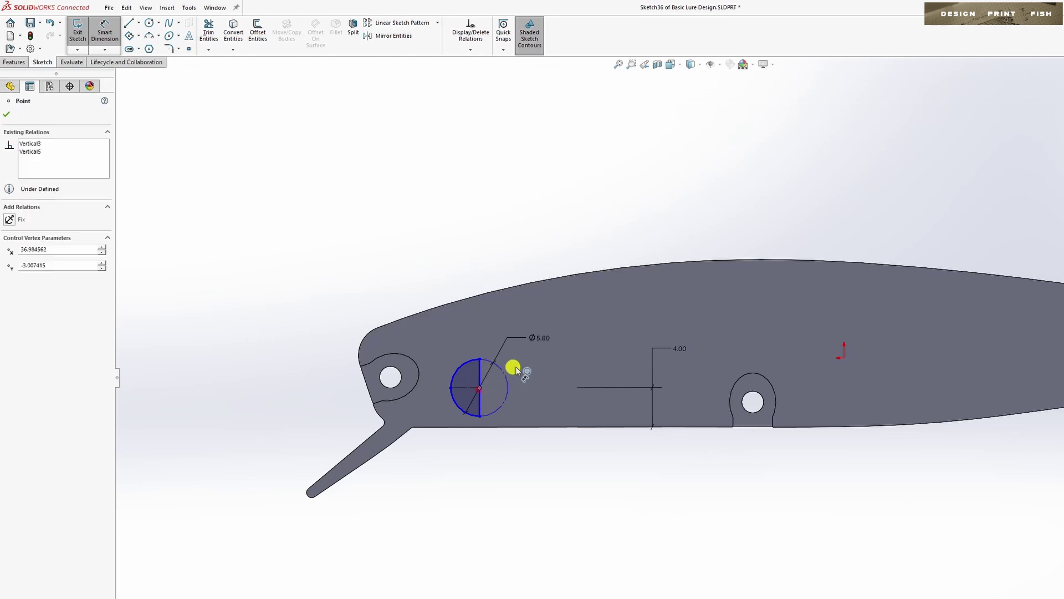
left_click(844, 359)
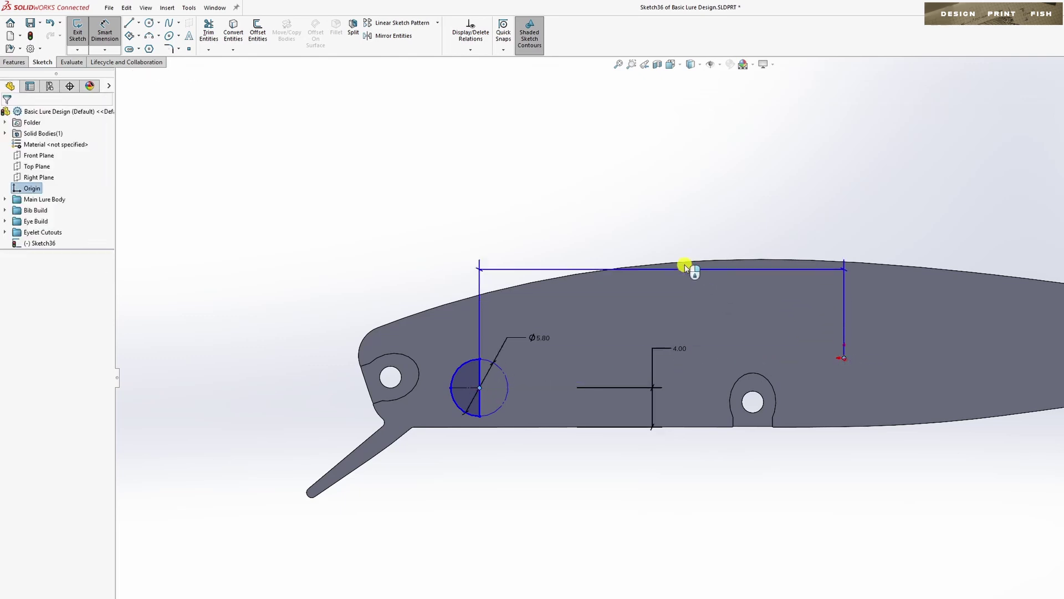
left_click(654, 220)
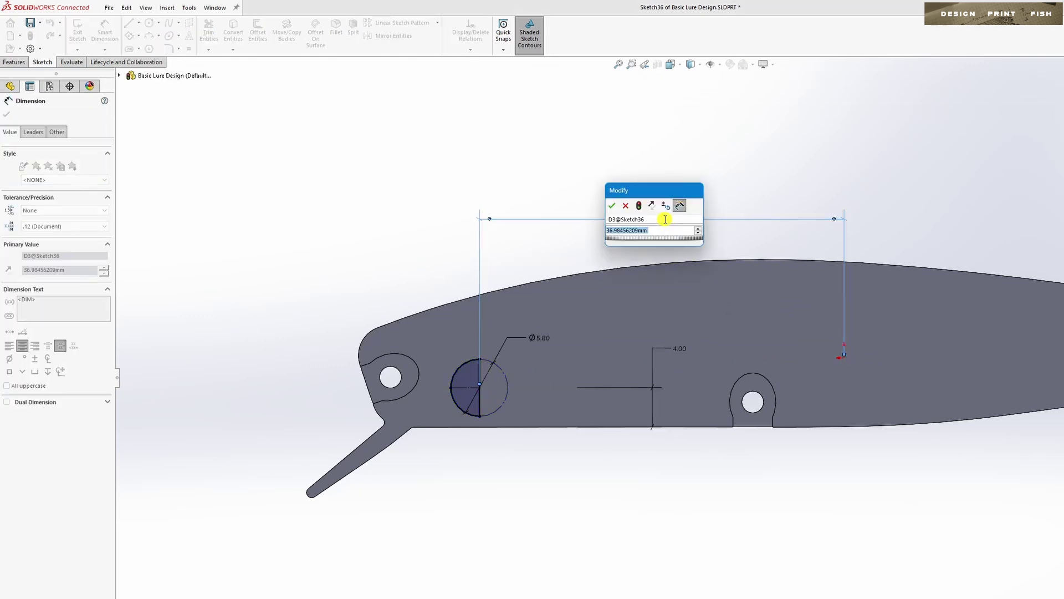
type("38")
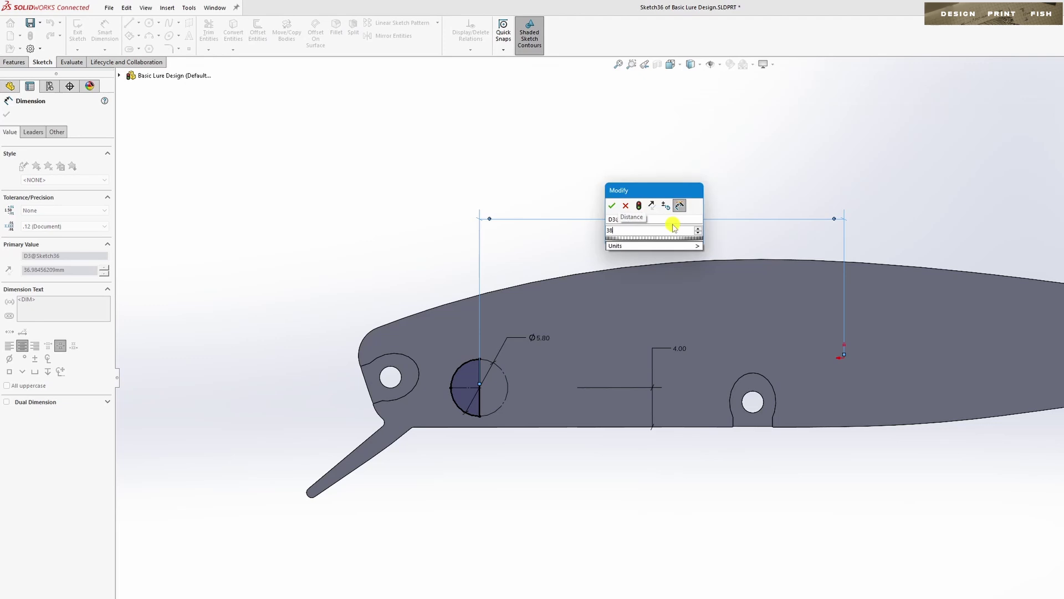
key("Return")
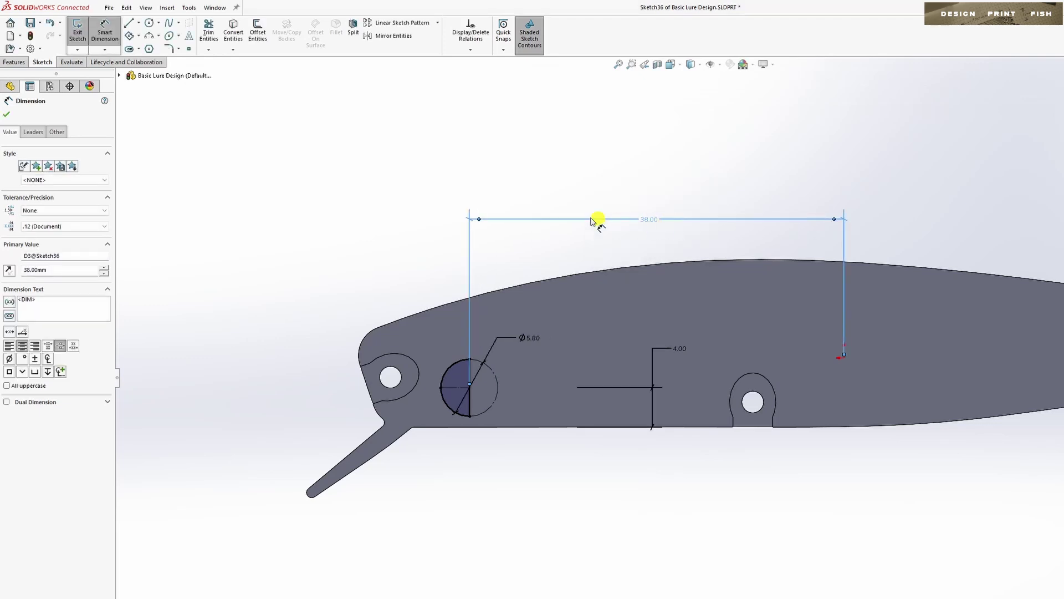
left_click(78, 31)
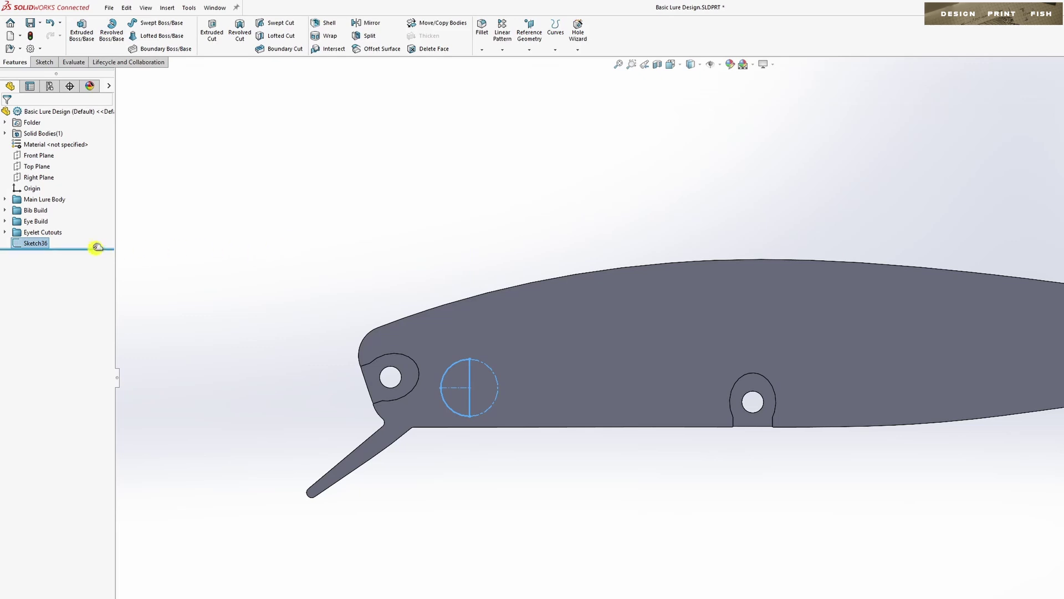
Create a 360-degree revolved cut from the half-circle sketch, using its vertical line as the axis of revolution.
left_click(240, 32)
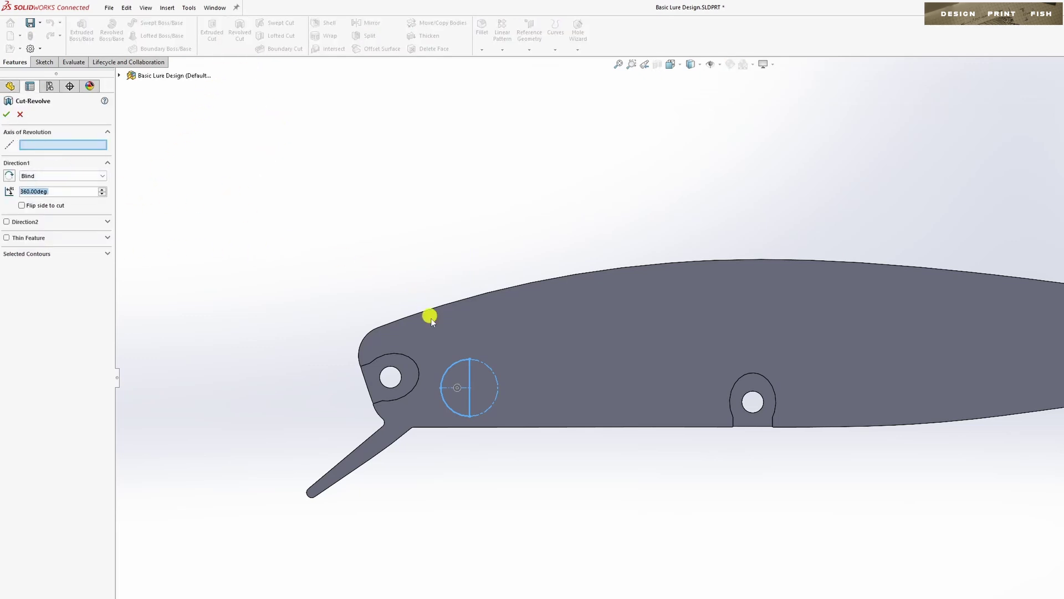
left_click(471, 379)
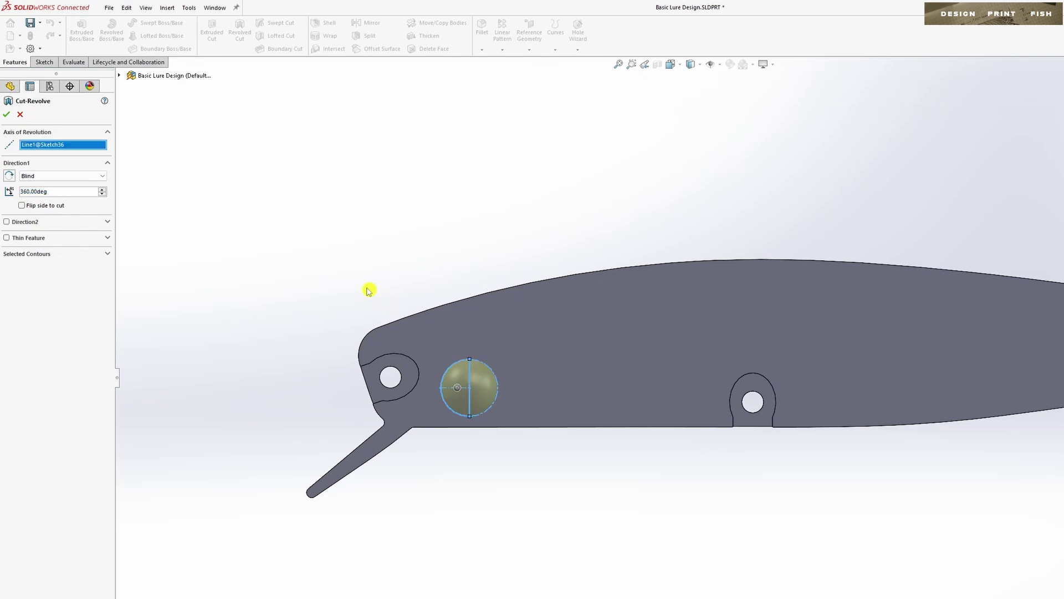
left_click(9, 116)
middle_click_drag(309, 240, 587, 376)
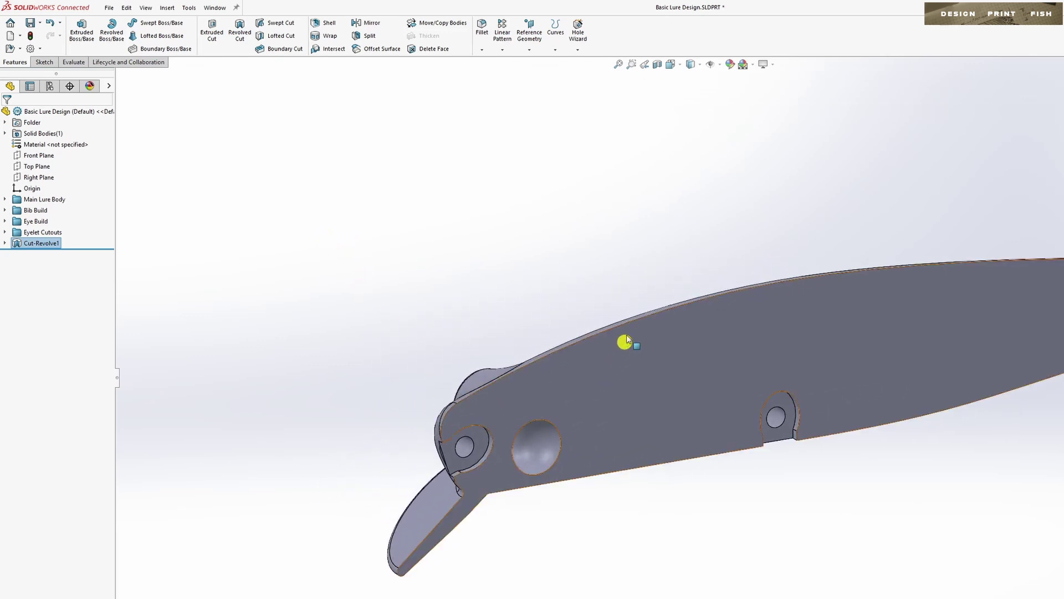
Start a new sketch on the Front Plane and view the lure body face-on.
left_click(670, 62)
left_click(678, 135)
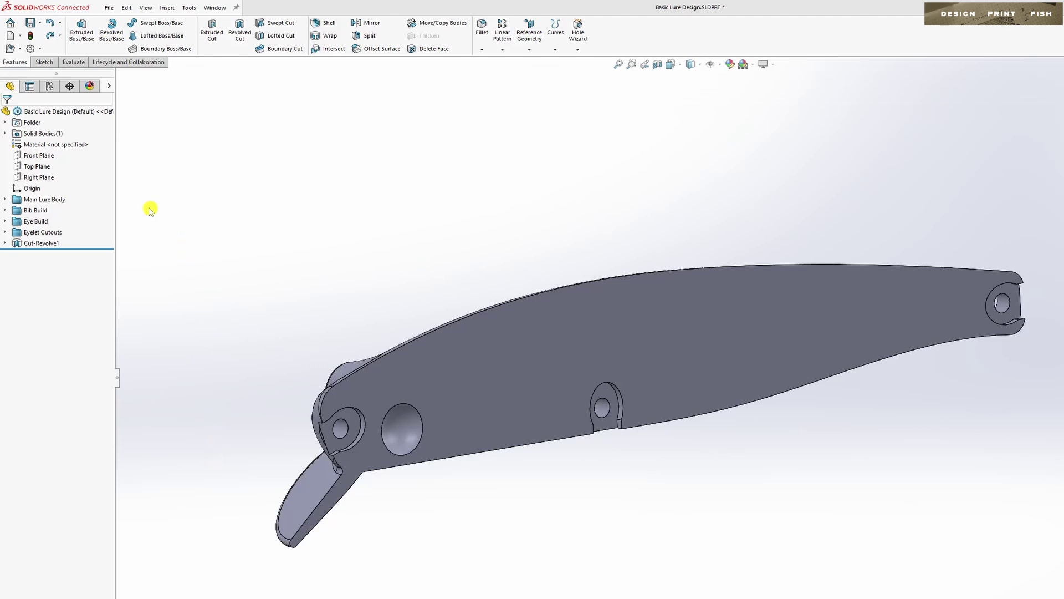
left_click(39, 156)
left_click(42, 109)
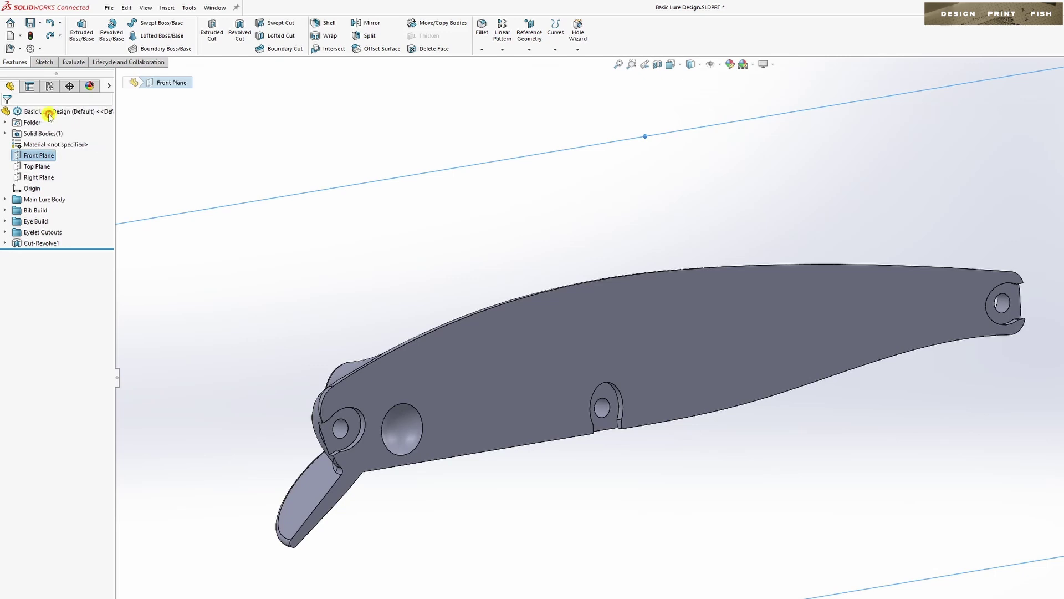
key("ctrl+8")
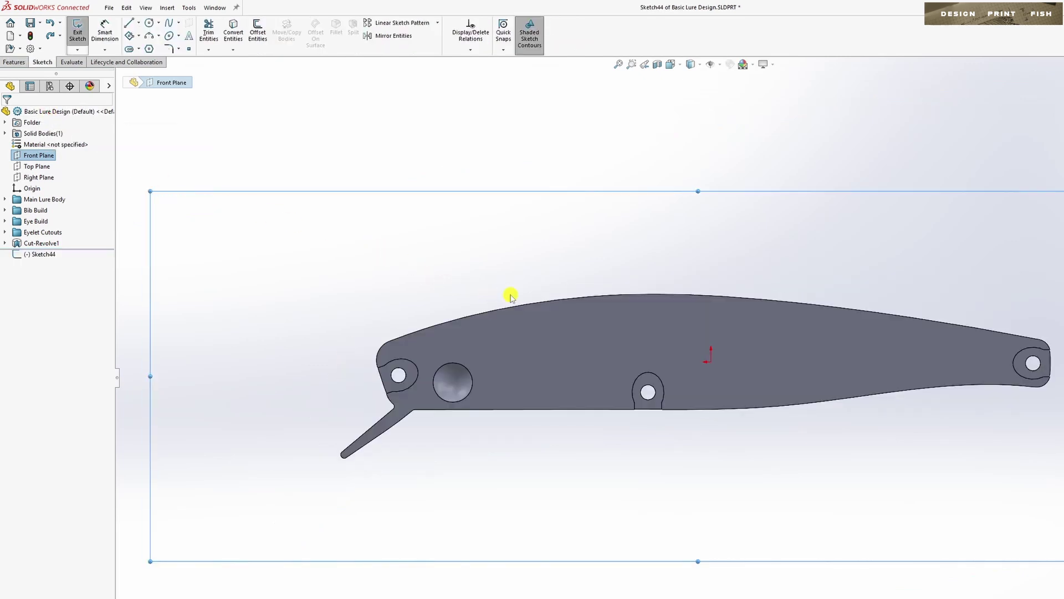
middle_click_drag(580, 361, 481, 215, "ctrl")
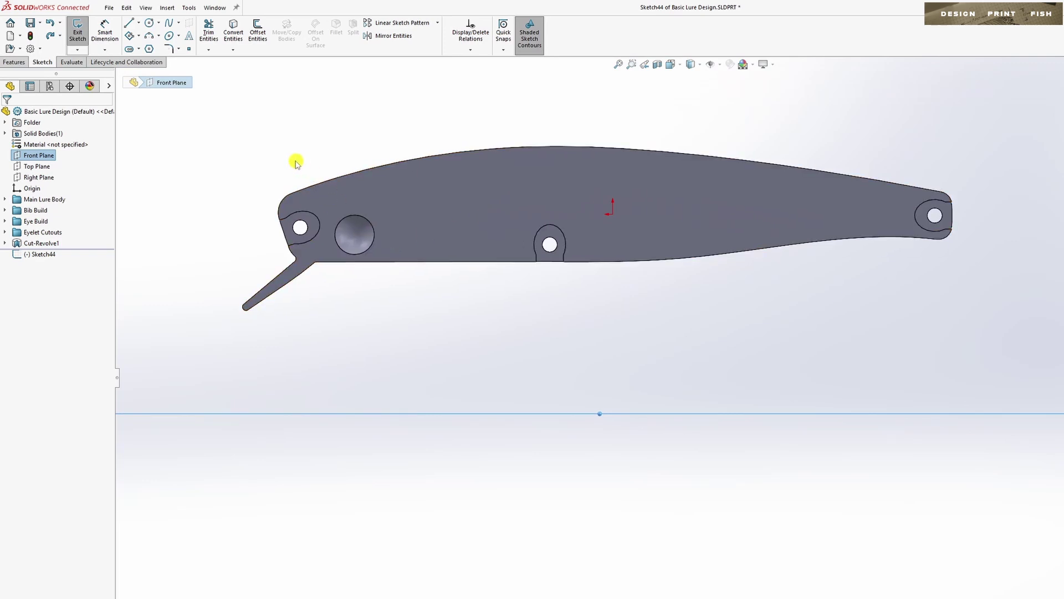
Offset the lure's back edge 2 mm inward and shorten both ends of the curve to clear the nose and tail eyelets.
right_click_drag(295, 155, 326, 148)
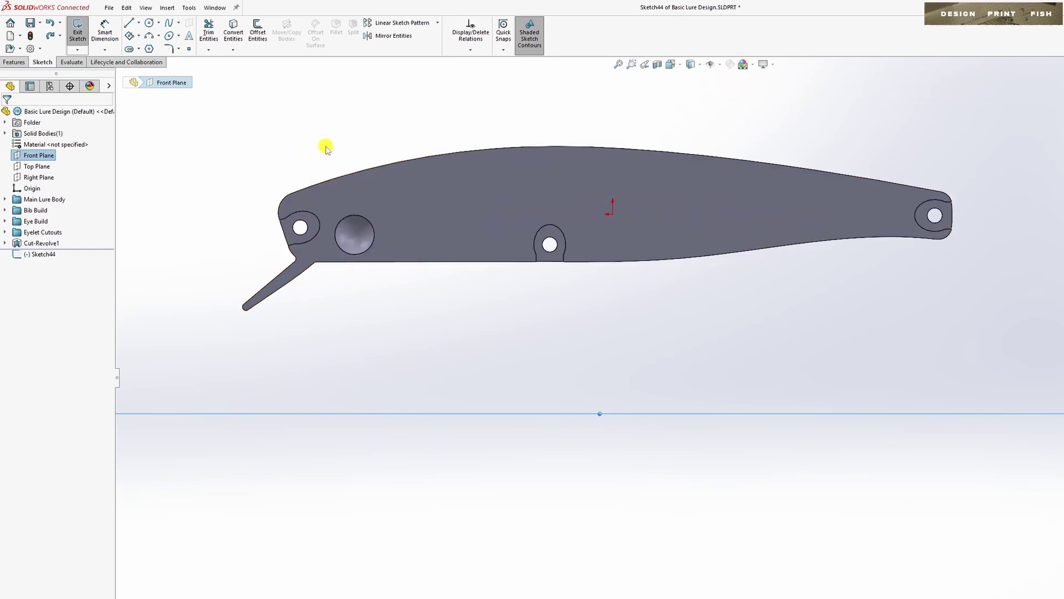
left_click(415, 158)
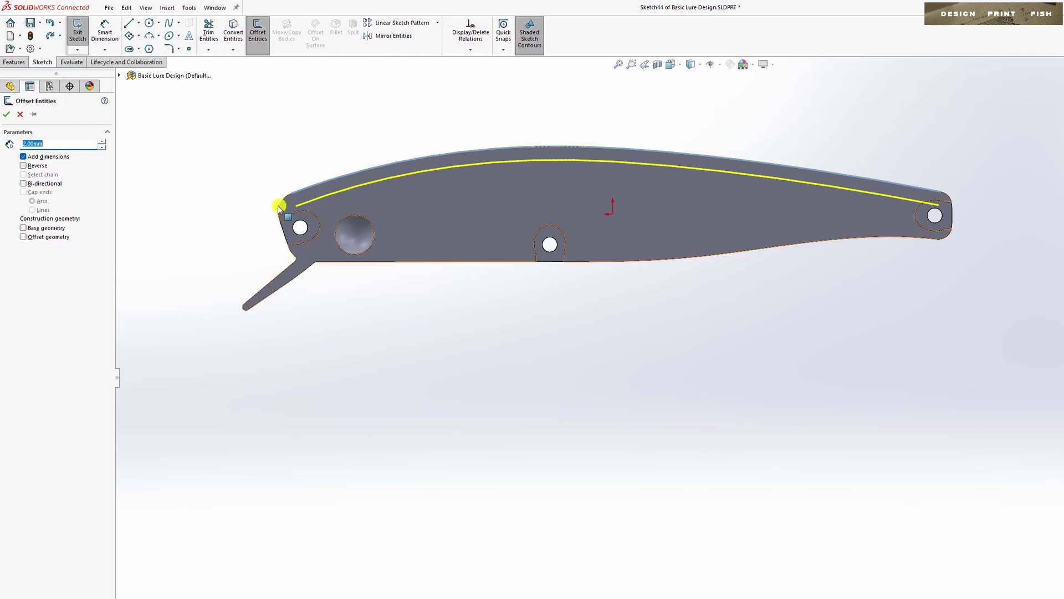
left_click(7, 115)
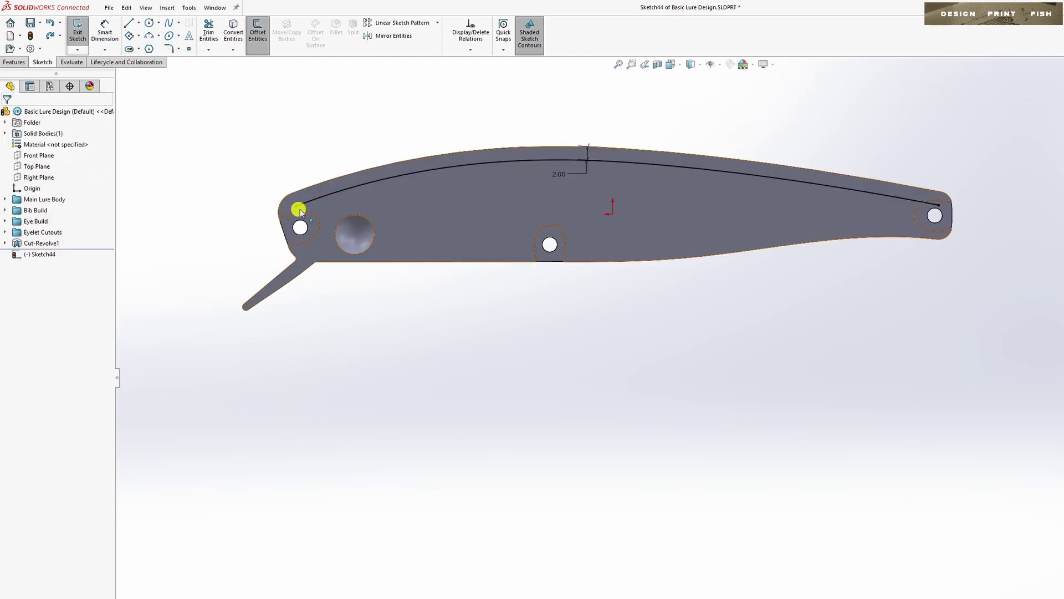
left_click_drag(298, 208, 381, 191)
left_click_drag(940, 209, 848, 187)
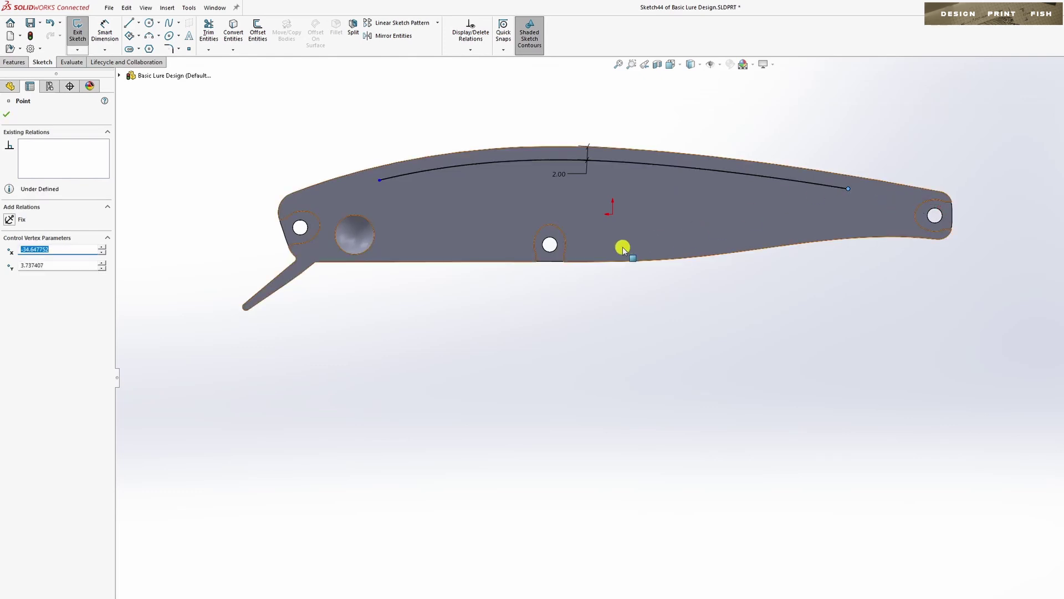
left_click(484, 287)
Offset the straight front belly edge 2 mm inward and shorten the line to fit between the ball pocket and the belly eyelet.
key("o")
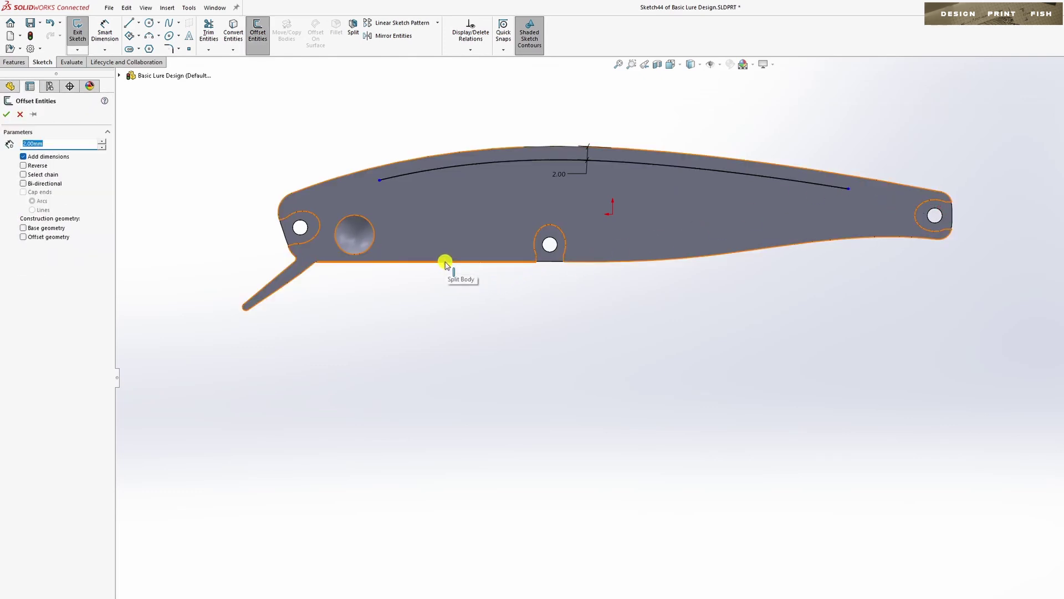
left_click(443, 261)
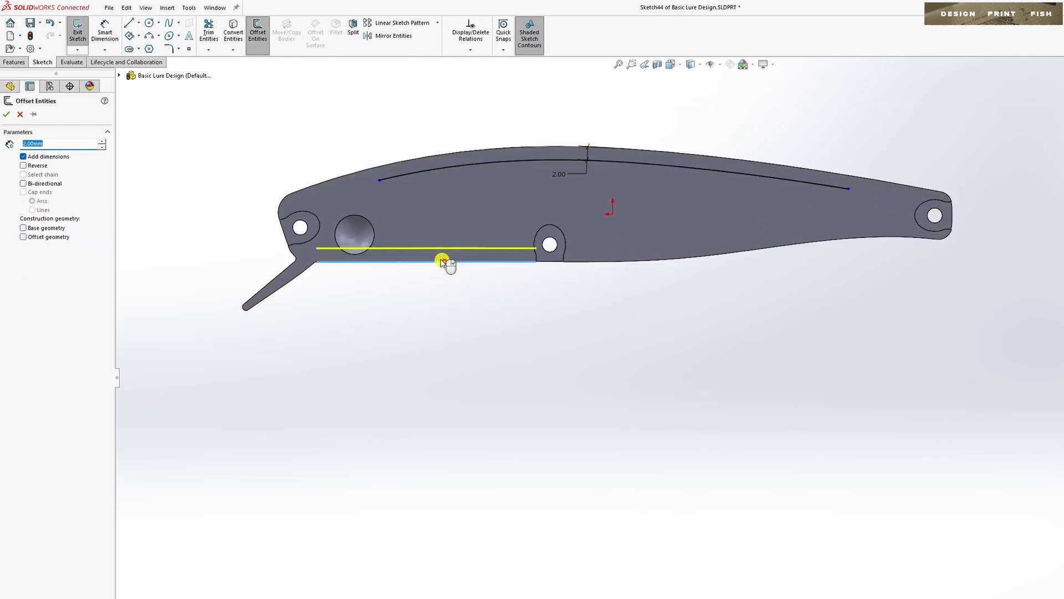
left_click(5, 114)
left_click_drag(351, 255, 396, 252)
left_click_drag(536, 249, 511, 247)
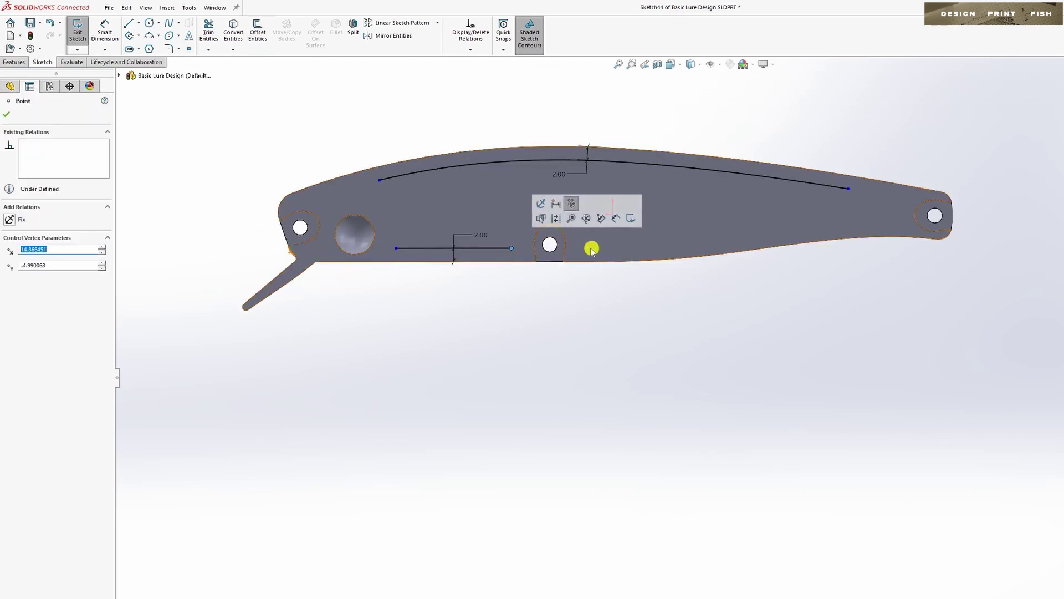
left_click(6, 117)
Offset the curved rear belly edge 2 mm inward and shorten both ends away from the belly and tail eyelets.
left_click(258, 31)
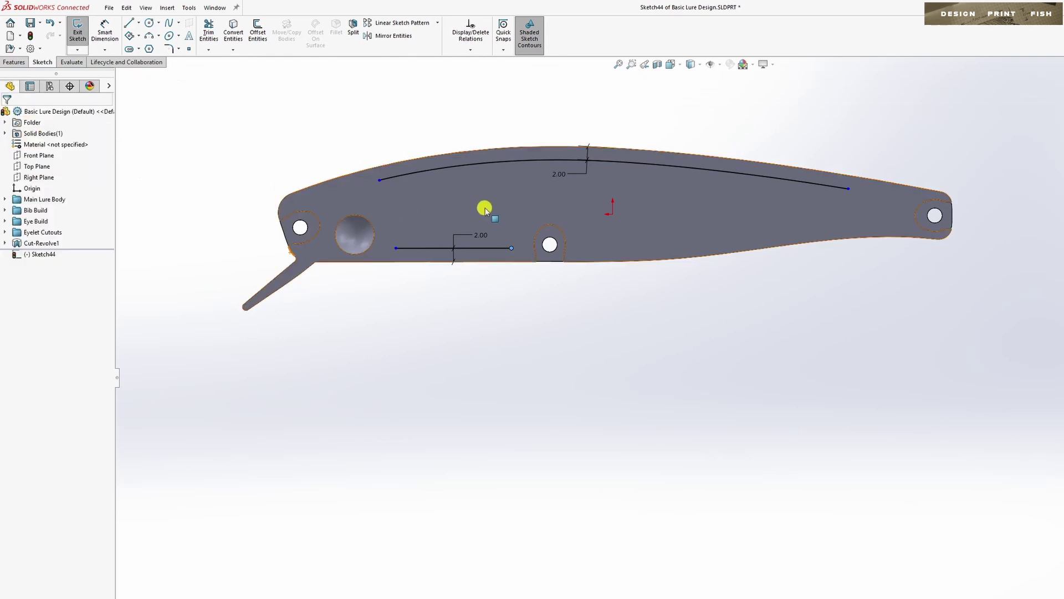
left_click(718, 255)
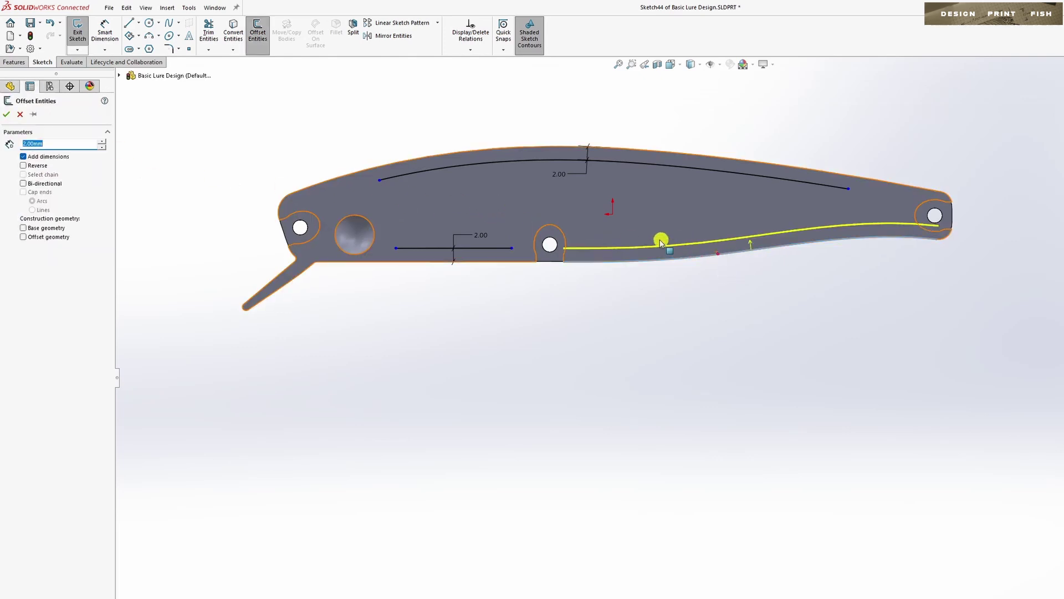
left_click(6, 115)
left_click_drag(563, 249, 618, 248)
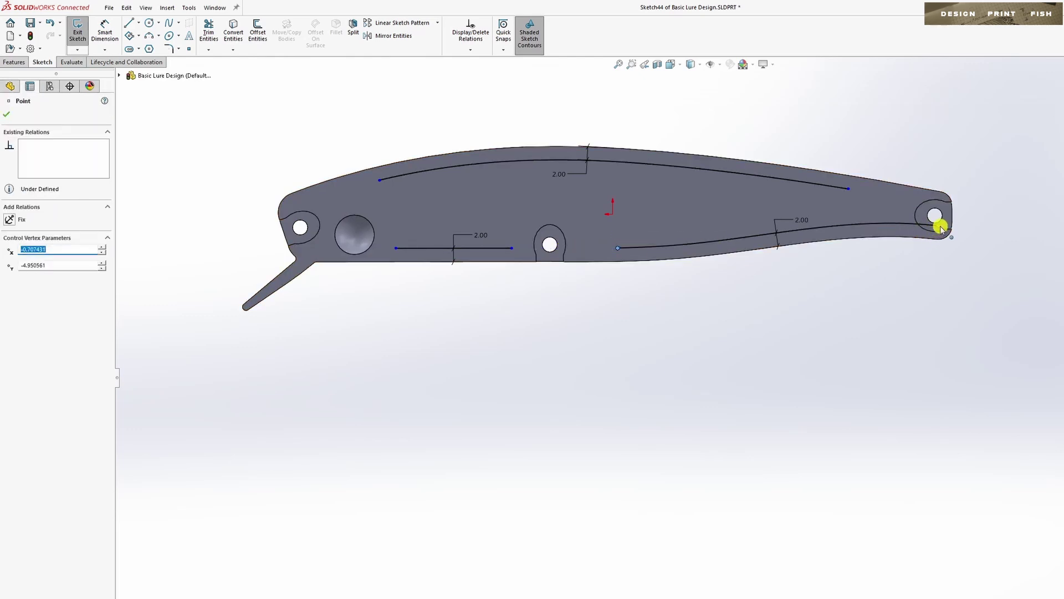
left_click_drag(939, 224, 869, 224)
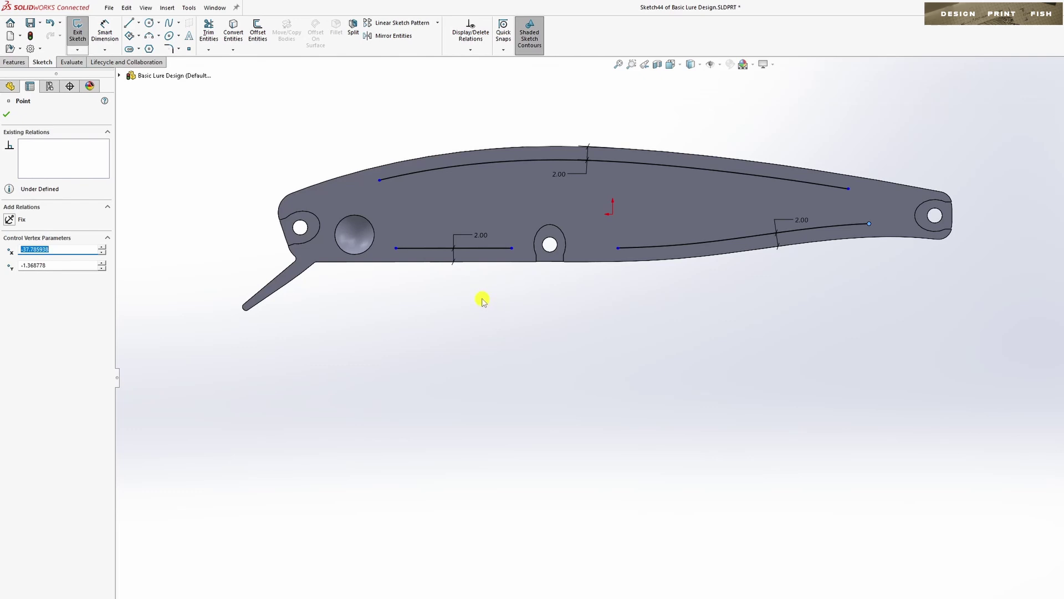
Offset the belly eyelet cutout's edge 2 mm outward and pull both ends of the arc up from the belly edge.
key("o")
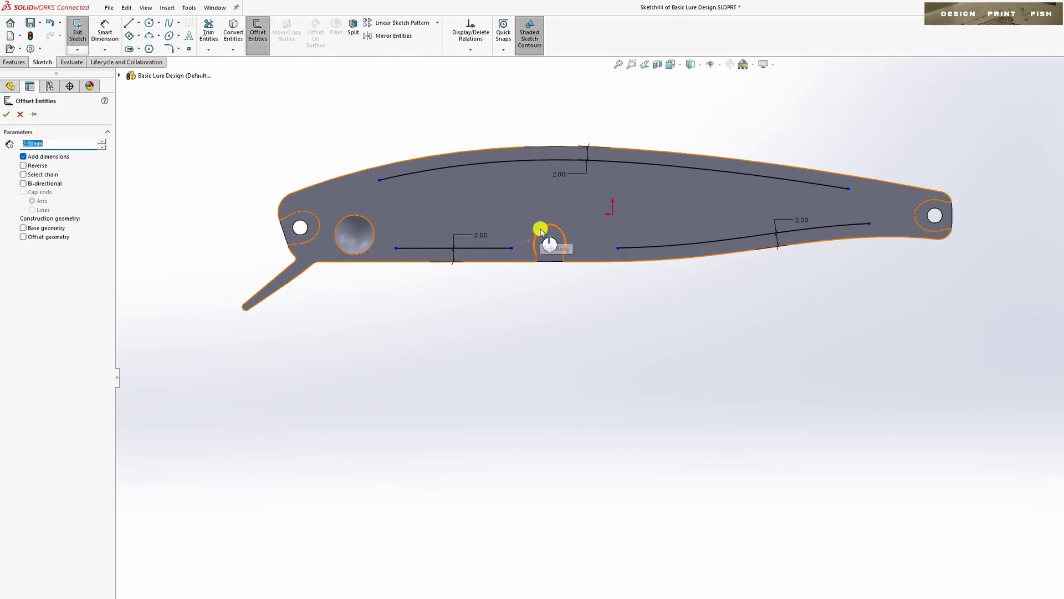
left_click(539, 227)
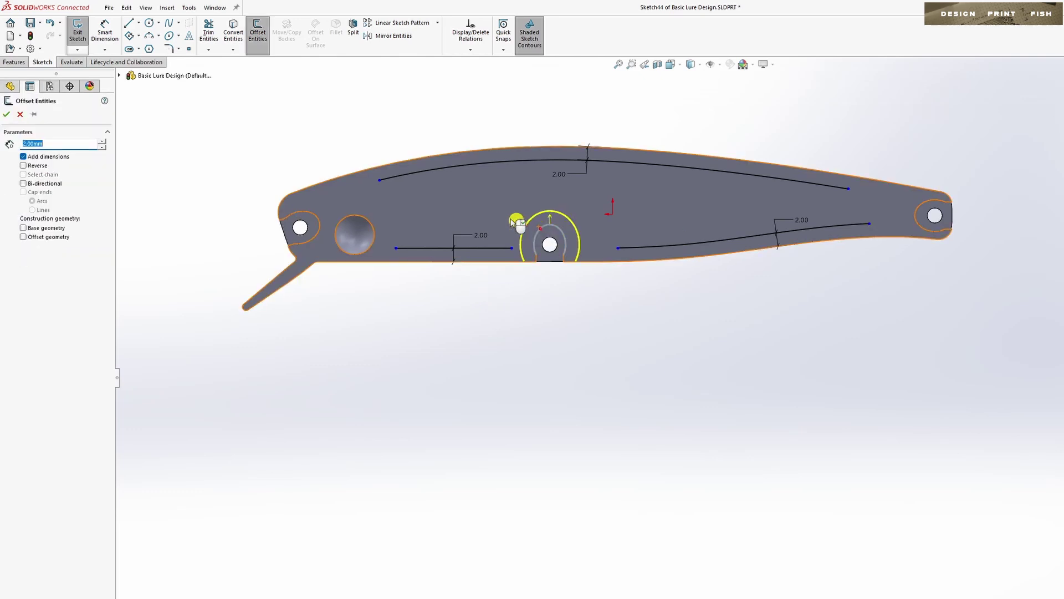
left_click(7, 115)
left_click_drag(524, 262, 520, 238)
left_click_drag(574, 260, 579, 239)
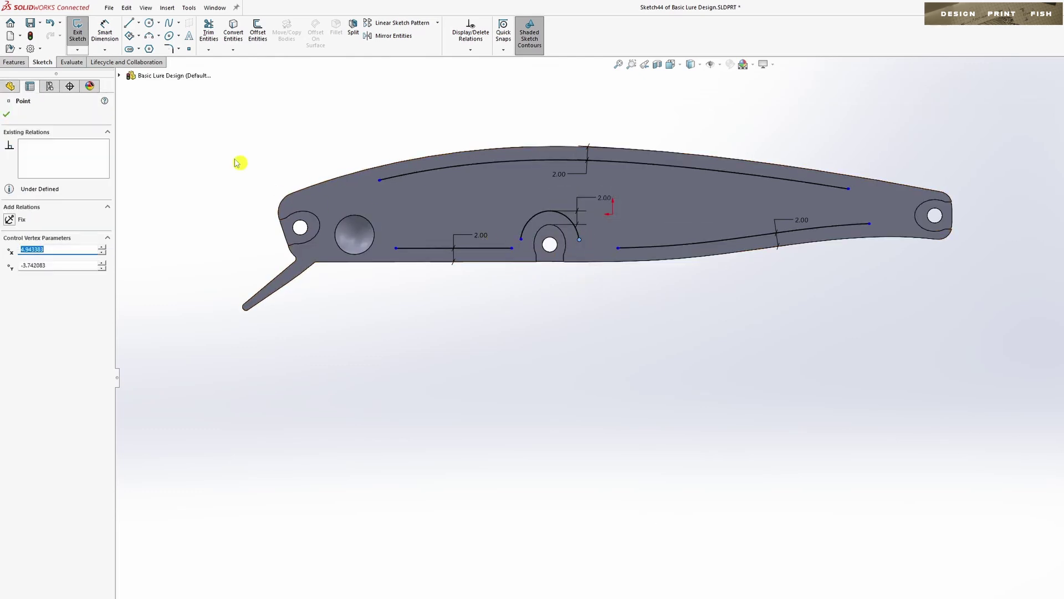
left_click(6, 117)
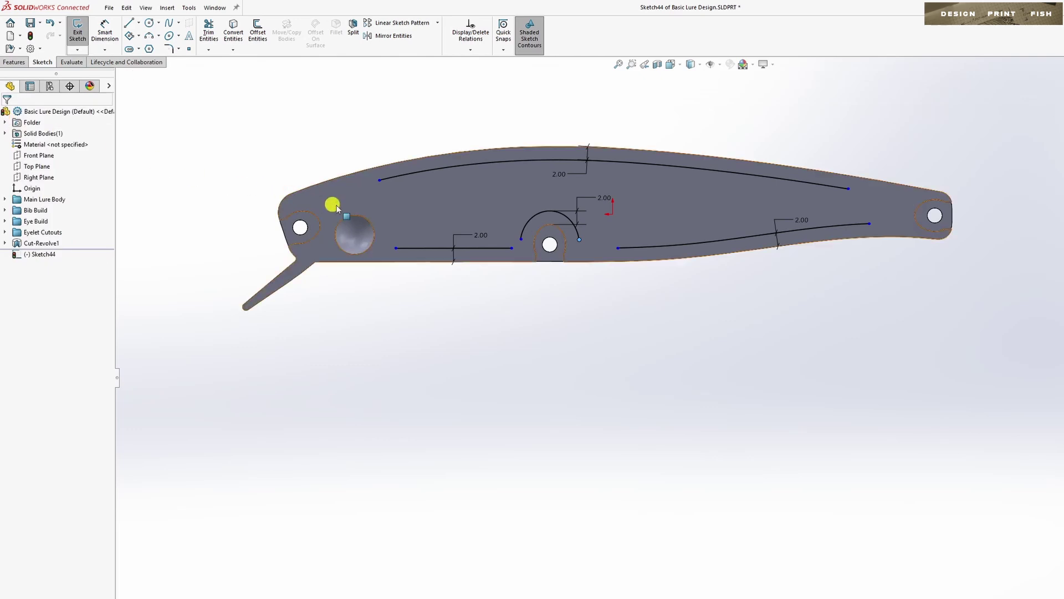
left_click(511, 249)
left_click(522, 239, "ctrl")
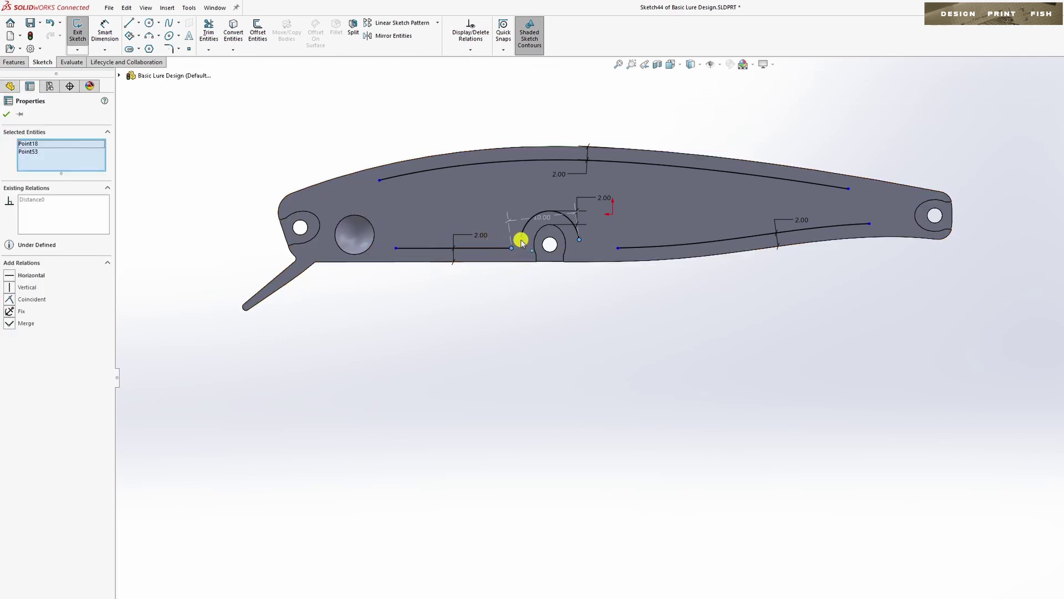
left_click(521, 240, "ctrl")
left_click(521, 240, "ctrl")
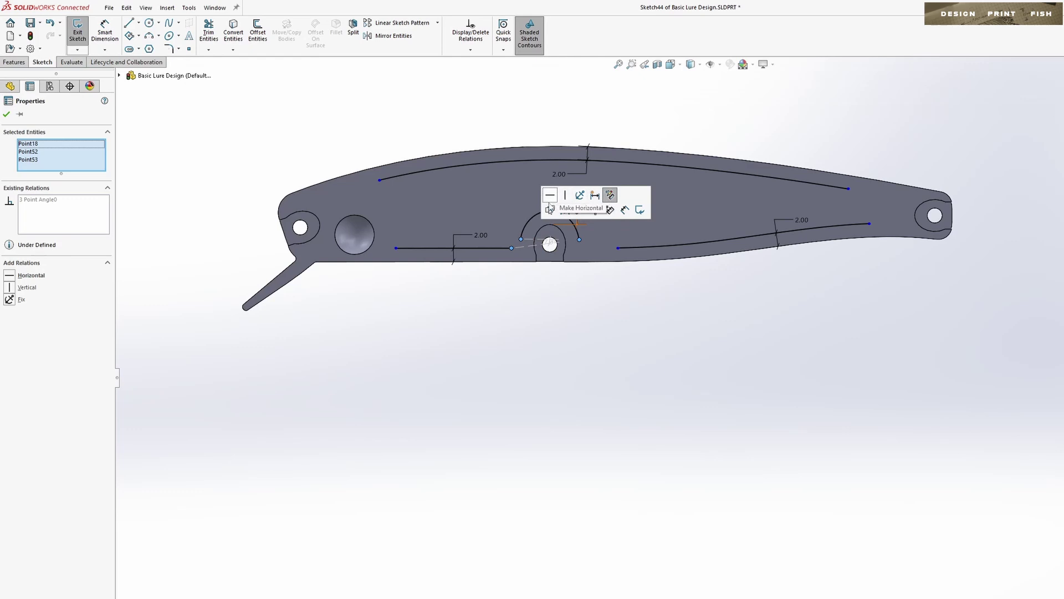
key("Escape")
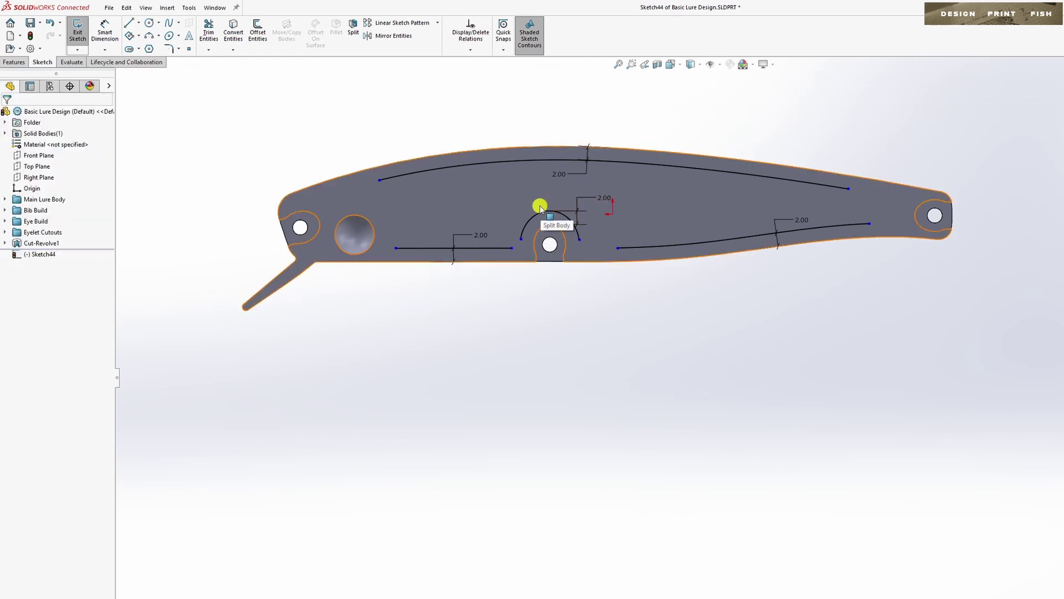
Make both ends of the belly eyelet arc coincident with the neighbouring ends of the front and rear belly offset curves.
left_click(513, 247)
left_click(521, 239, "ctrl")
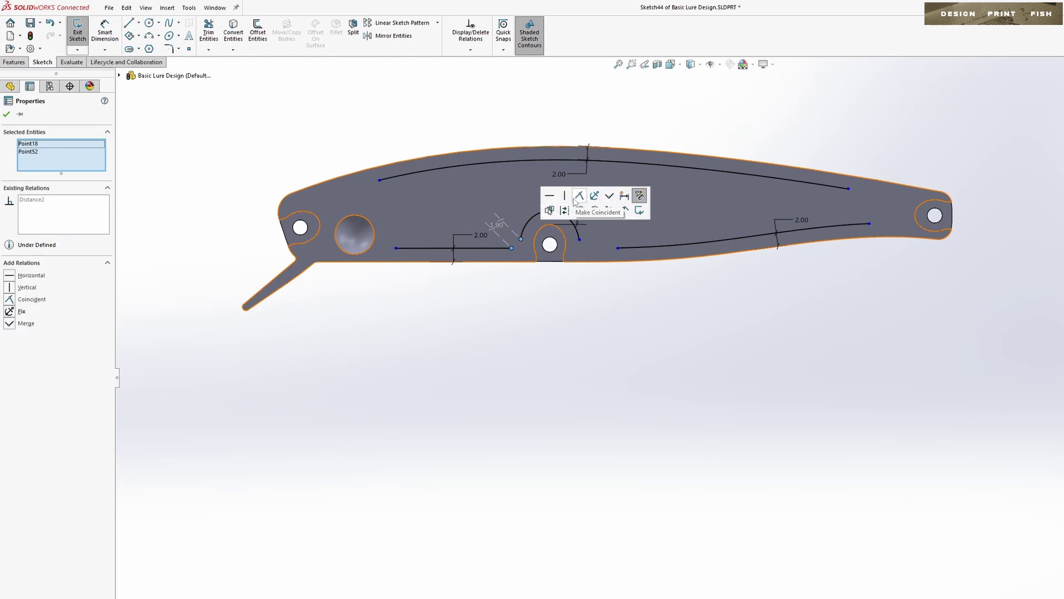
left_click(580, 197)
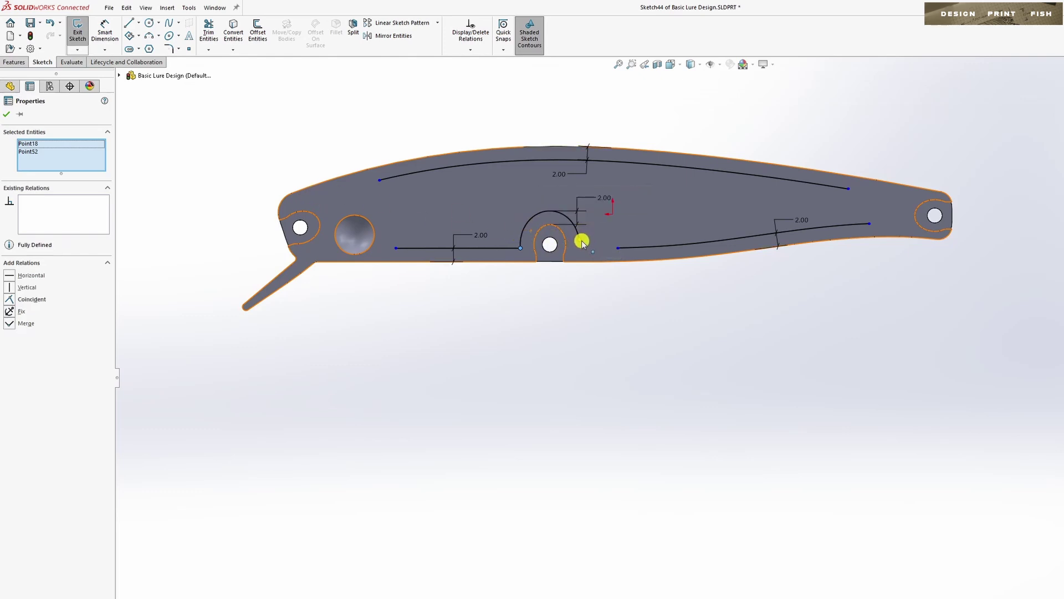
left_click(616, 277)
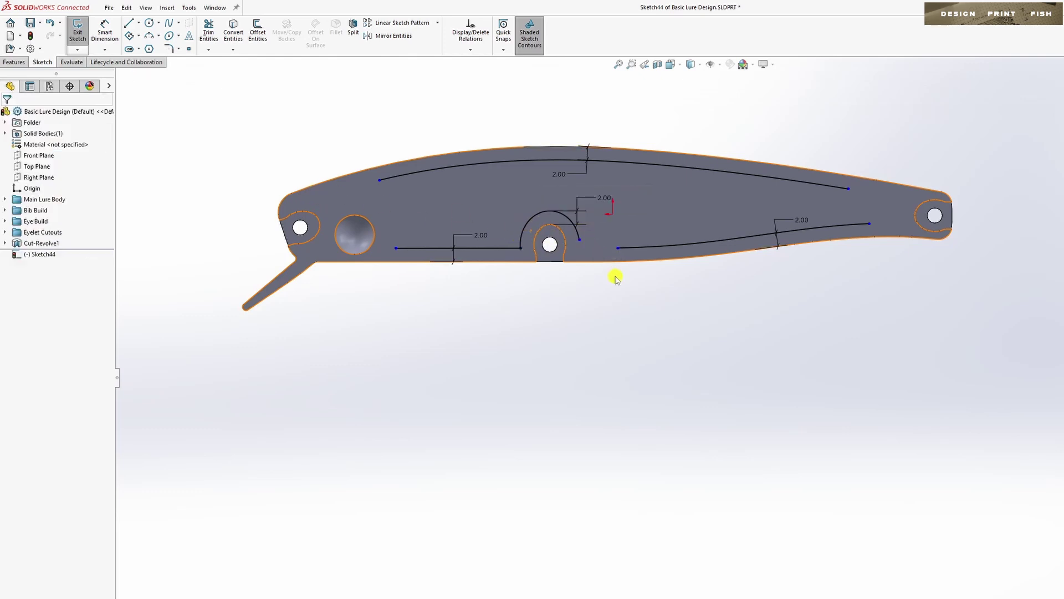
left_click(580, 241)
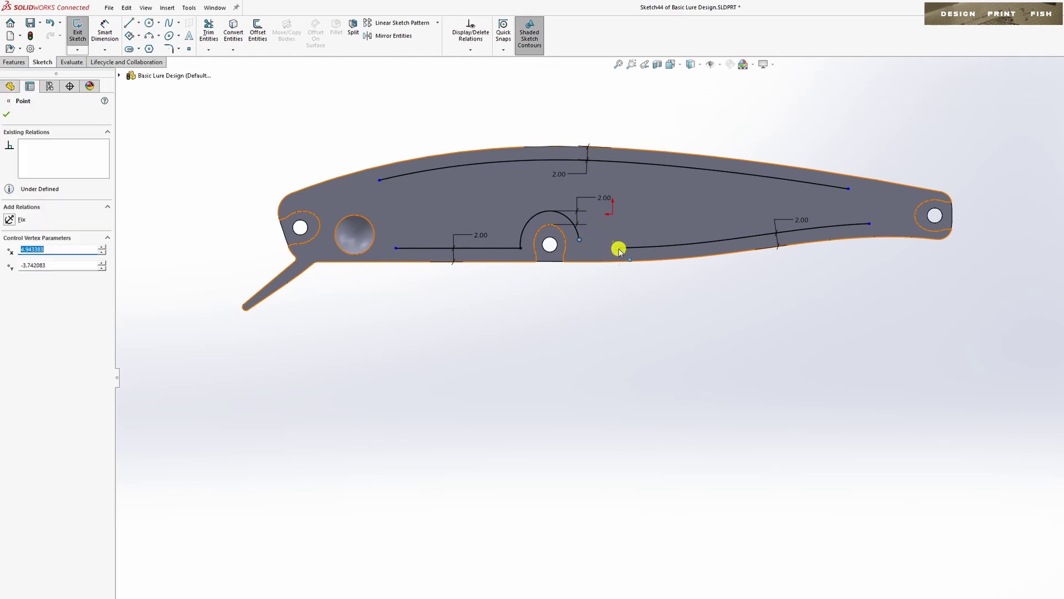
left_click(618, 247, "ctrl")
left_click(677, 204)
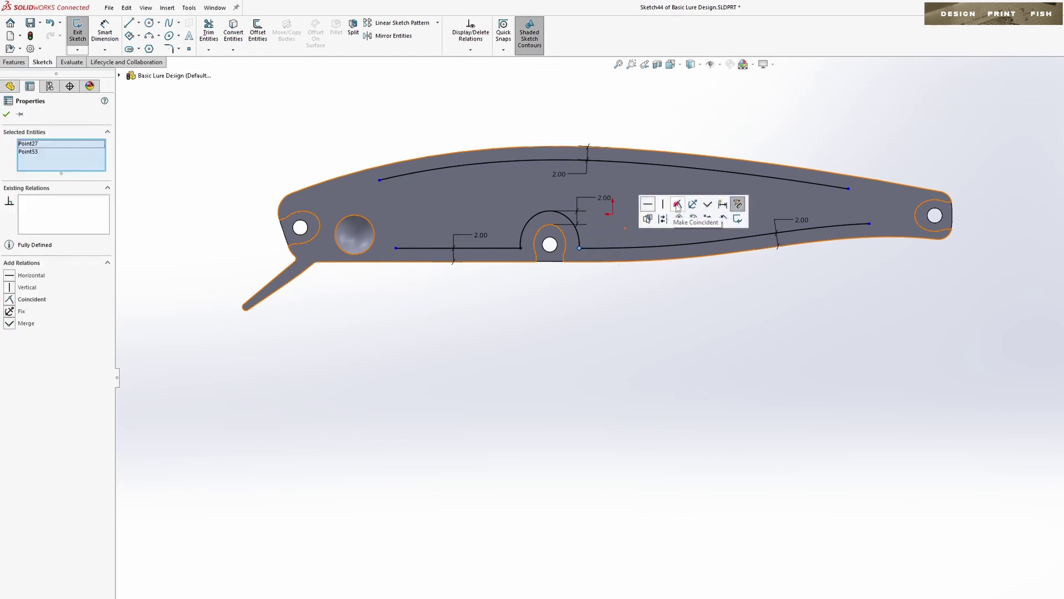
key("Escape")
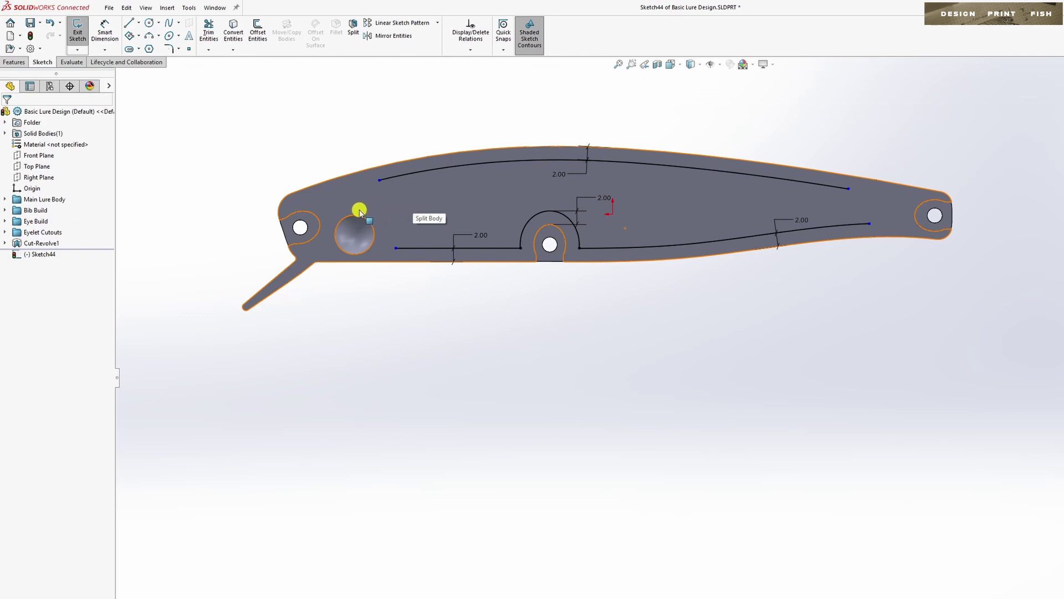
Offset the ball pocket's circular edge 2 mm outward.
key("o")
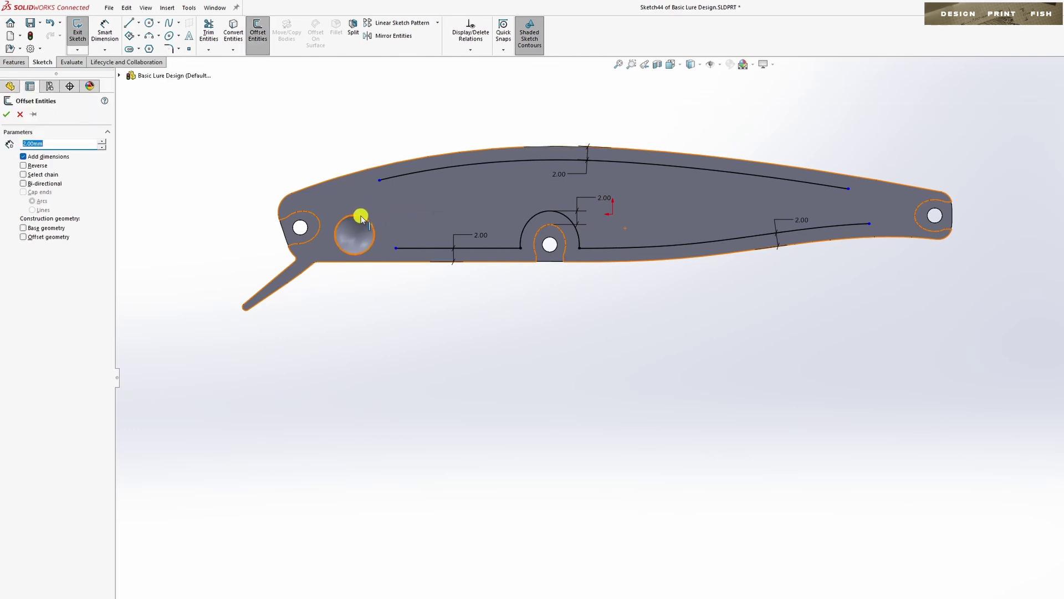
left_click(361, 215)
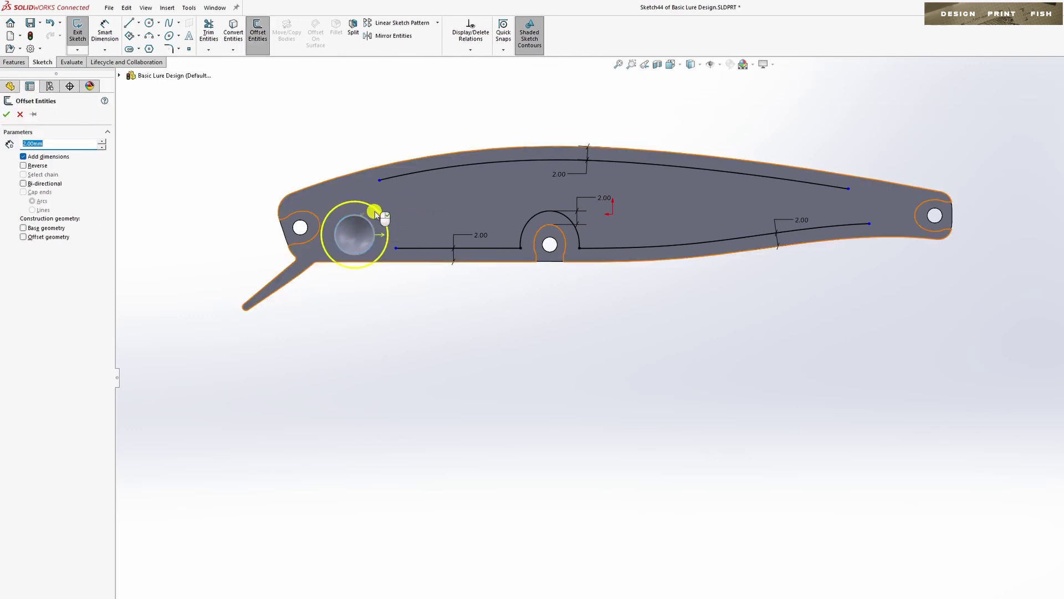
left_click(7, 115)
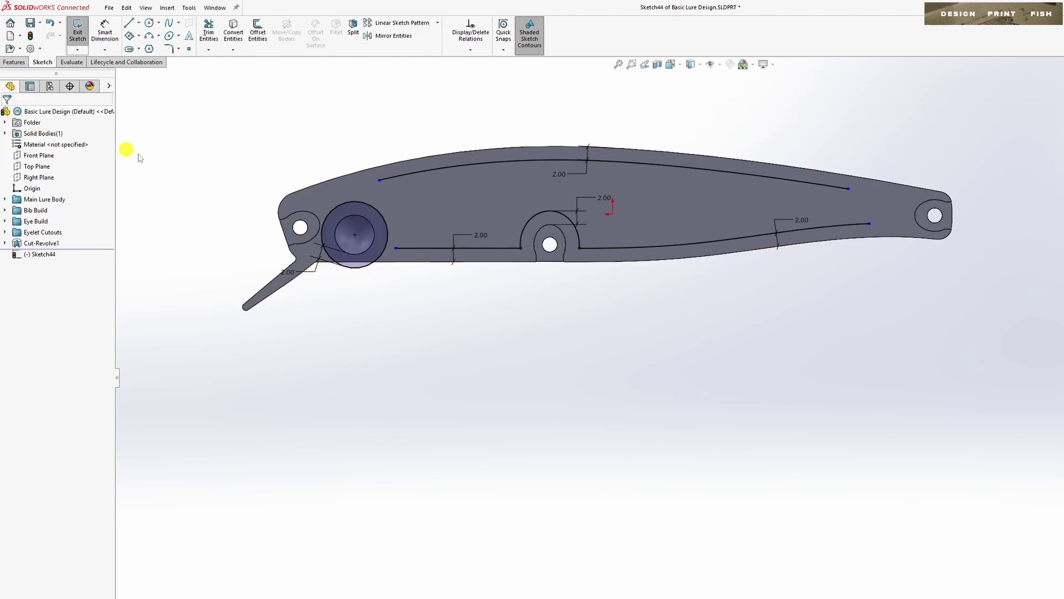
Draw a vertical line from the front end of the back offset curve down to the circle around the ball pocket.
key("l")
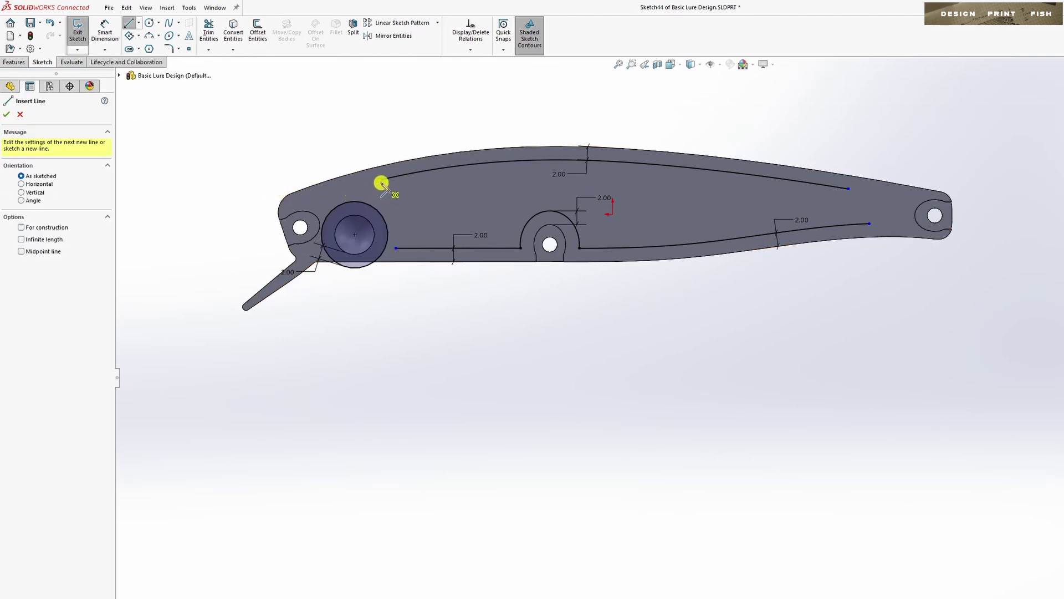
left_click(380, 181)
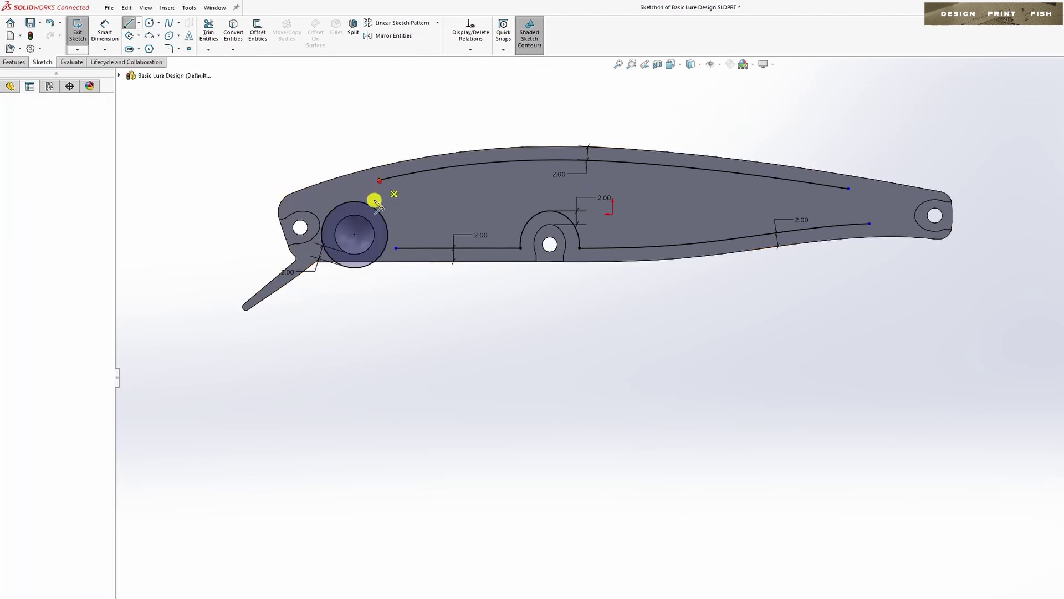
left_click(380, 212)
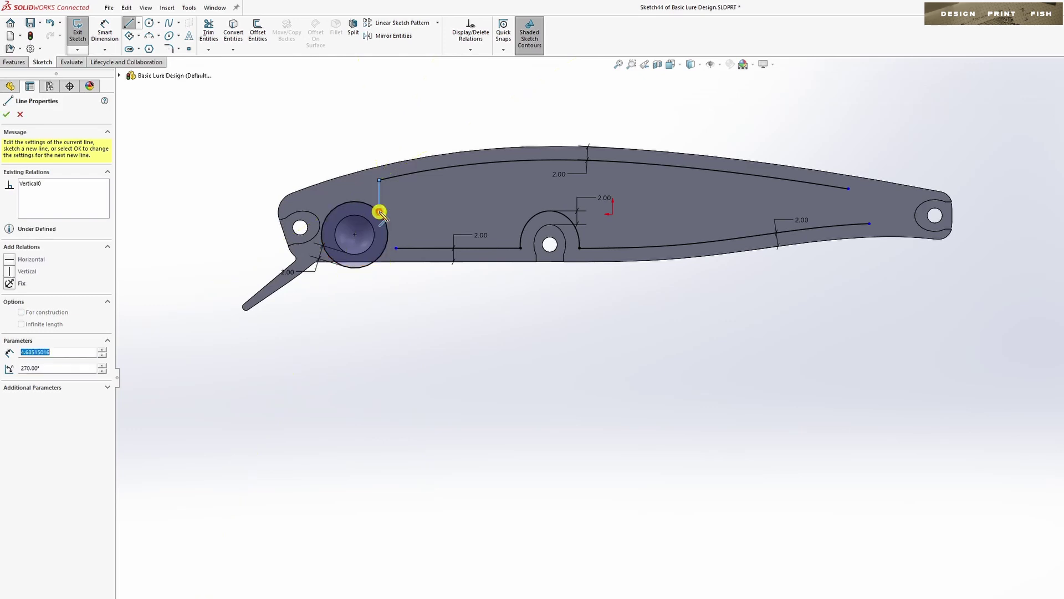
key("Escape")
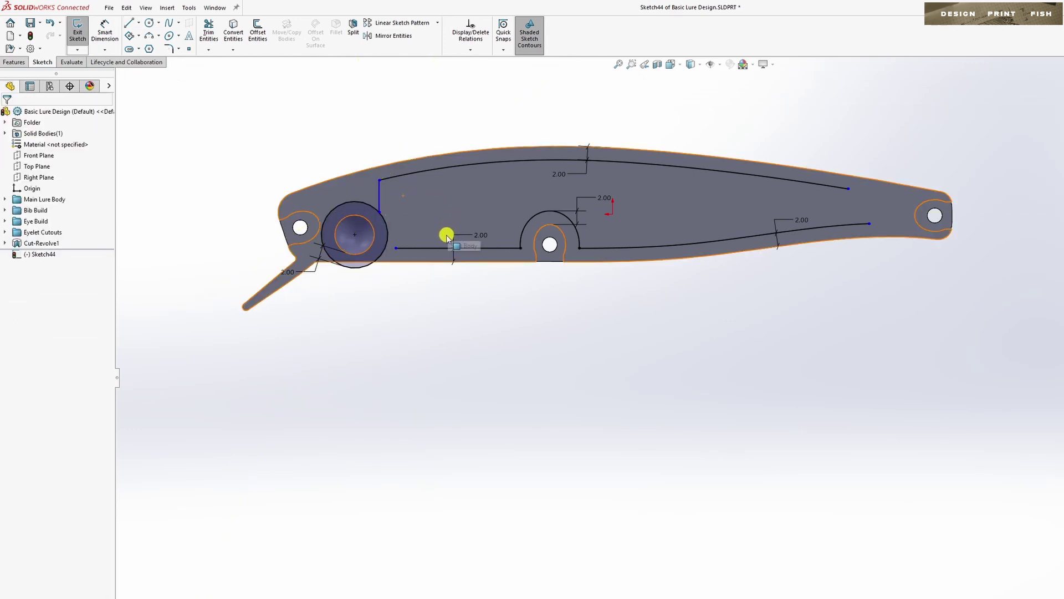
Make the front belly line's open end coincident with the ball pocket circle and trim away the circle's portion outside the outline.
left_click(383, 251)
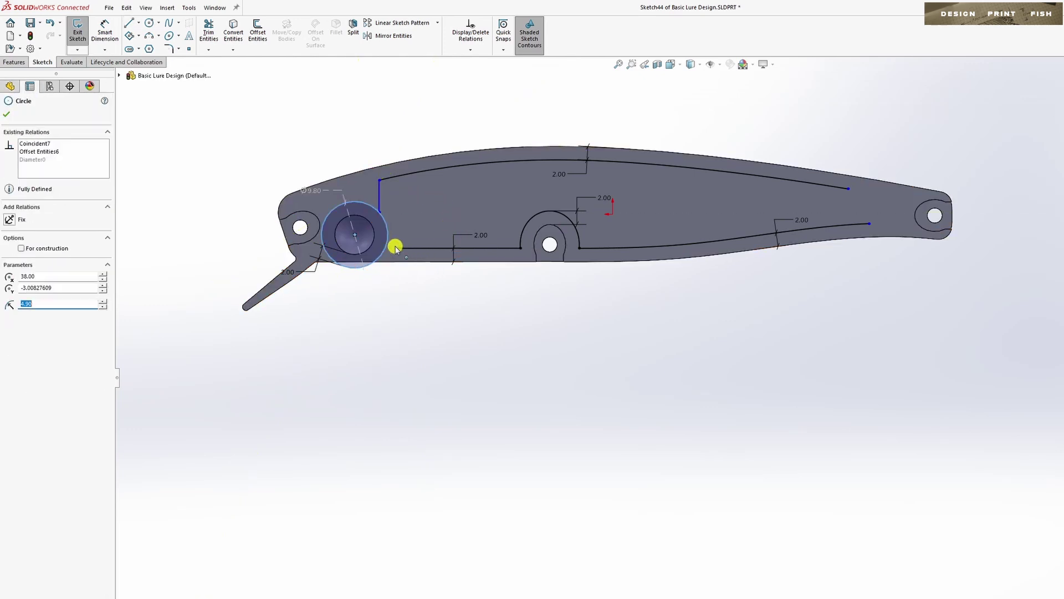
left_click(396, 249, "ctrl")
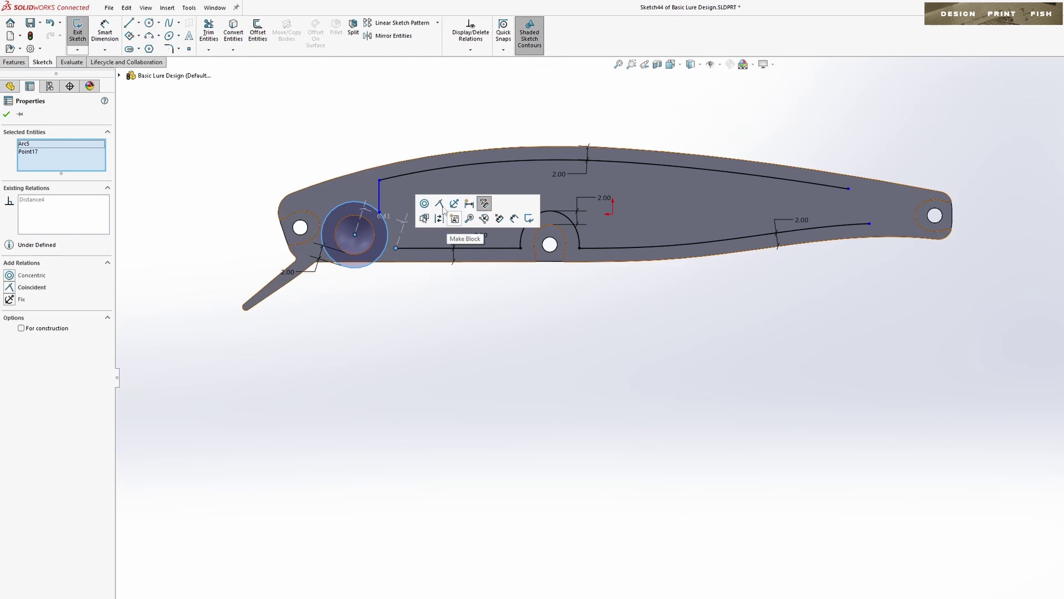
left_click(8, 114)
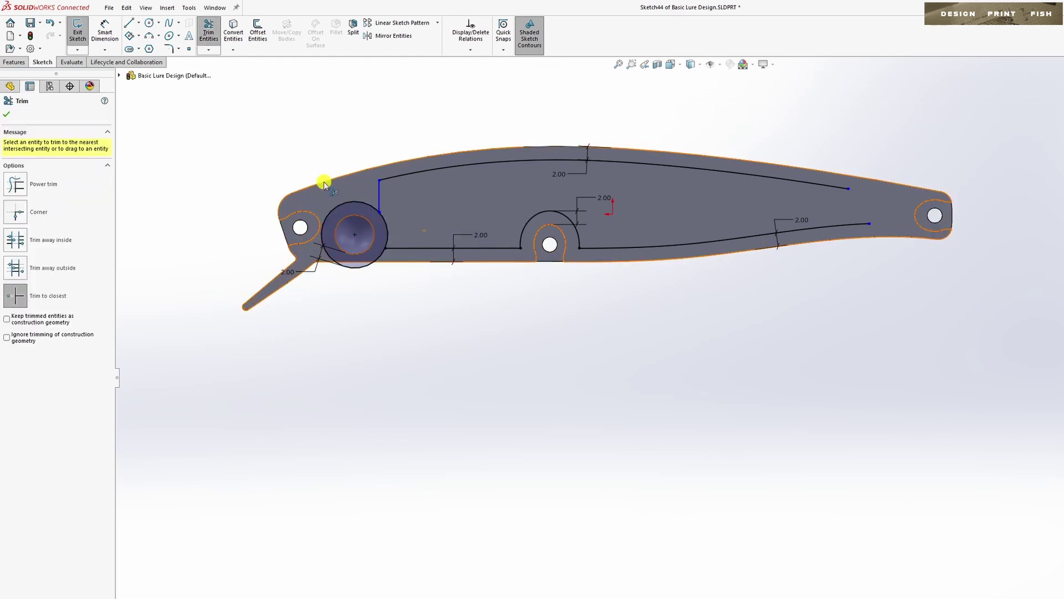
left_click(341, 206)
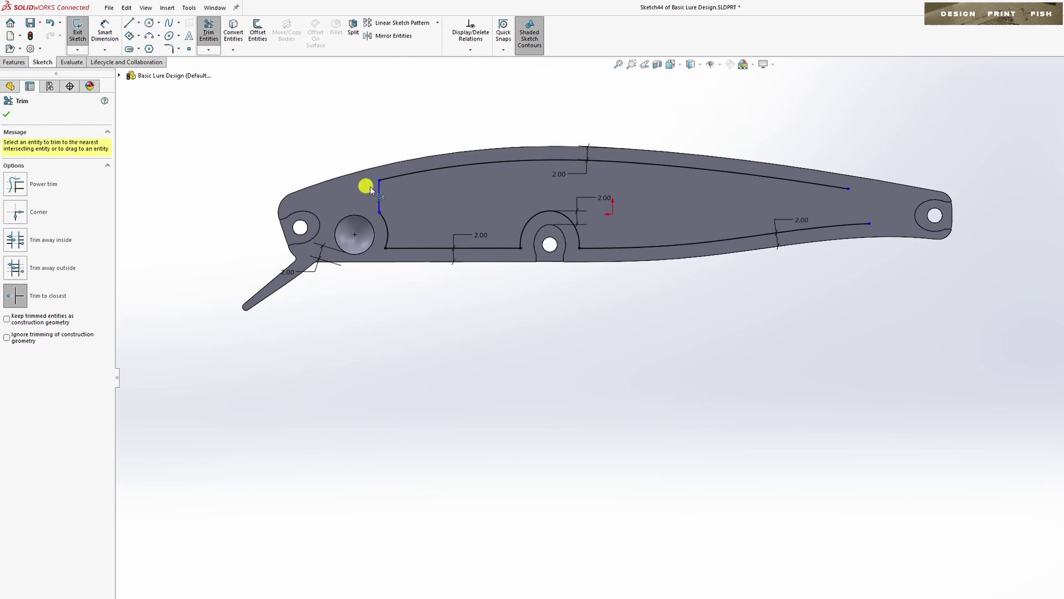
Dimension the short vertical line above the ball pocket 38 mm from the origin.
key("d")
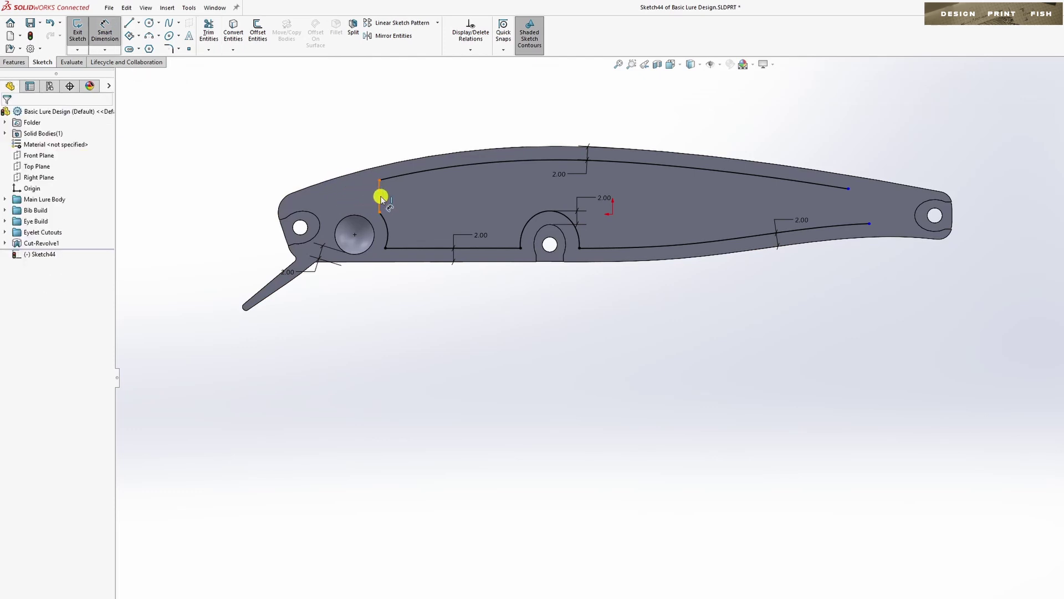
left_click(381, 197)
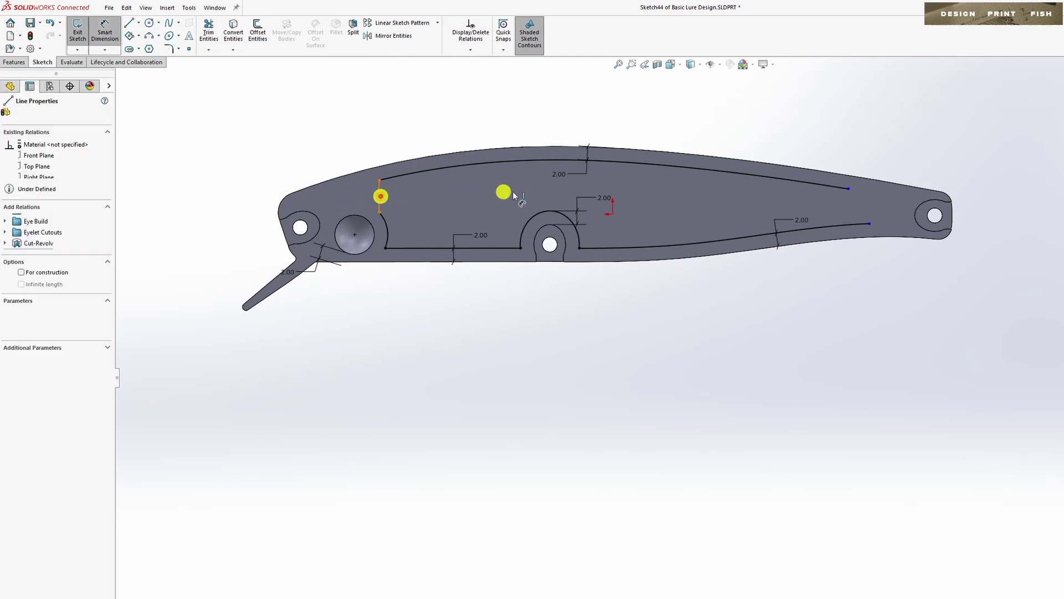
left_click(612, 214)
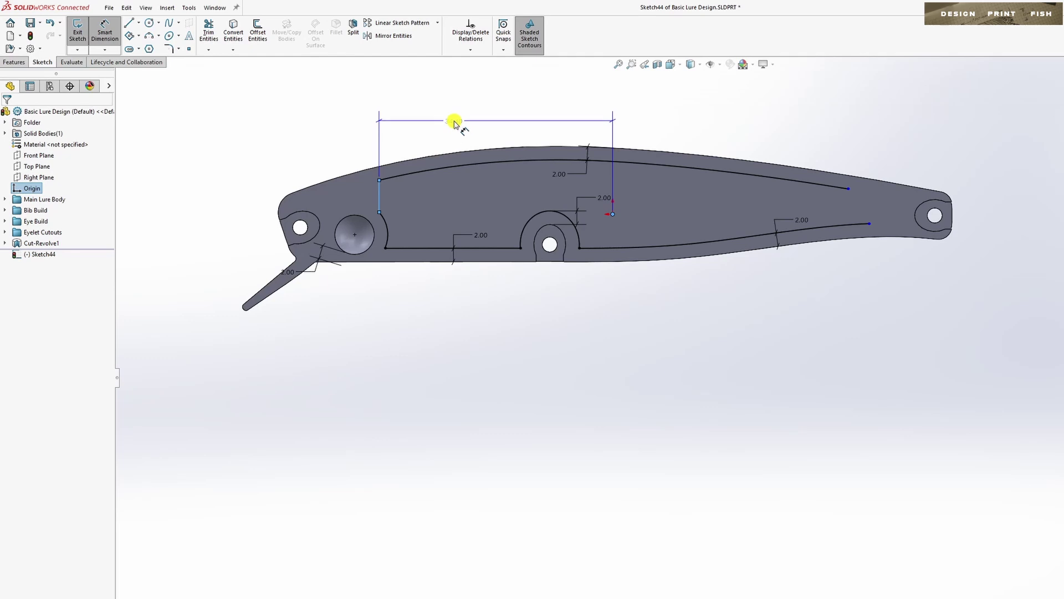
left_click(493, 123)
type("3")
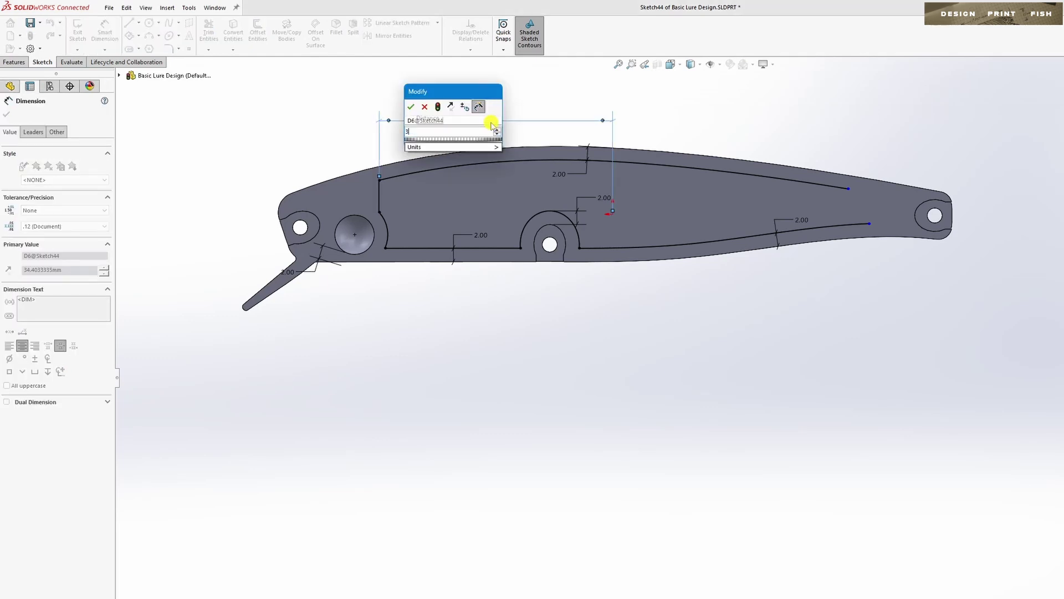
type("8")
key("Return")
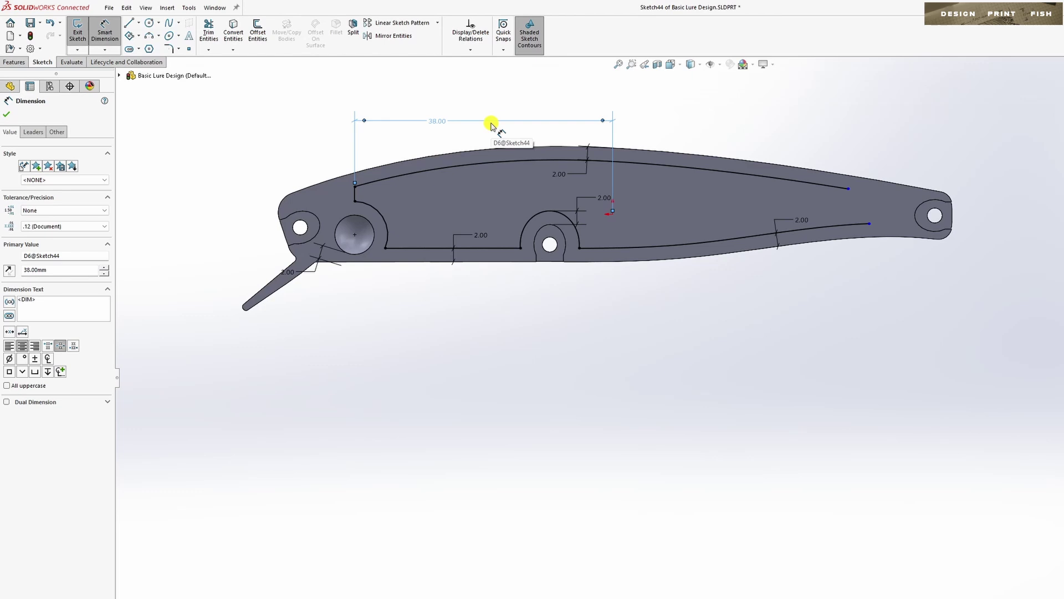
Offset the tail eyelet cutout's edge 6 mm outward and shorten both ends of the arc to lie inside the lure body.
right_click_drag(913, 184, 937, 150)
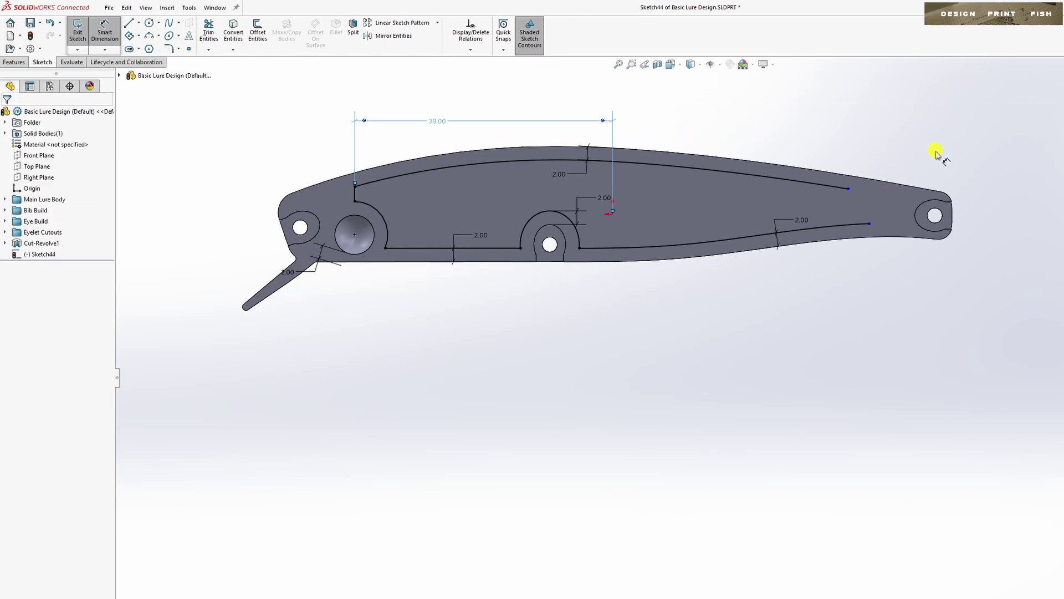
left_click(917, 201)
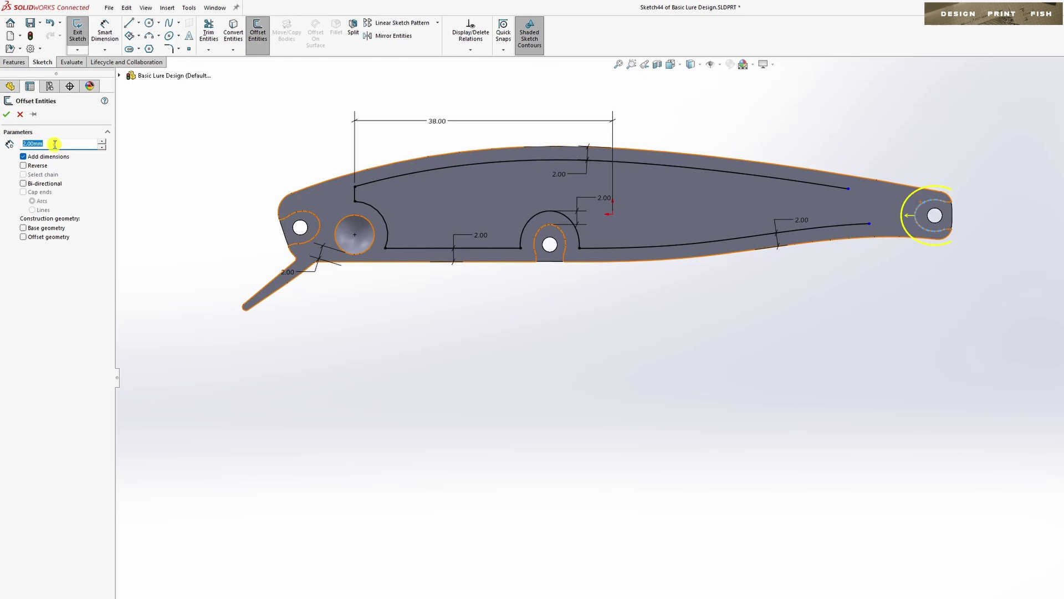
key("Return")
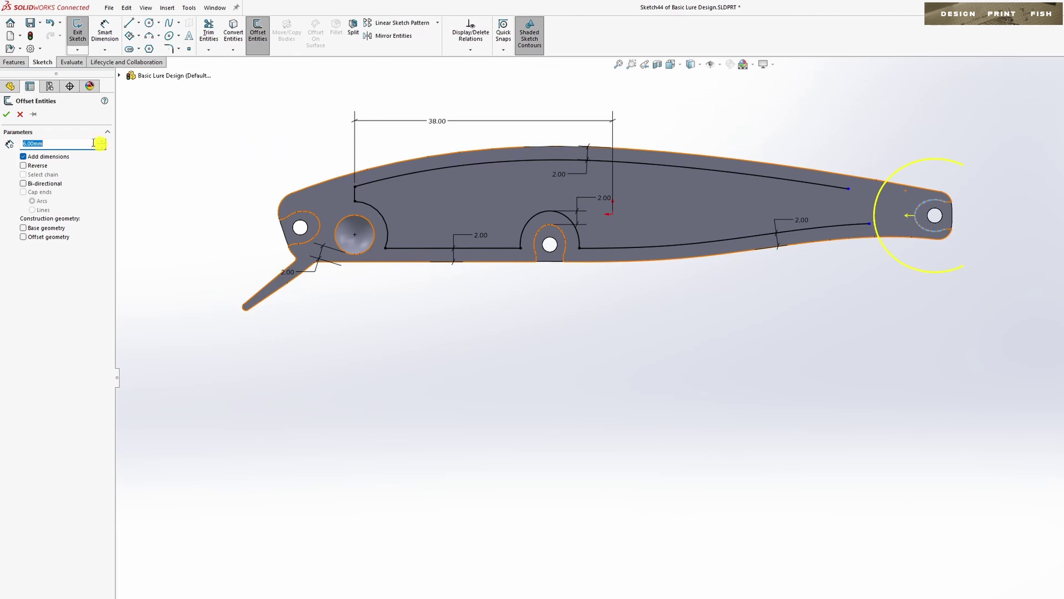
left_click(6, 115)
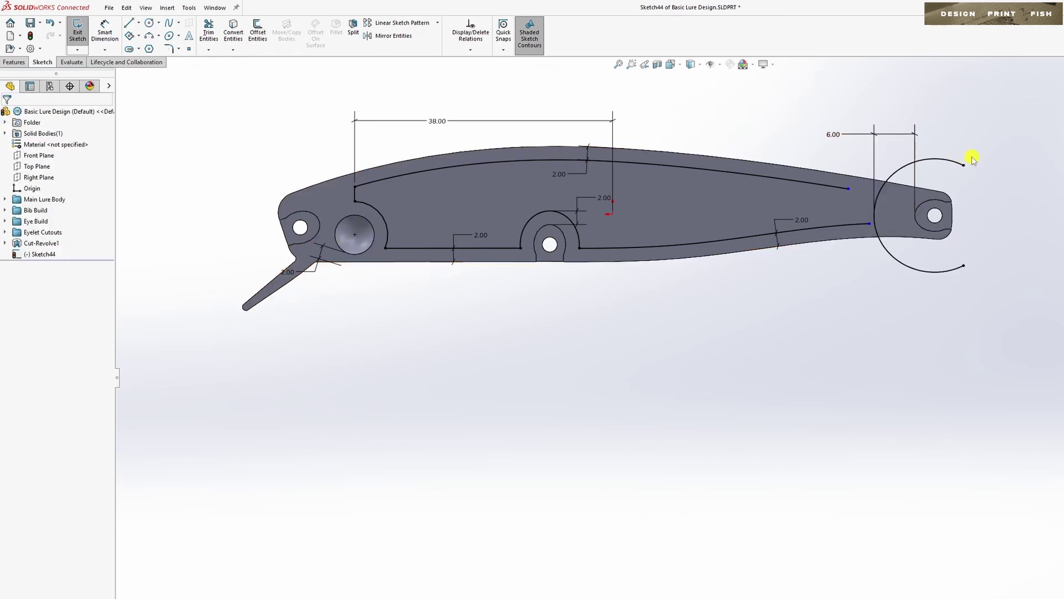
left_click_drag(964, 165, 881, 189)
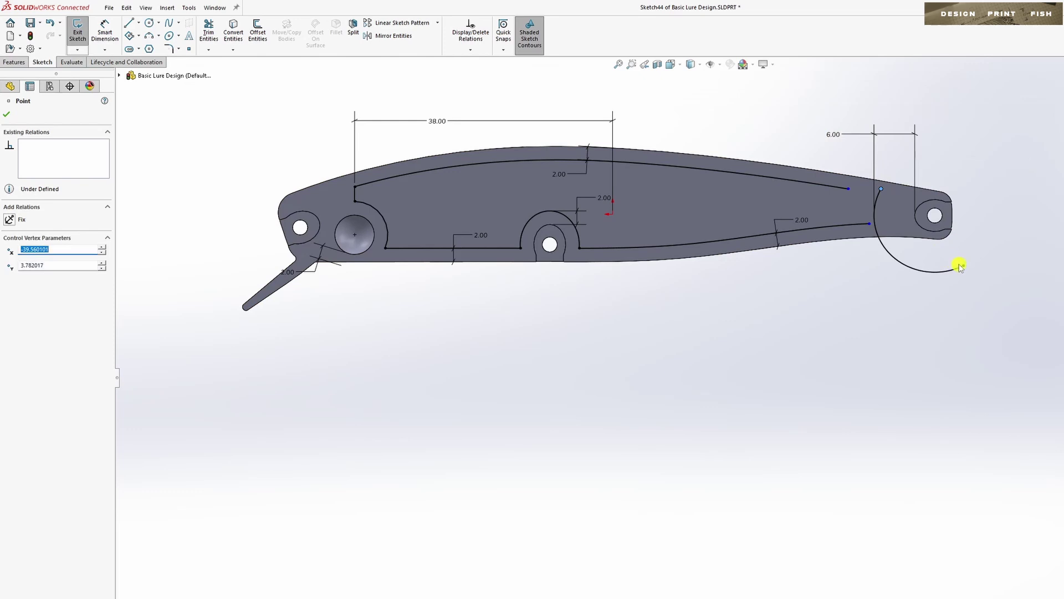
left_click_drag(964, 267, 876, 228)
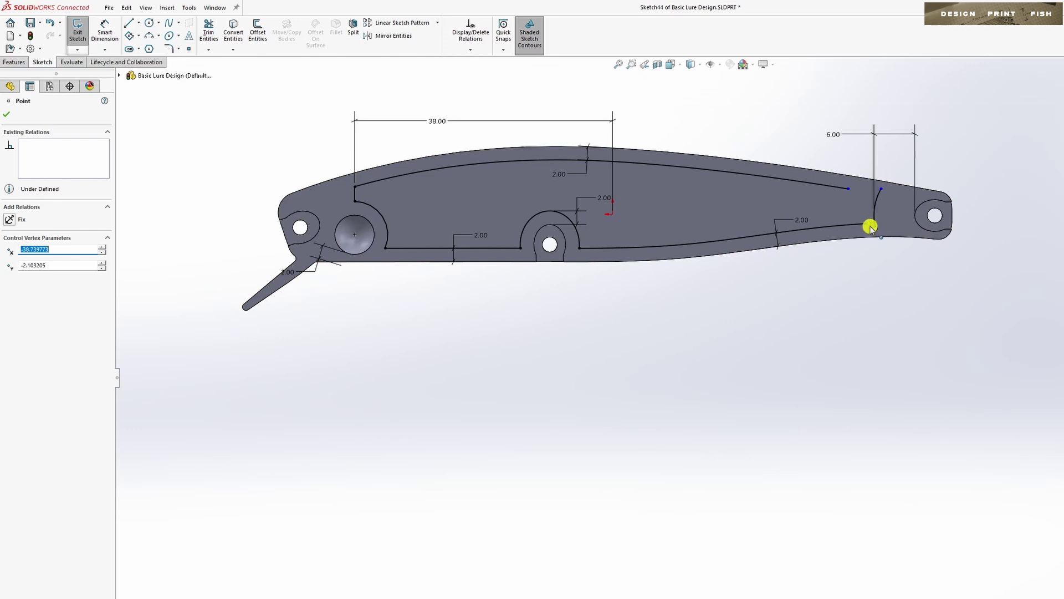
Join the two ends of the tail arc to the rear ends of the belly and back offset curves to close the outline.
left_click(869, 224)
left_click(875, 228, "ctrl")
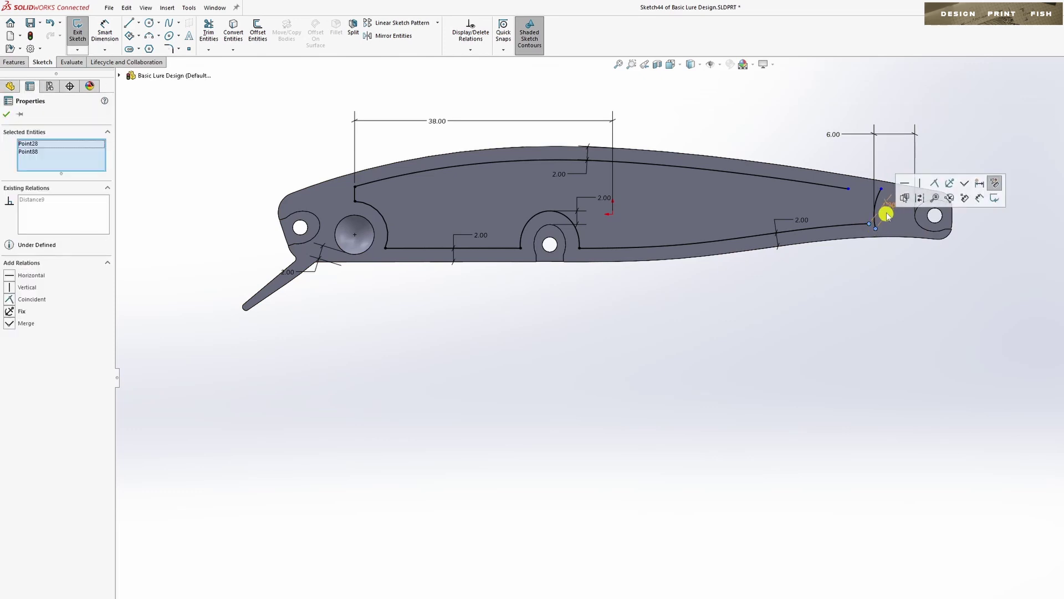
left_click(964, 183)
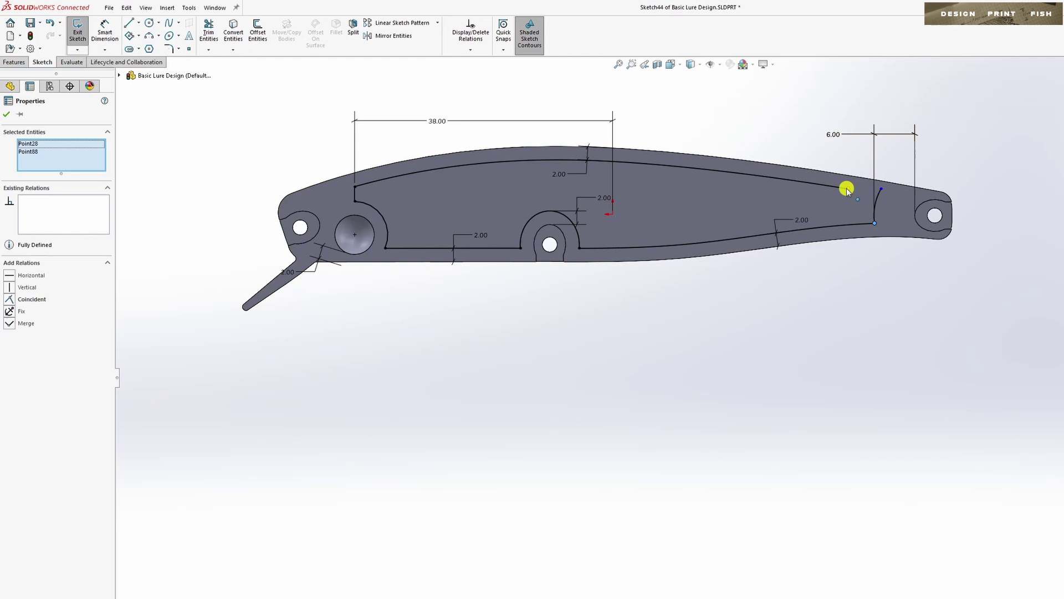
key("Escape")
left_click(881, 189)
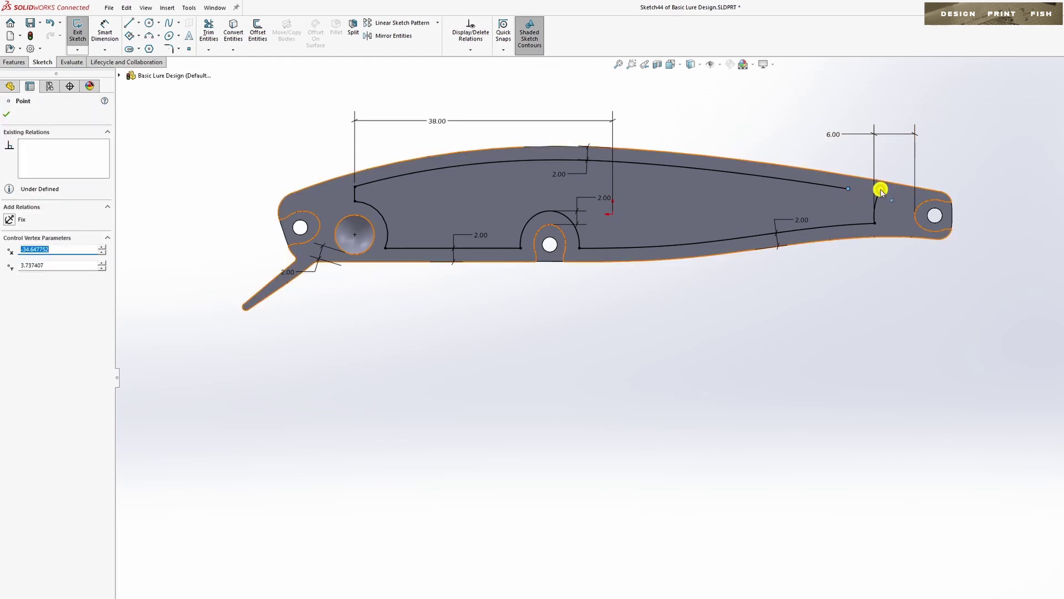
left_click(882, 190, "ctrl")
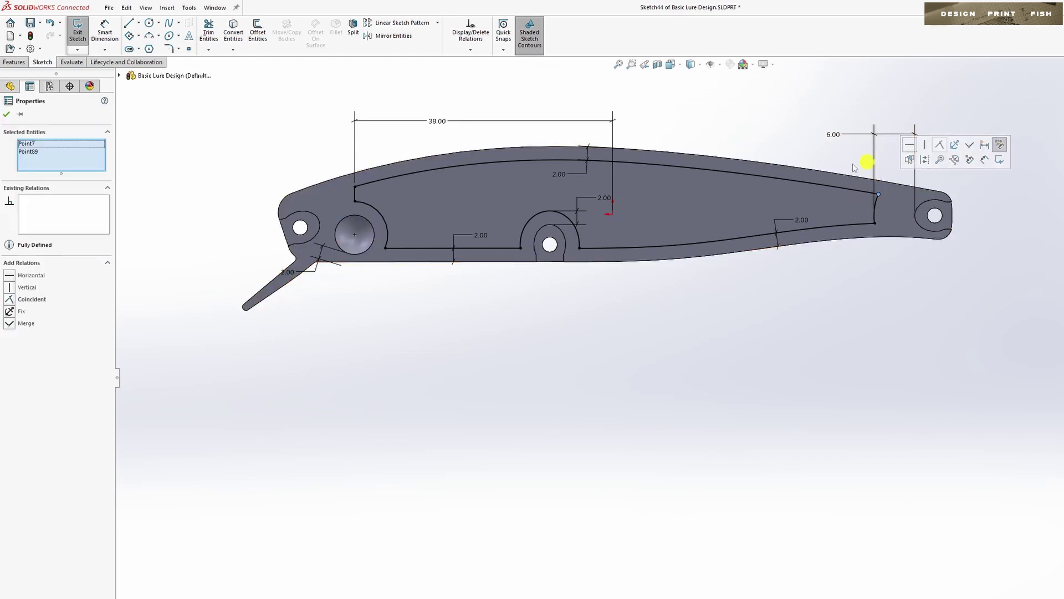
key("Escape")
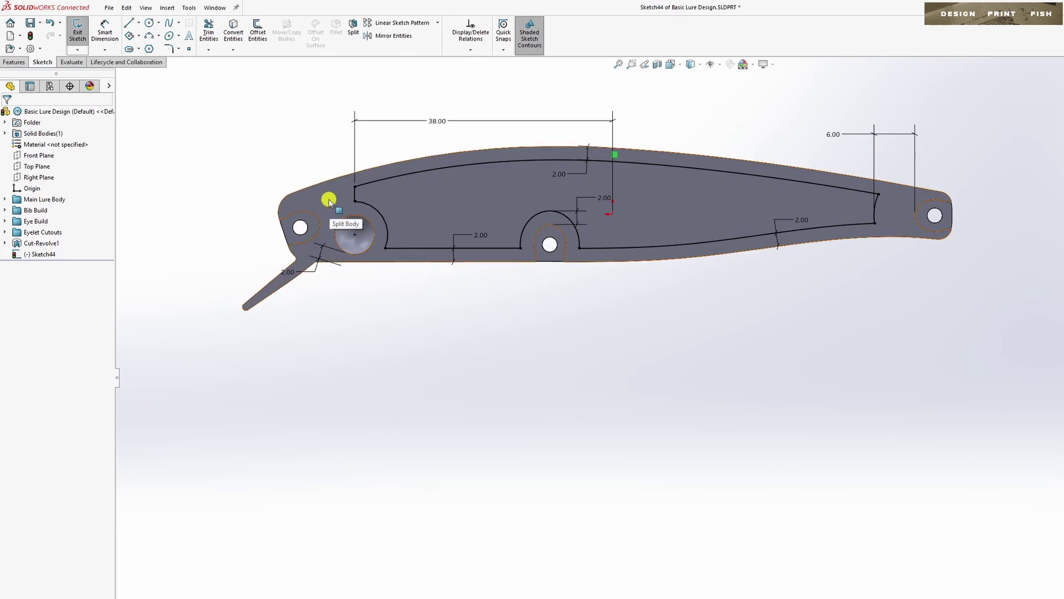
Sketch two circles of about 1.46 mm radius, one above the ball pocket near the nose and one ahead of the tail eyelet.
key("c")
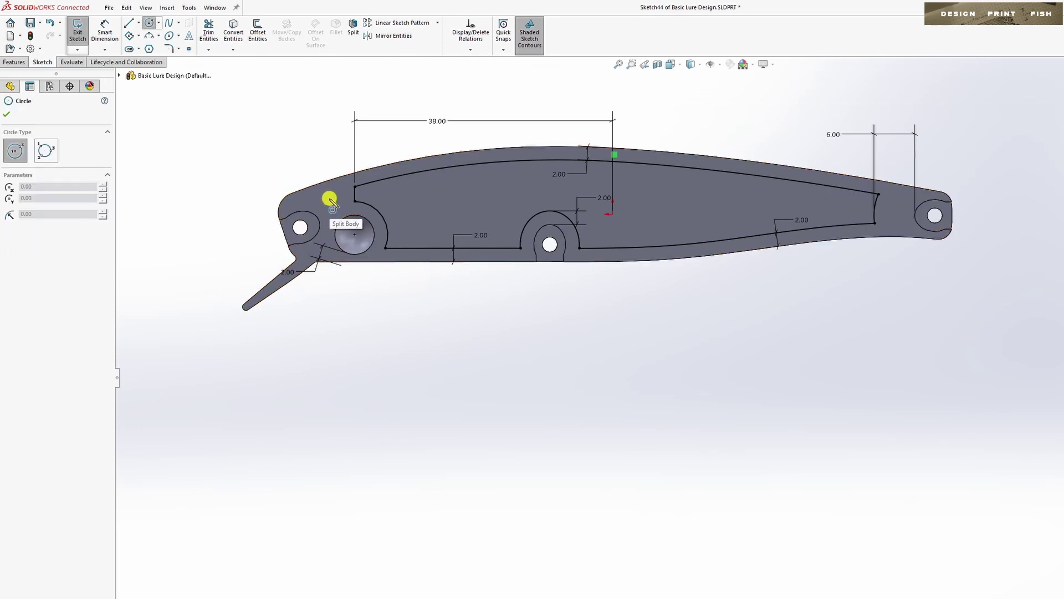
left_click(327, 200)
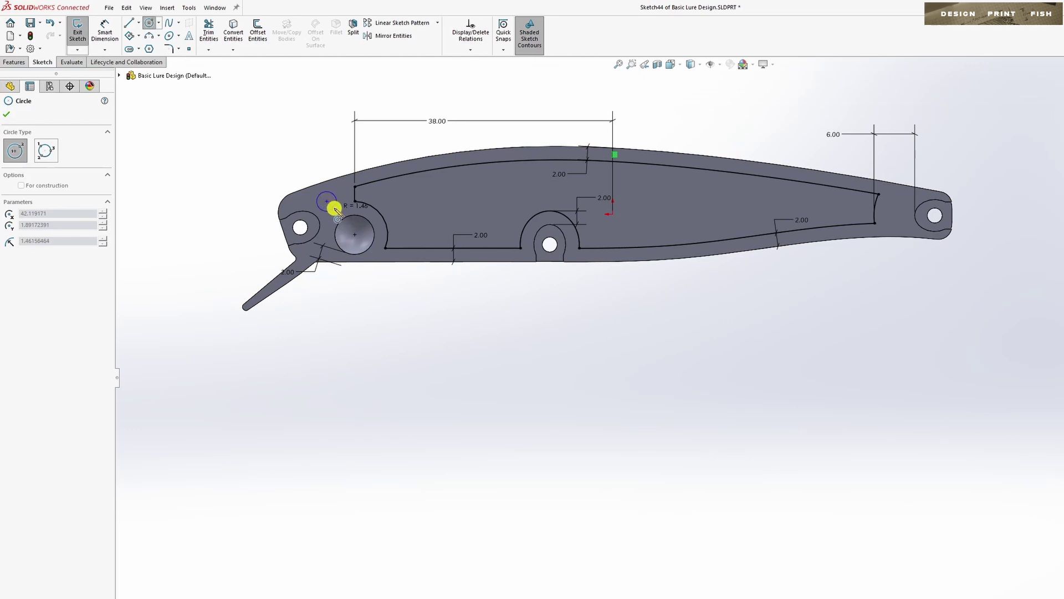
left_click(335, 204)
left_click(891, 214)
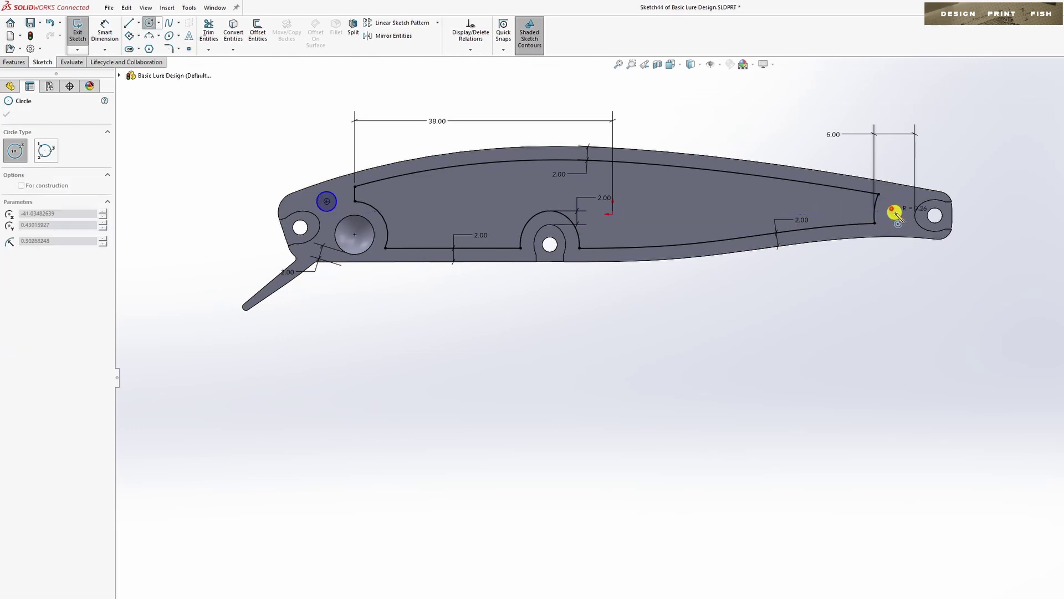
left_click(889, 206)
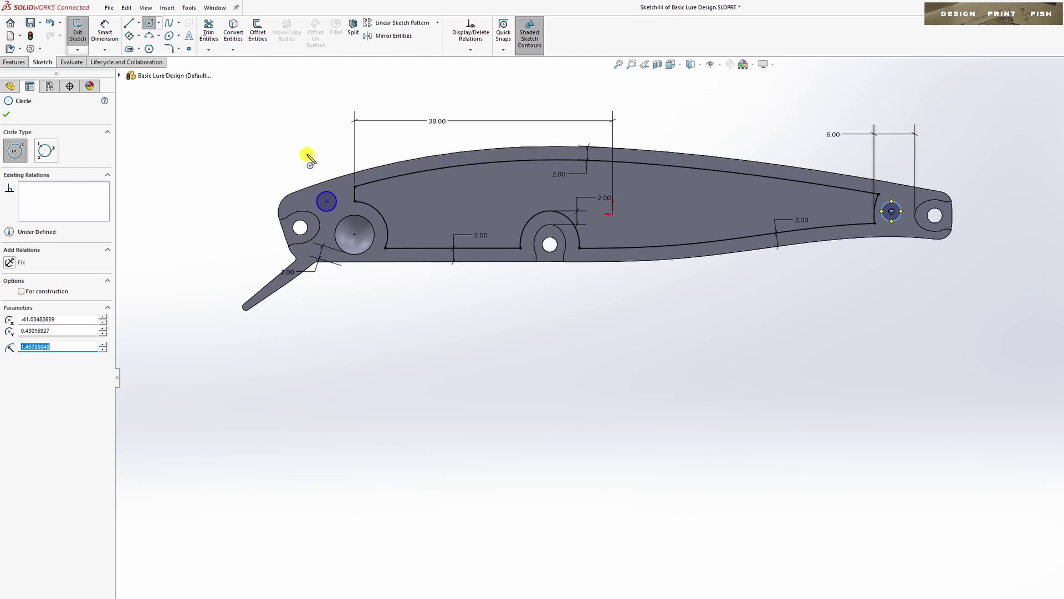
Dimension both the nose circle and the tail circle with a diameter of 2.2 mm.
key("d")
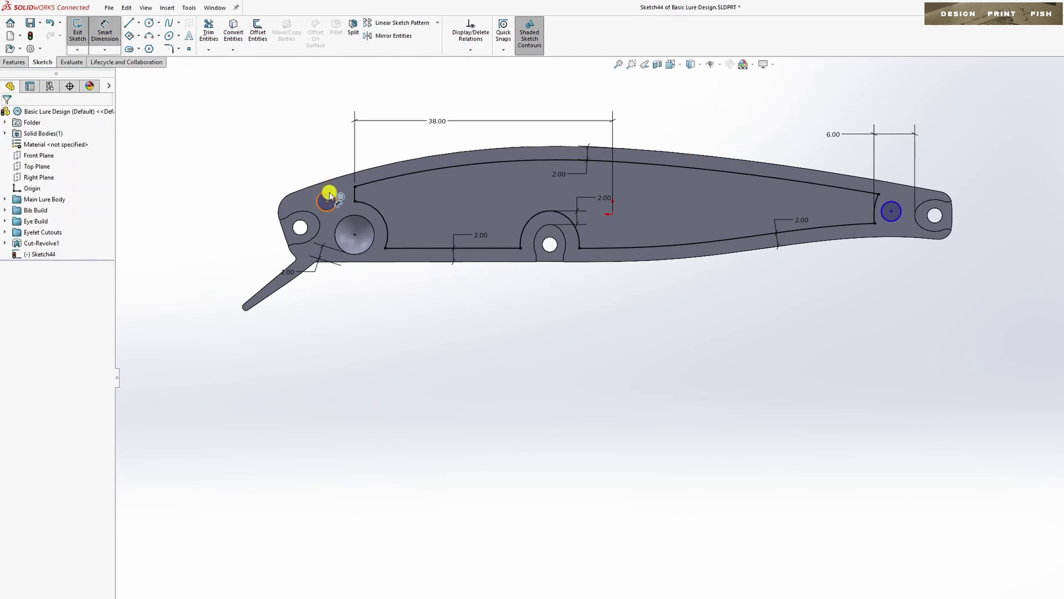
left_click(329, 192)
left_click(319, 168)
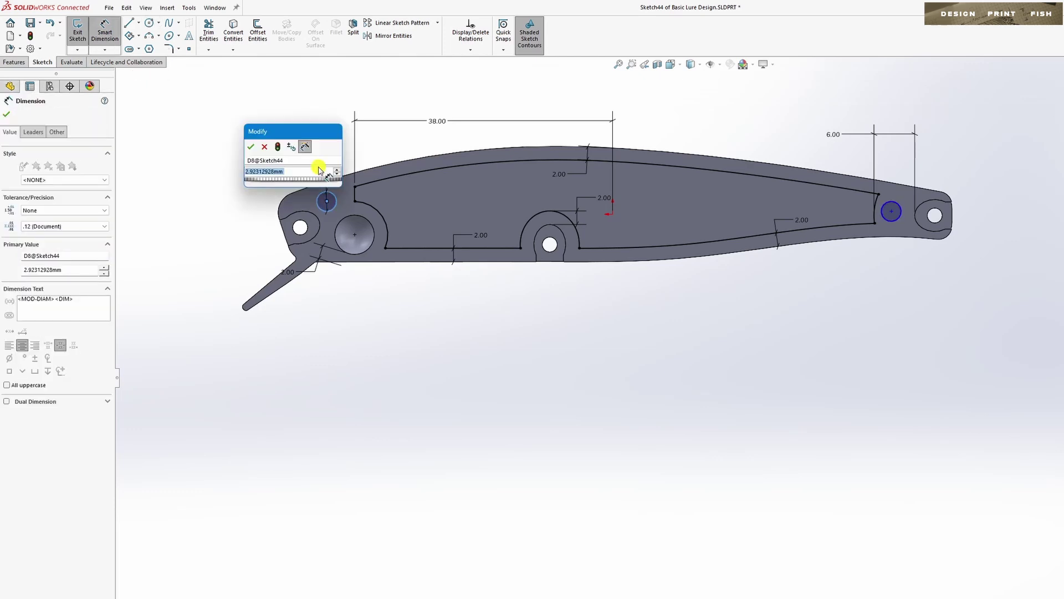
type("2.2")
key("Return")
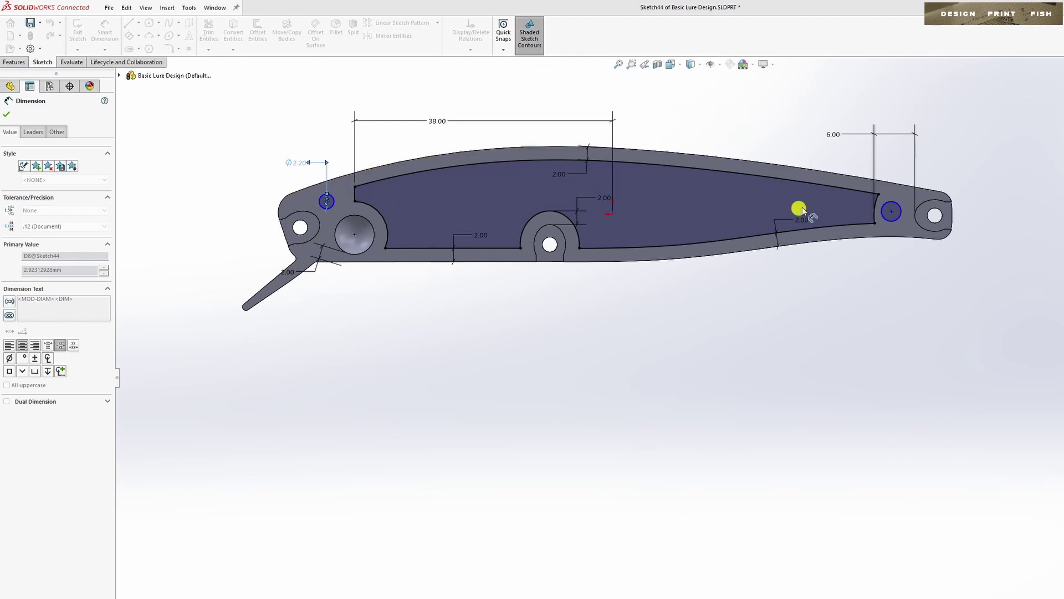
left_click(895, 205)
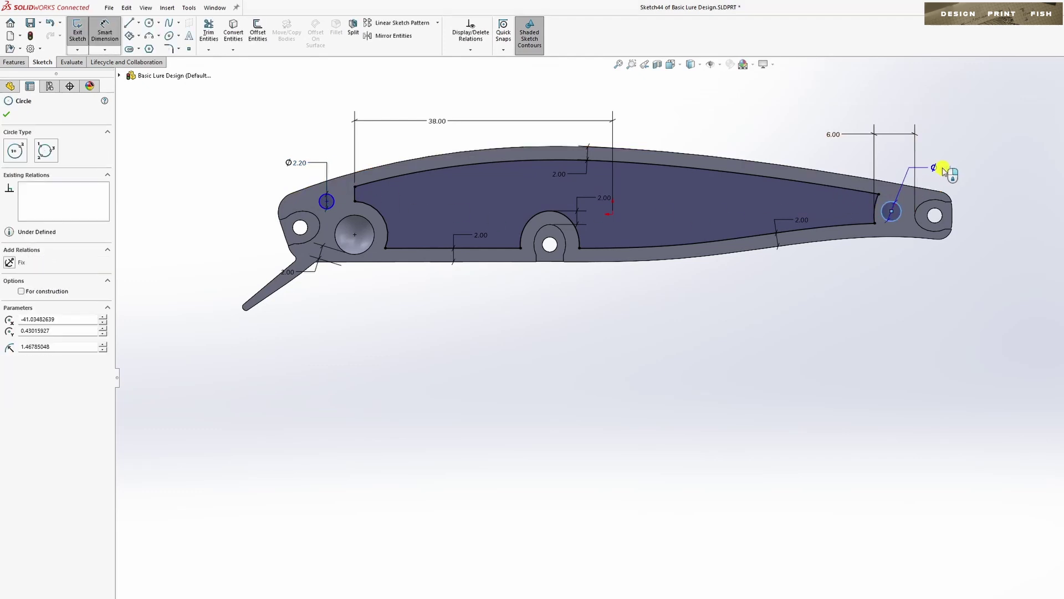
left_click(992, 172)
type("2.2")
key("Return")
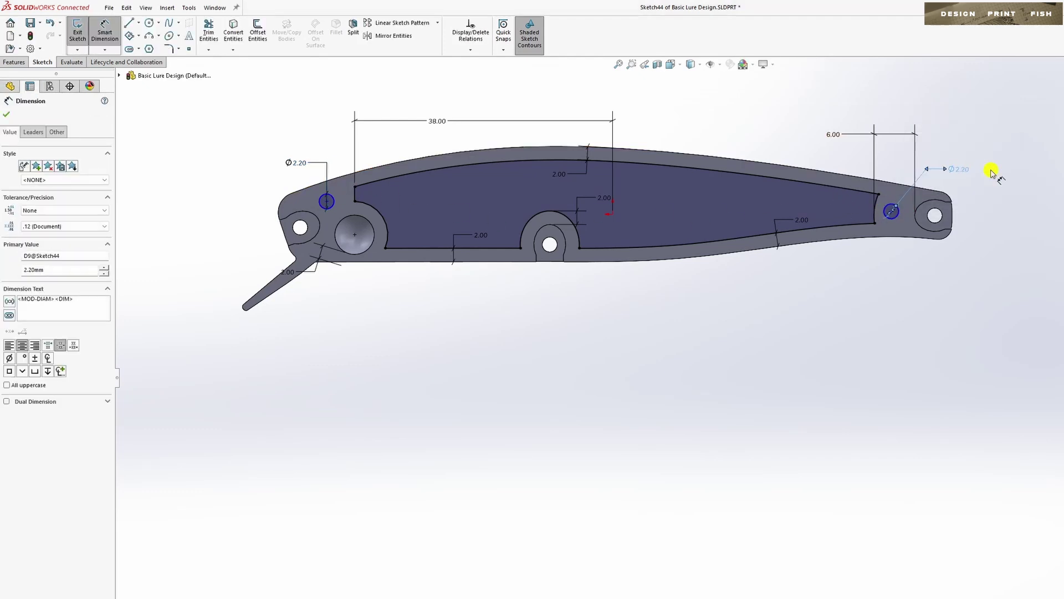
left_click(327, 202)
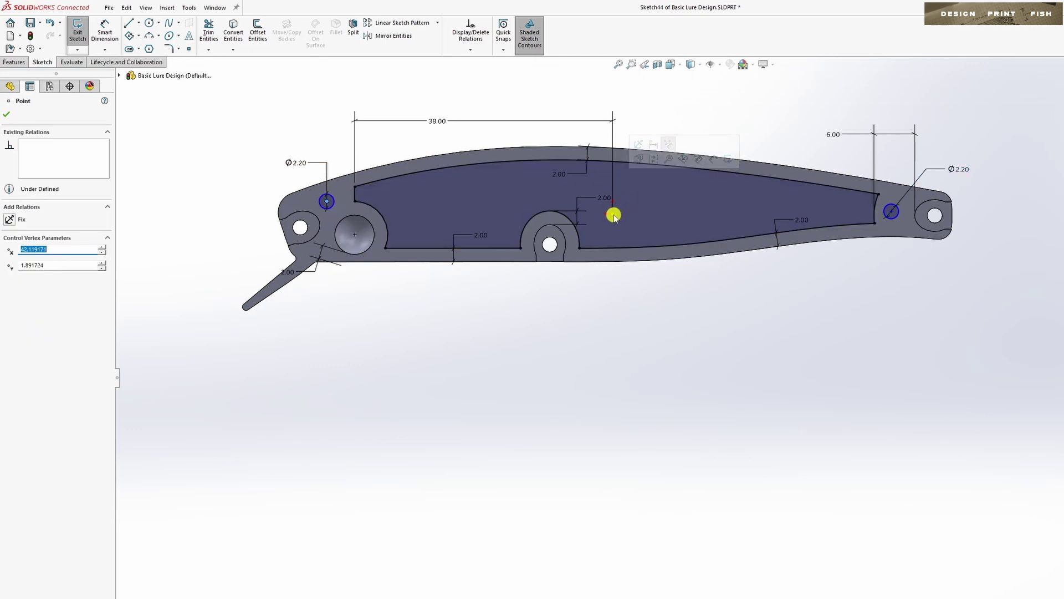
left_click(613, 214)
left_click(327, 202)
left_click(268, 139)
Dimension the nose circle's center 42 mm horizontally and 2 mm vertically from the origin.
key("d")
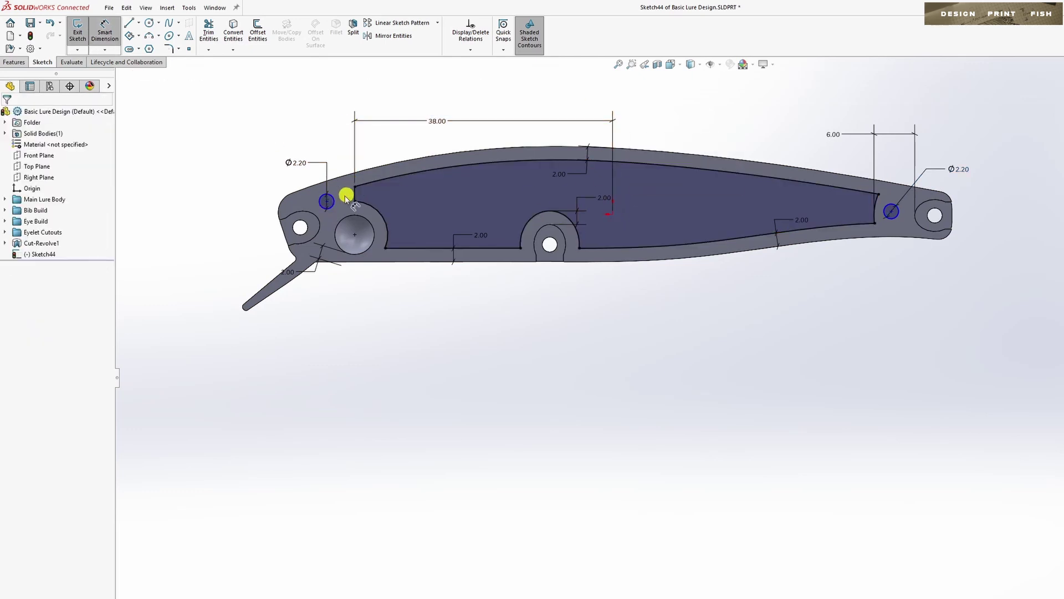
left_click(328, 202)
left_click(613, 214)
left_click(521, 92)
type("42.119171mm")
key("Return")
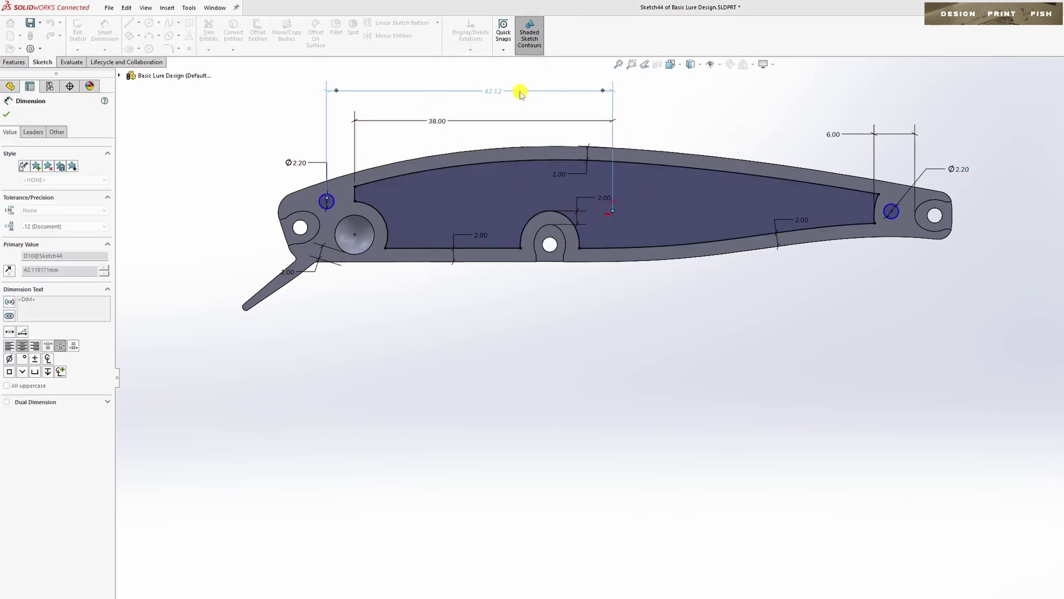
left_click(327, 202)
left_click(613, 214)
left_click(263, 208)
type("2")
key("Return")
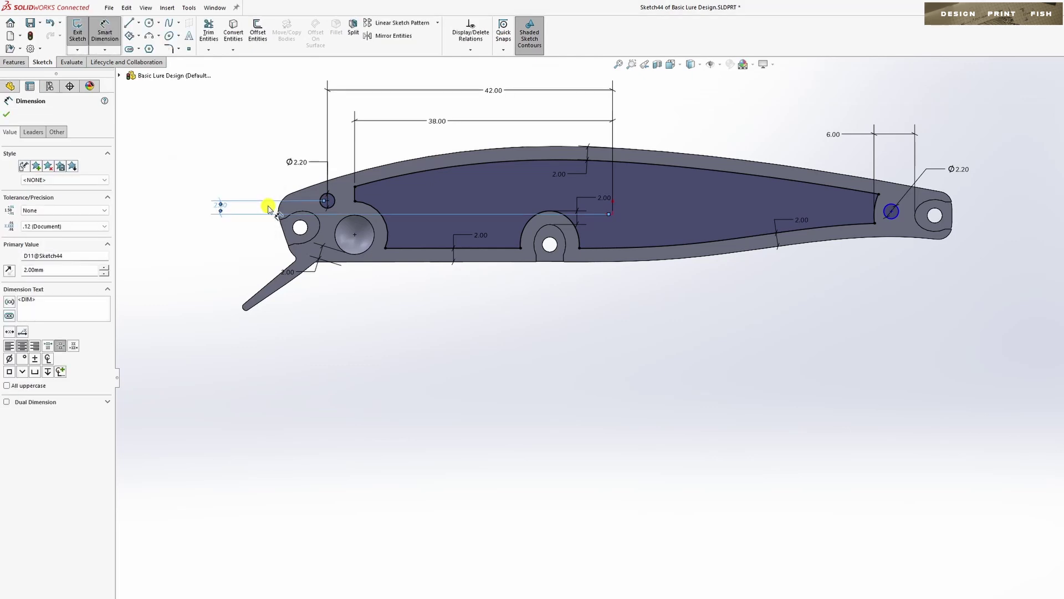
Dimension the tail circle's center 41 mm horizontally and 0.5 mm vertically from the origin, and exit the sketch.
left_click(613, 214)
left_click(891, 212)
left_click(831, 94)
type("41")
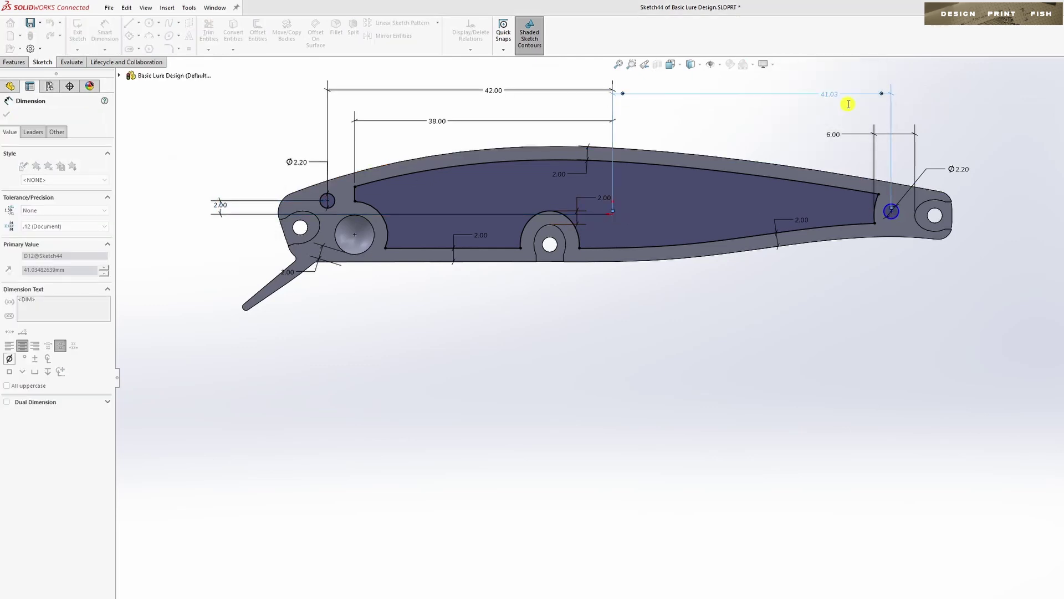
key("Return")
left_click(613, 214)
left_click(892, 212)
left_click(1018, 213)
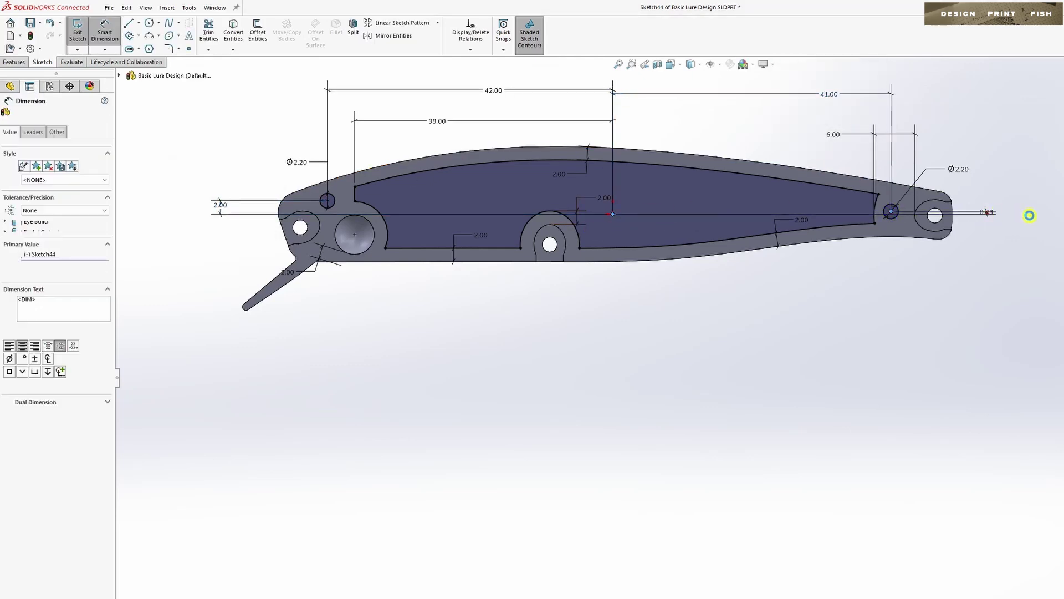
type("0.5")
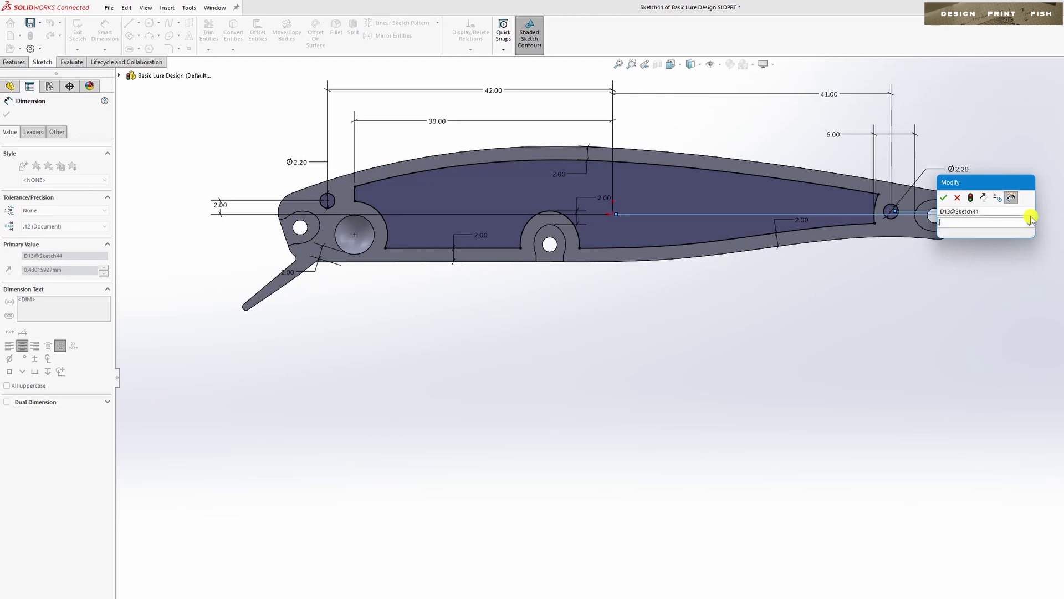
key("Return")
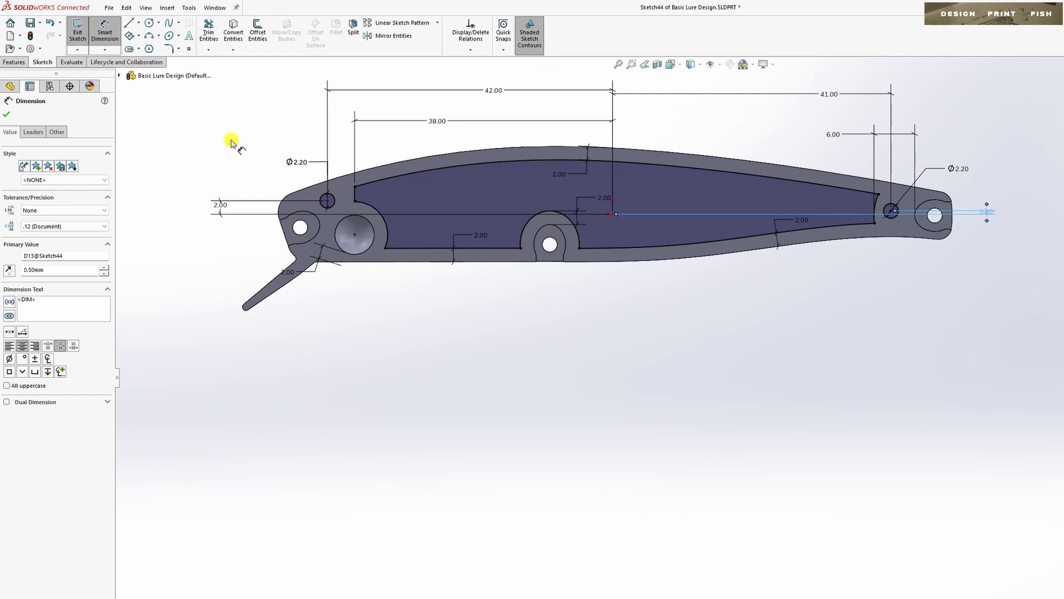
left_click(79, 35)
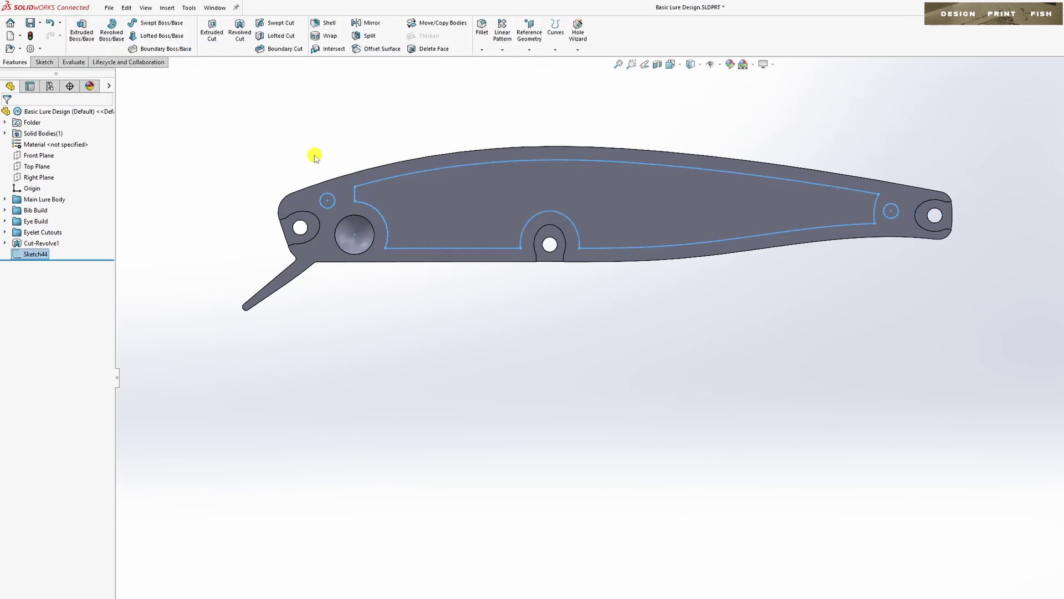
Start an Extruded Cut from the sketch with the Offset From Surface end condition, referencing the lure's curved outer side face.
left_click(675, 65)
left_click(686, 122)
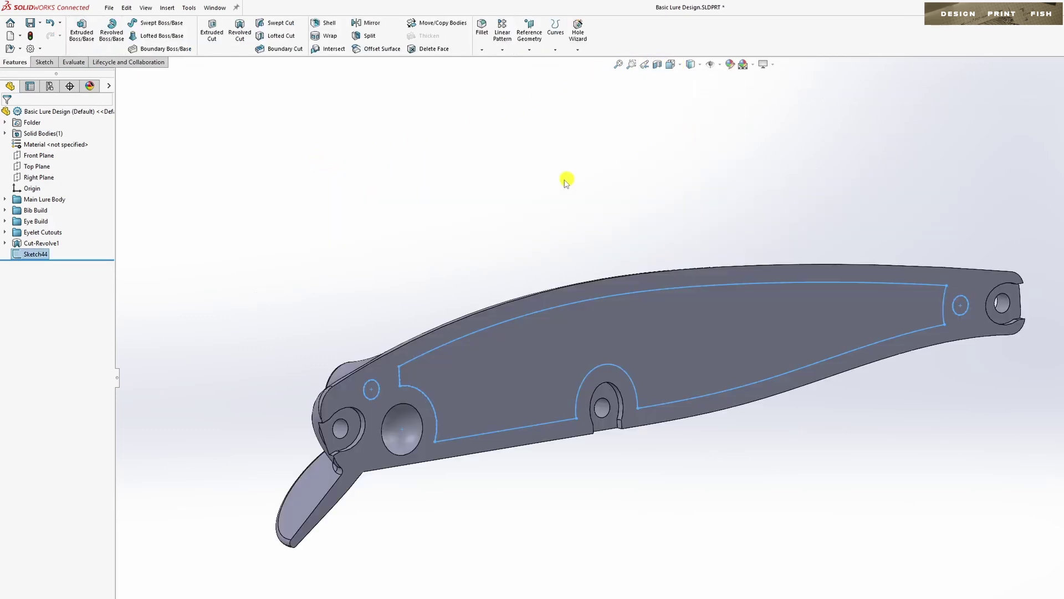
left_click(212, 32)
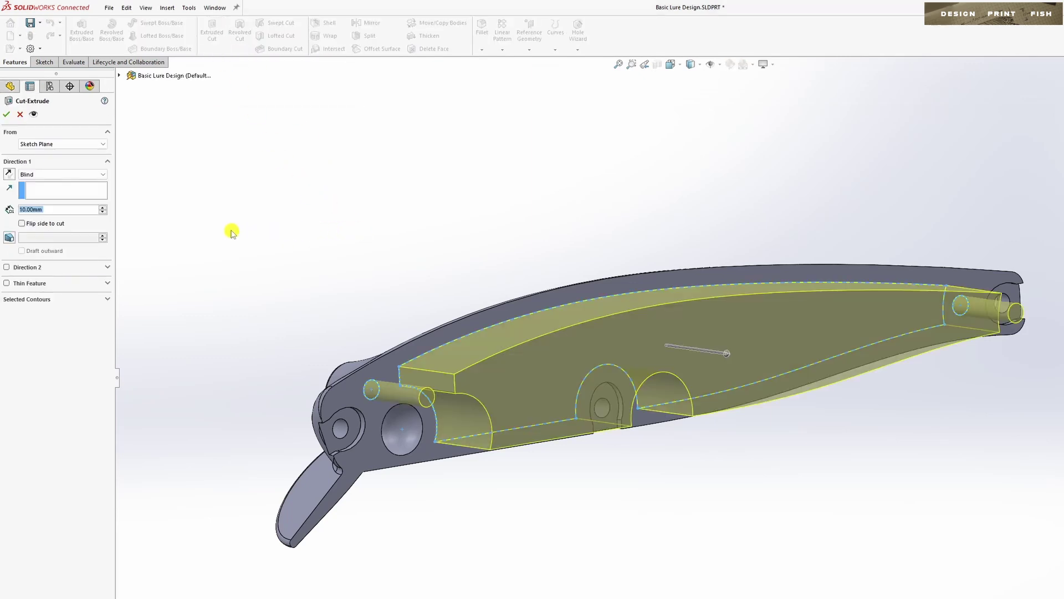
left_click(26, 175)
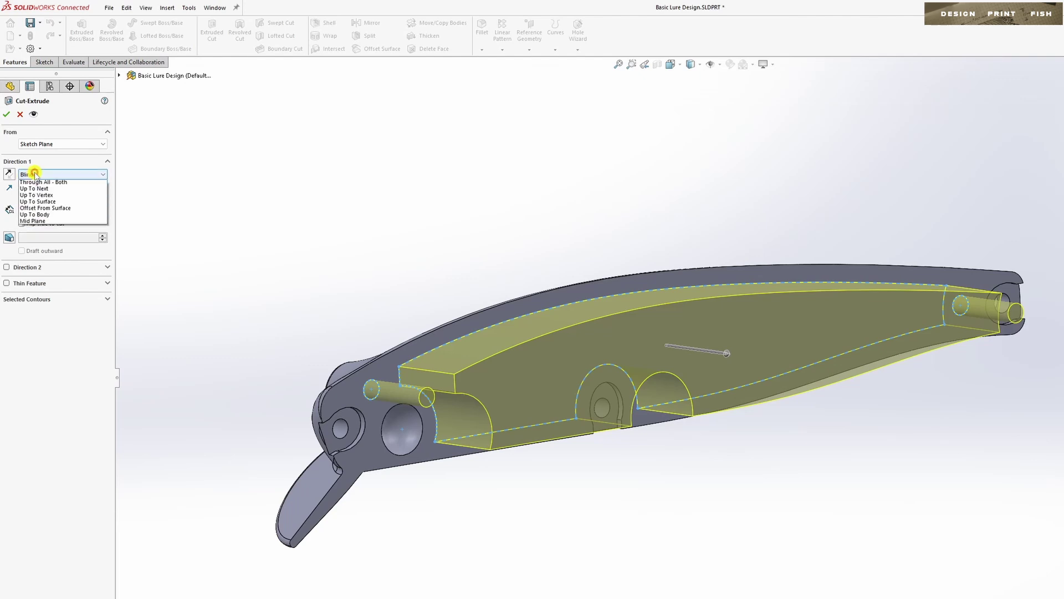
left_click(59, 223)
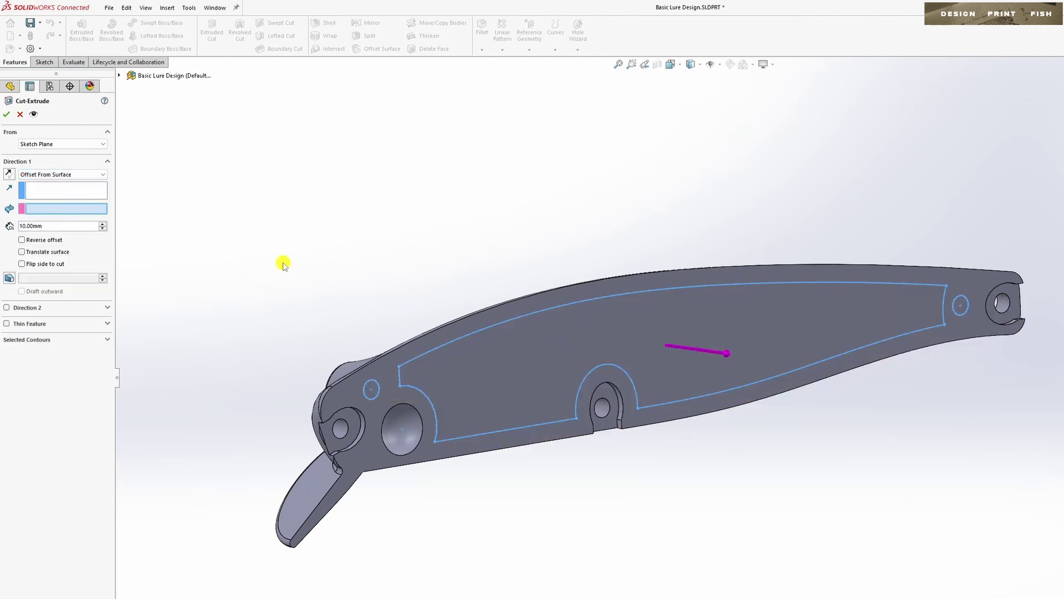
middle_click_drag(283, 265, 480, 316)
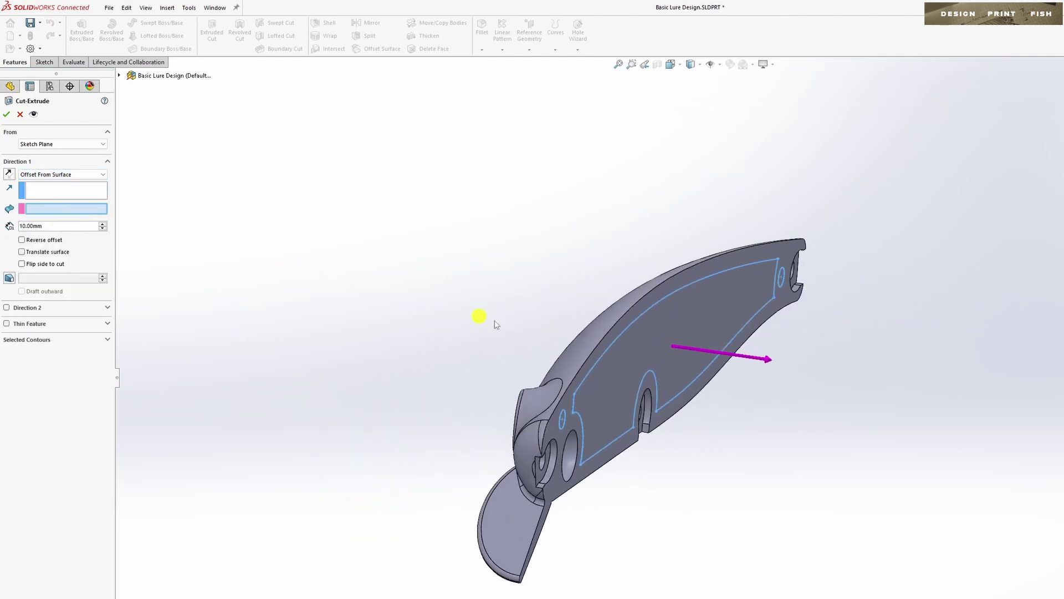
left_click(591, 335)
middle_click_drag(528, 285, 466, 271)
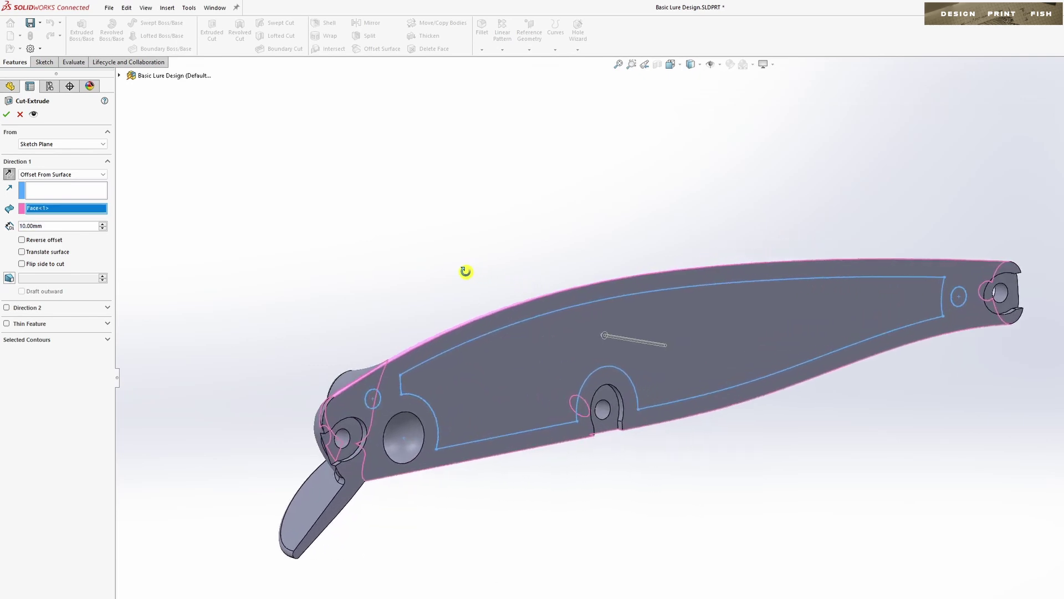
Set the cut's surface offset to 1.2 mm, enable Translate surface, and finish the cut.
double_click(51, 226)
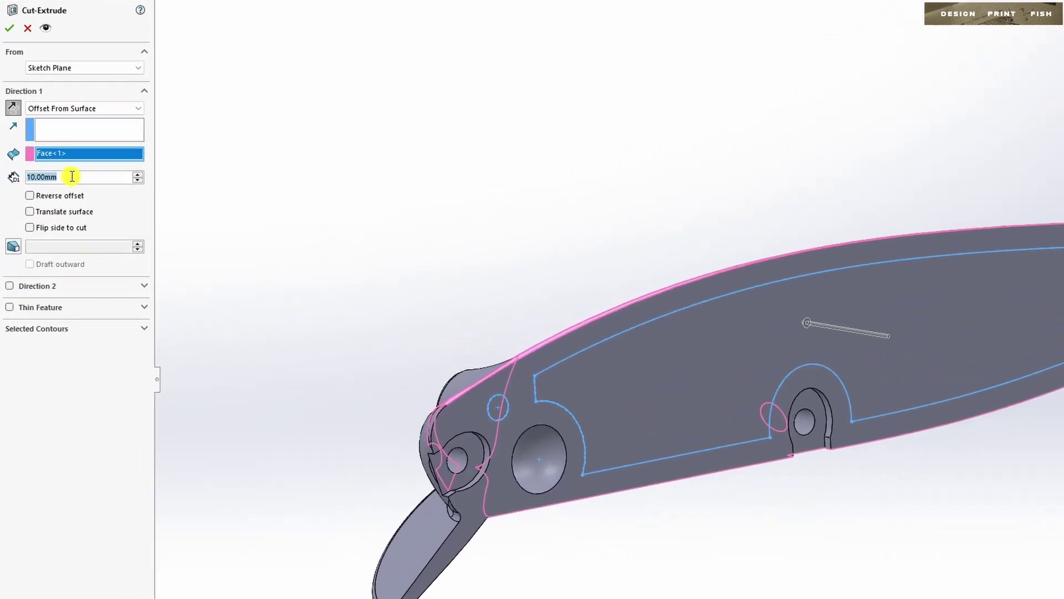
type("1.2")
key("Return")
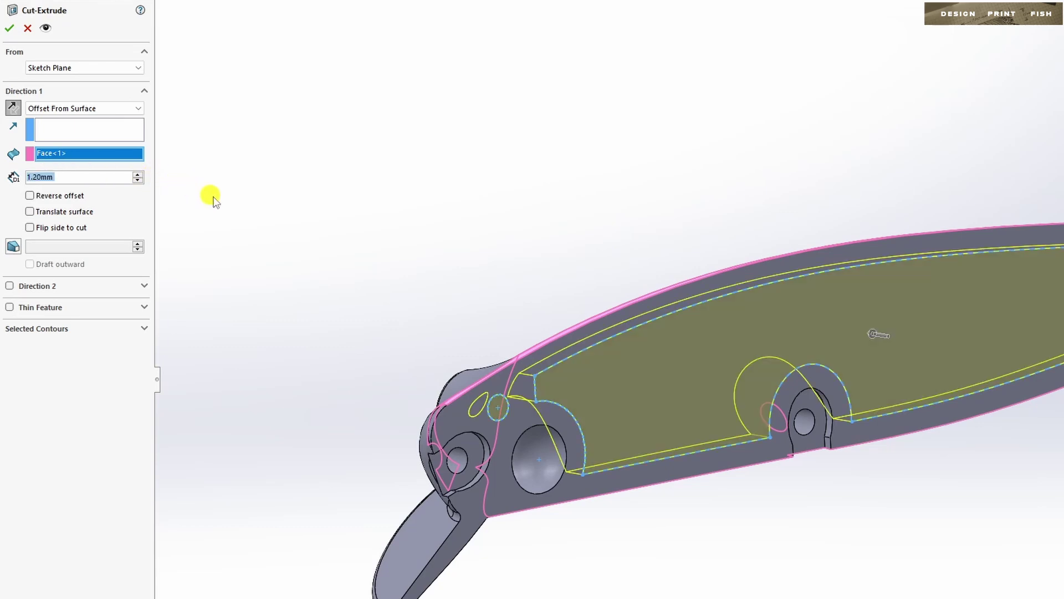
middle_click_drag(268, 217, 294, 223)
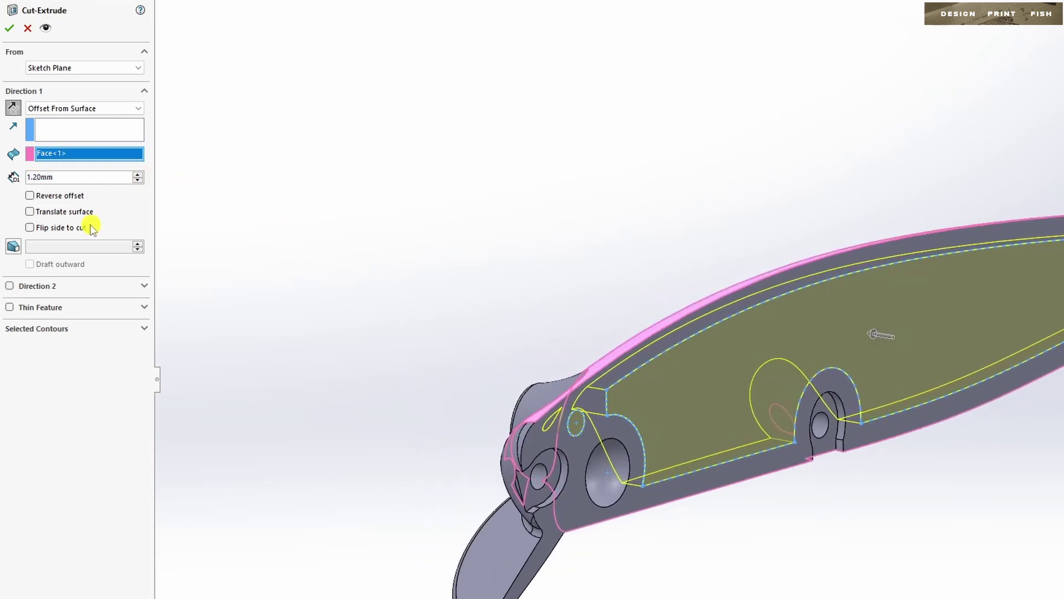
left_click(29, 213)
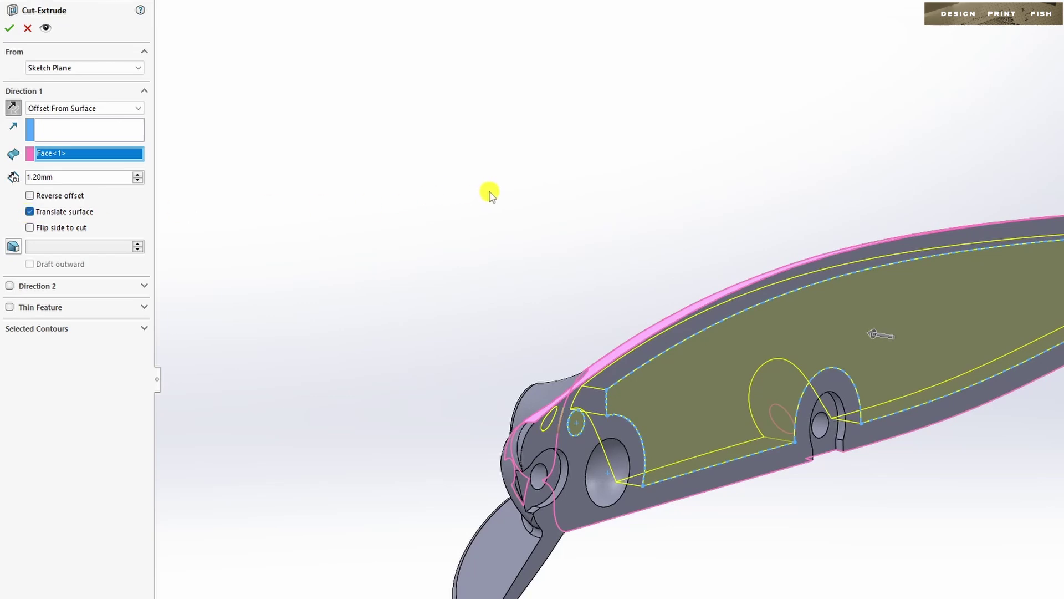
left_click(13, 31)
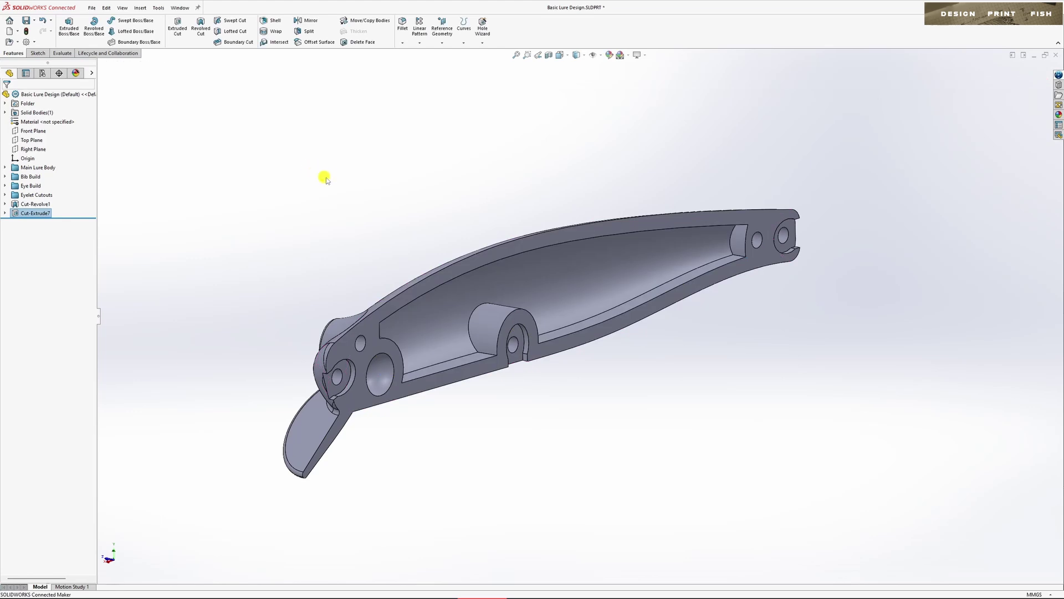
mouse_move(326, 178)
middle_mouse_down()
mouse_move(322, 163)
mouse_move(341, 175)
middle_mouse_up()
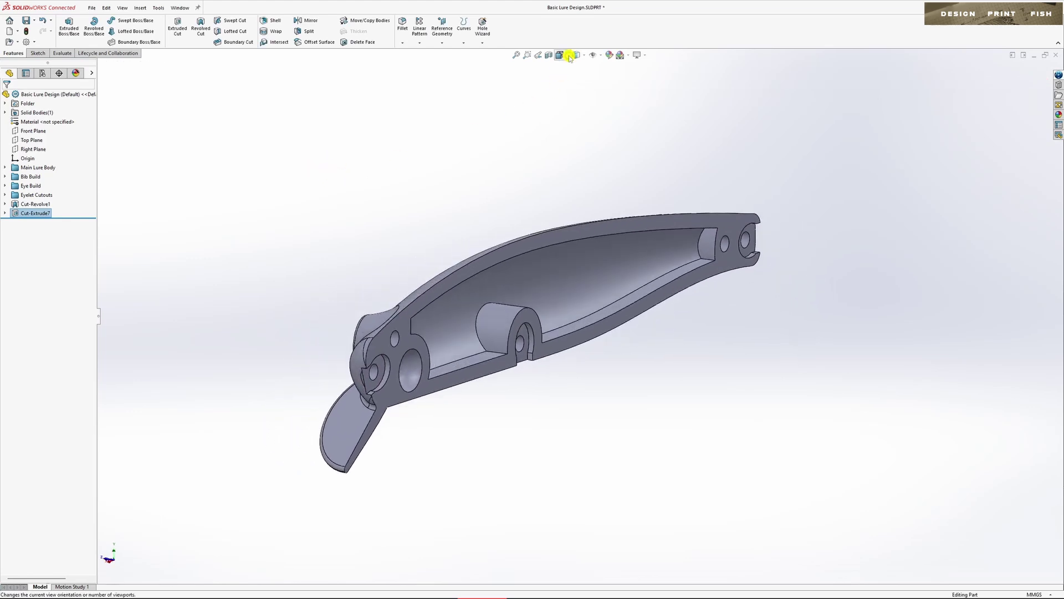
left_click(568, 55)
left_click(568, 117)
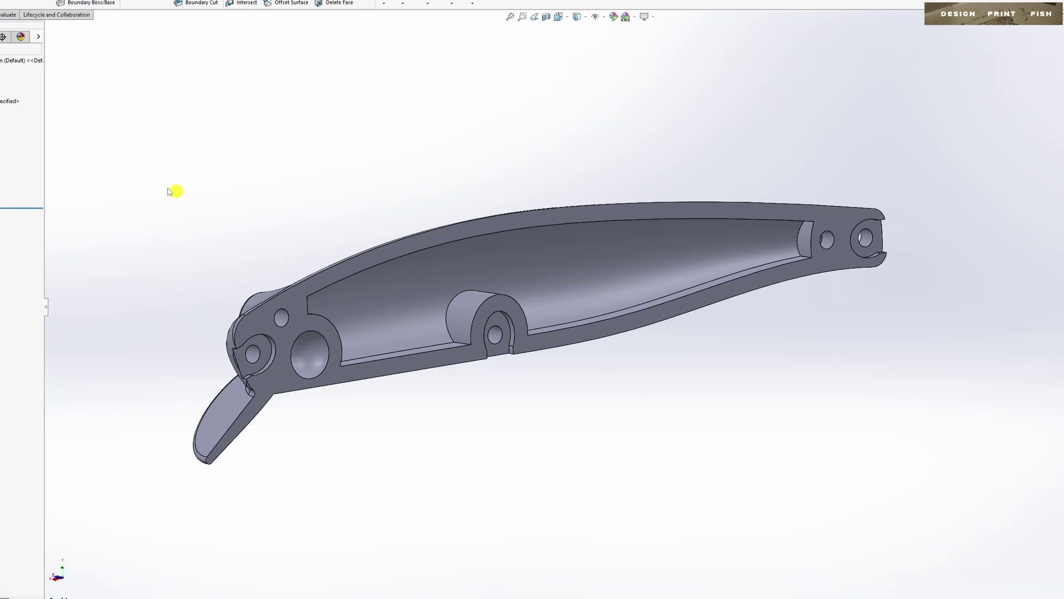
Start a sketch on the Front Plane and draw a circle of about 4.9 mm radius ahead of the bib.
left_click(0, 111)
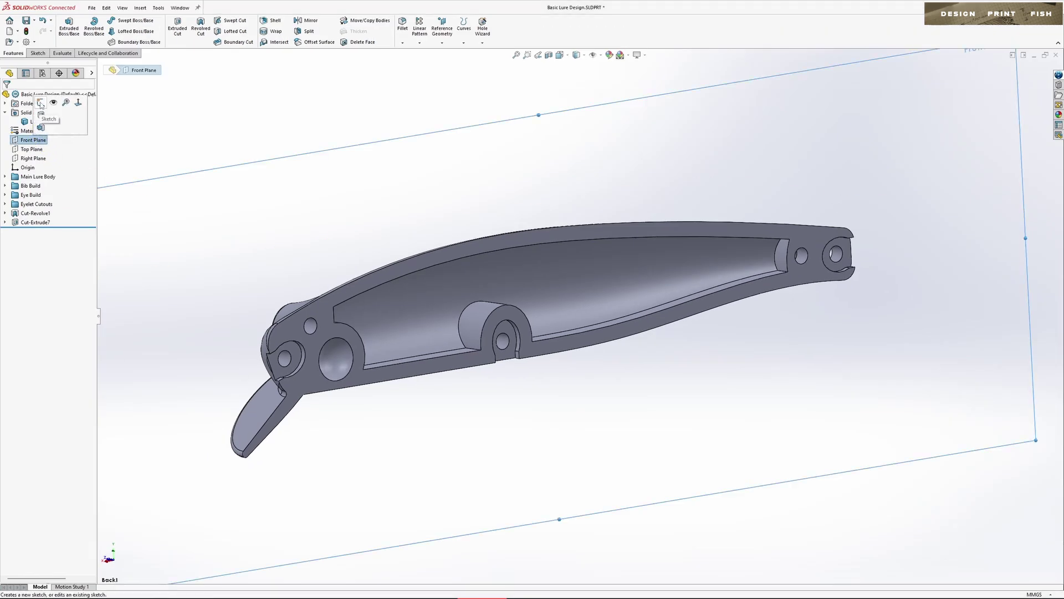
left_click(40, 104)
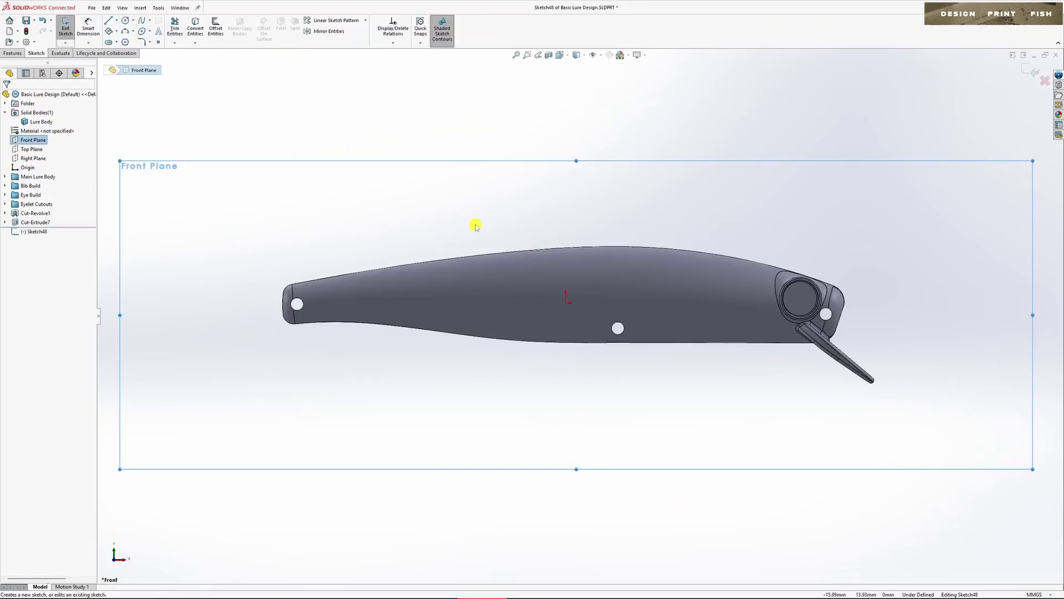
key("ctrl+8")
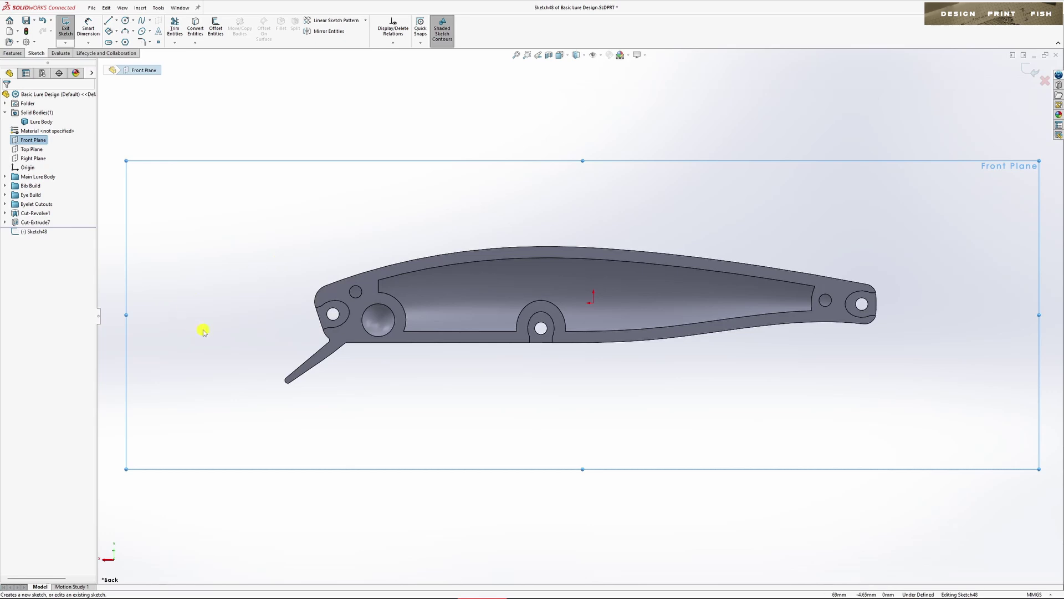
key("c")
left_click(241, 344)
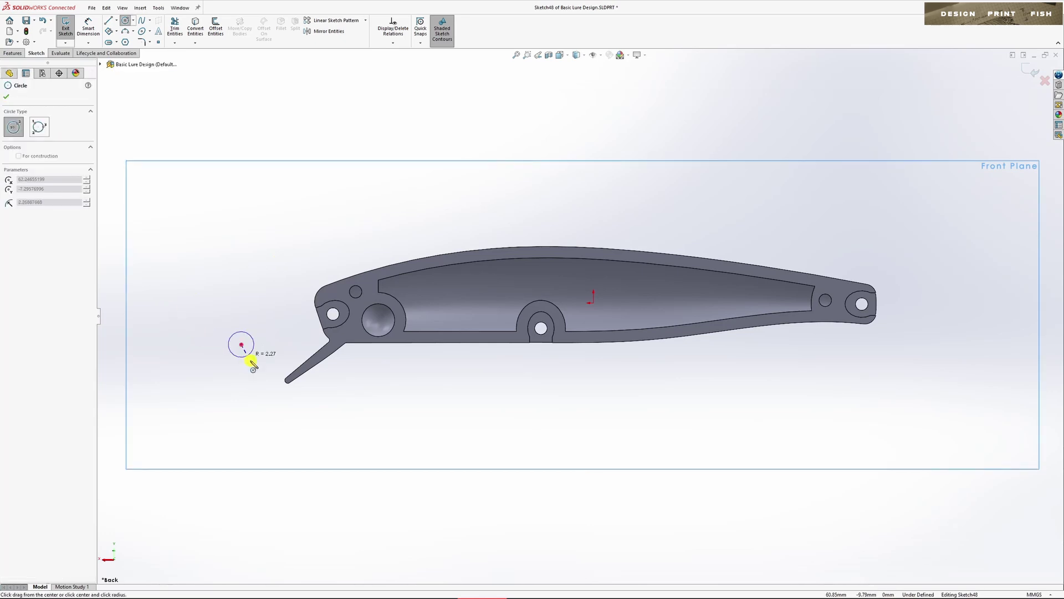
left_click(256, 368)
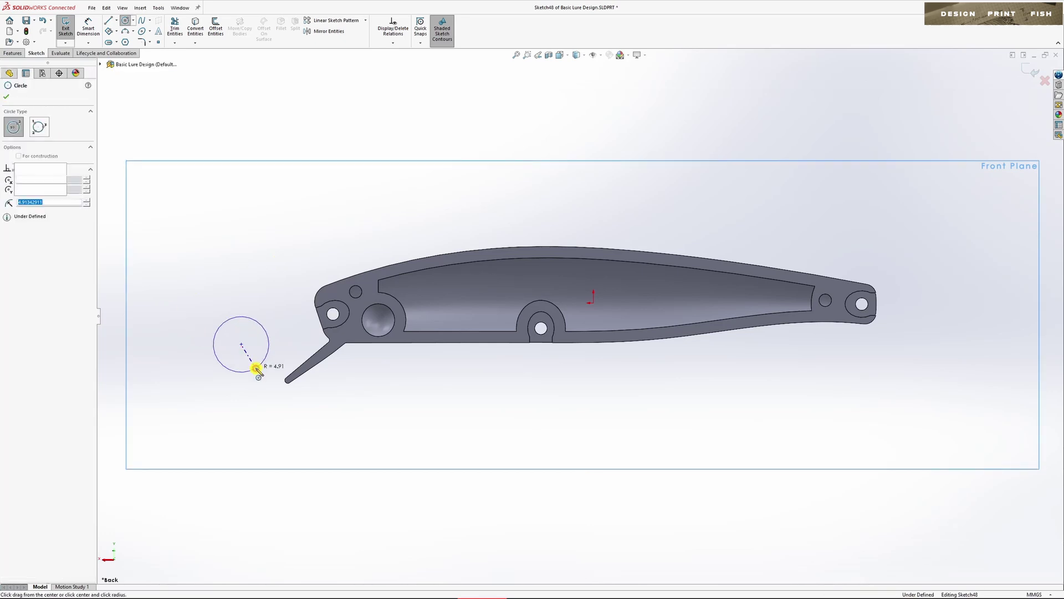
Draw three more circles of about 5 mm radius: one above the nose, one above the tail and one below the tail.
left_click(342, 238)
left_click(350, 262)
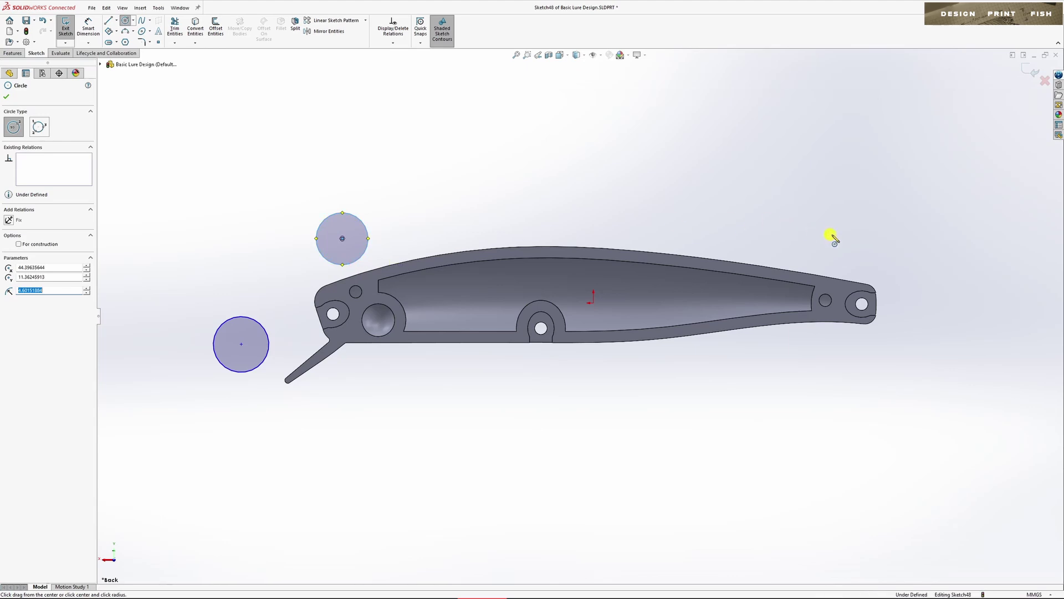
left_click(862, 240)
left_click(868, 268)
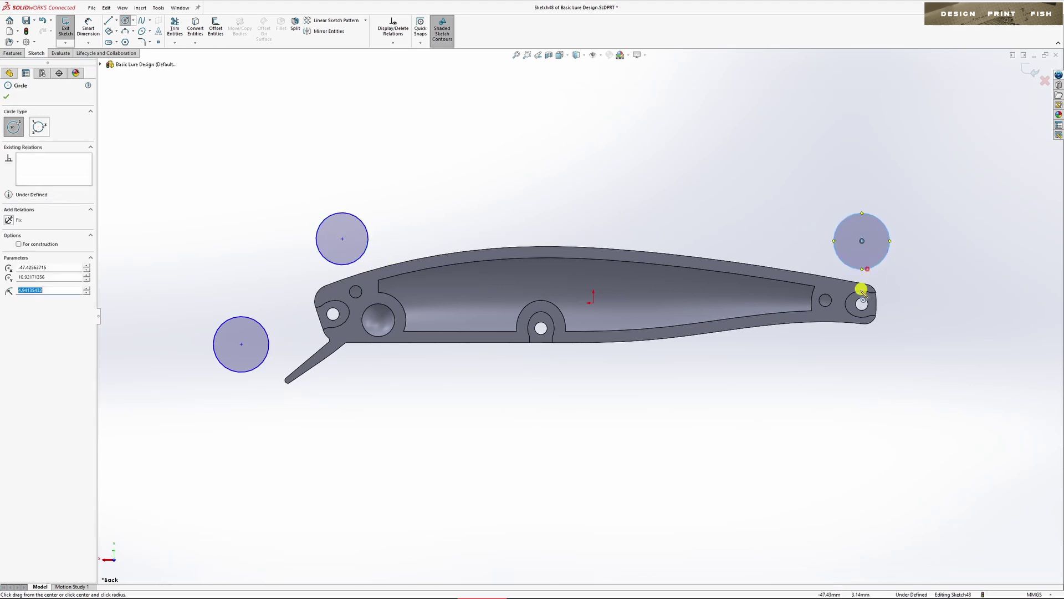
left_click(857, 349)
left_click(860, 377)
Dimension the two tail circles, below and above the body, to 10 mm diameter.
right_click_drag(917, 359, 904, 349)
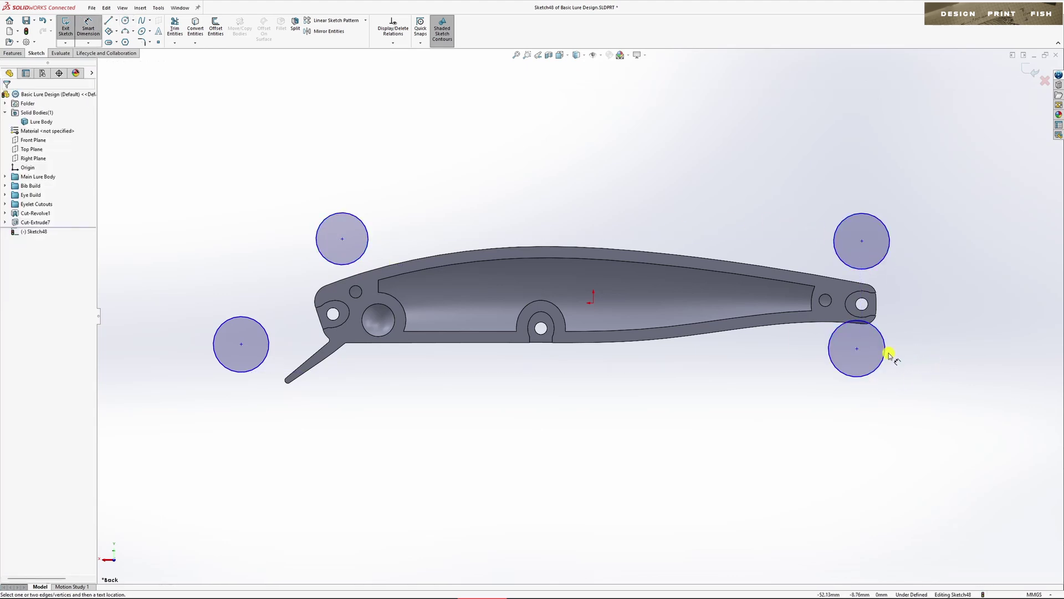
left_click(884, 356)
left_click(936, 393)
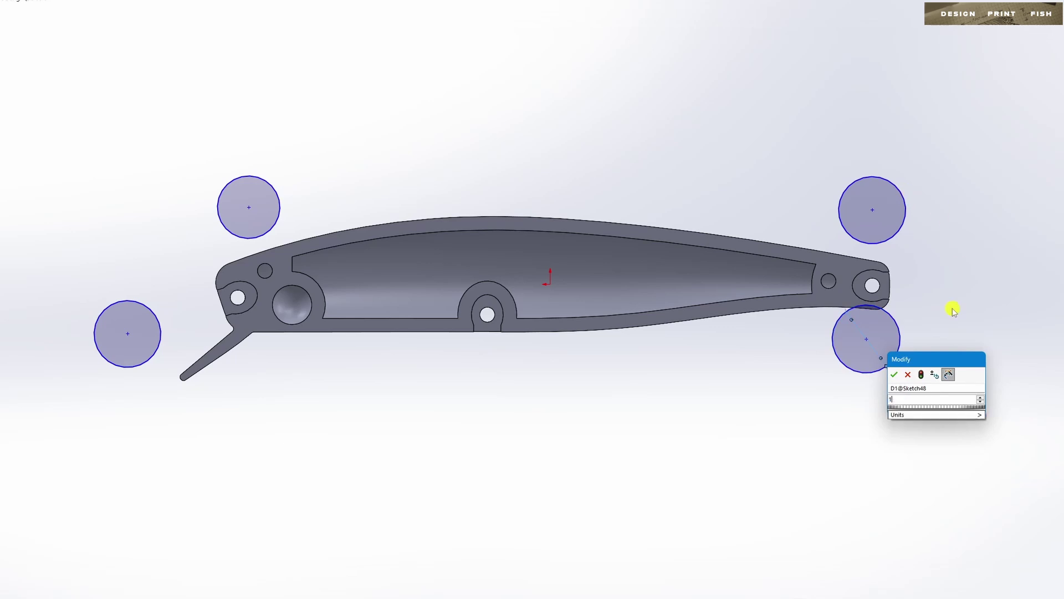
key("Return")
left_click(901, 195)
left_click(924, 166)
key("Return")
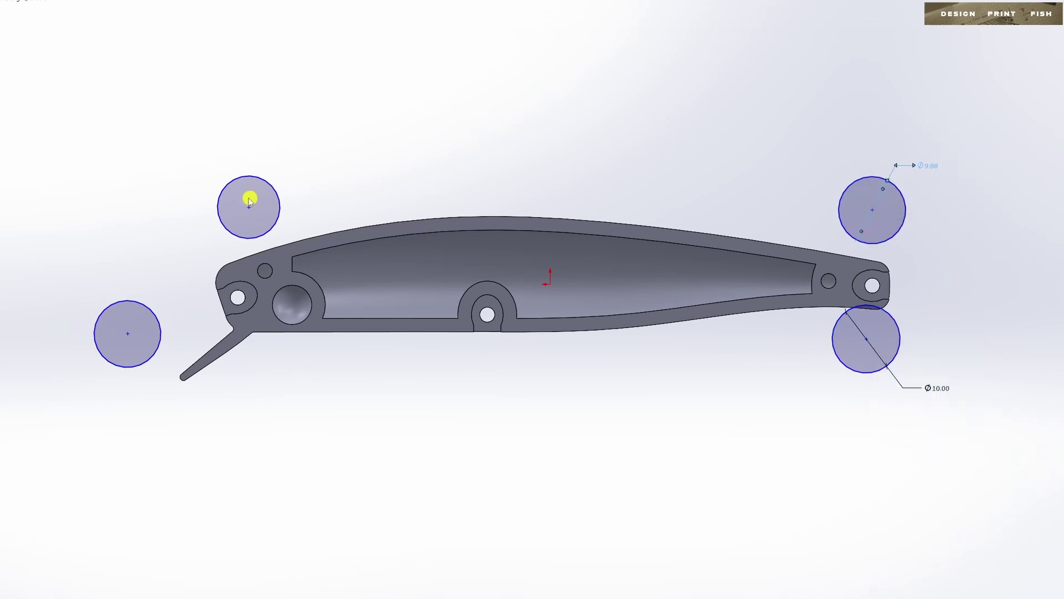
Dimension the circle above the nose and the circle near the bib to 10 mm diameter.
left_click(224, 192)
left_click(189, 149)
key("Return")
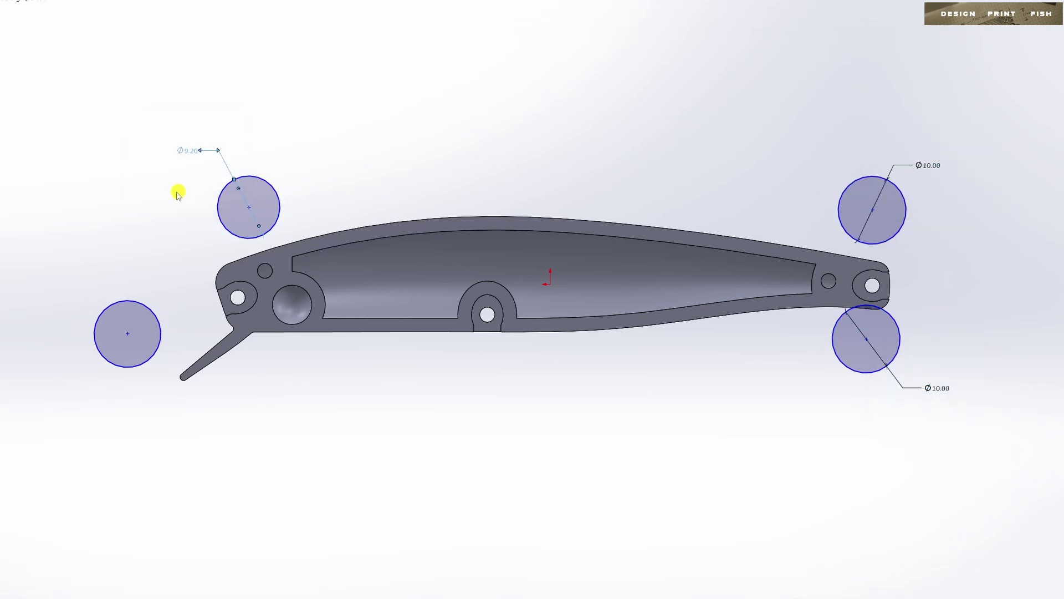
left_click(105, 357)
left_click(56, 398)
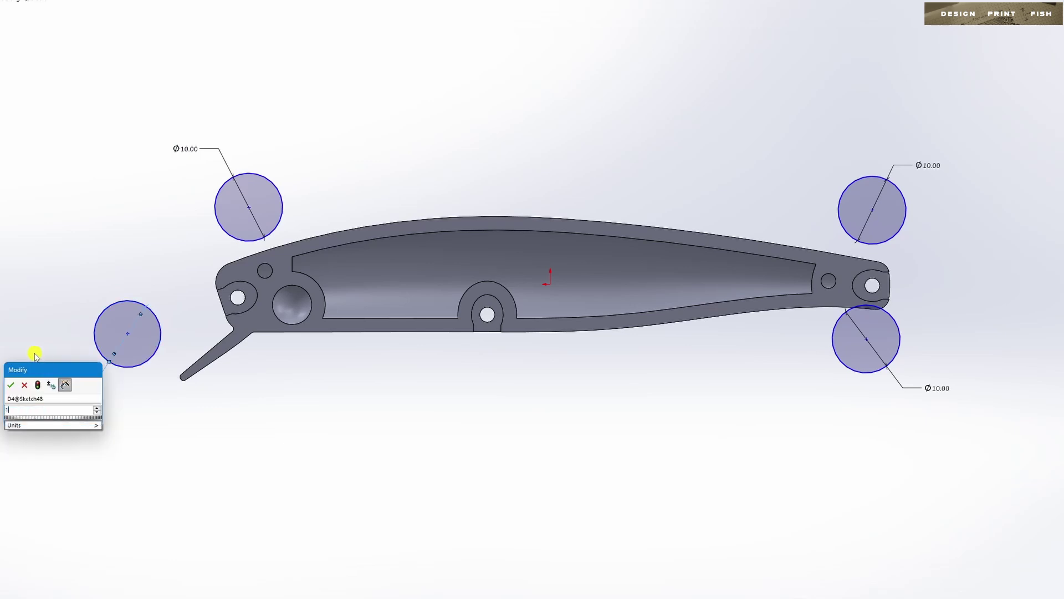
key("Return")
Reposition the four circles so they just touch the bib tip, the nose's upper edge, and the tail's upper and lower edges.
left_click_drag(127, 333, 144, 399)
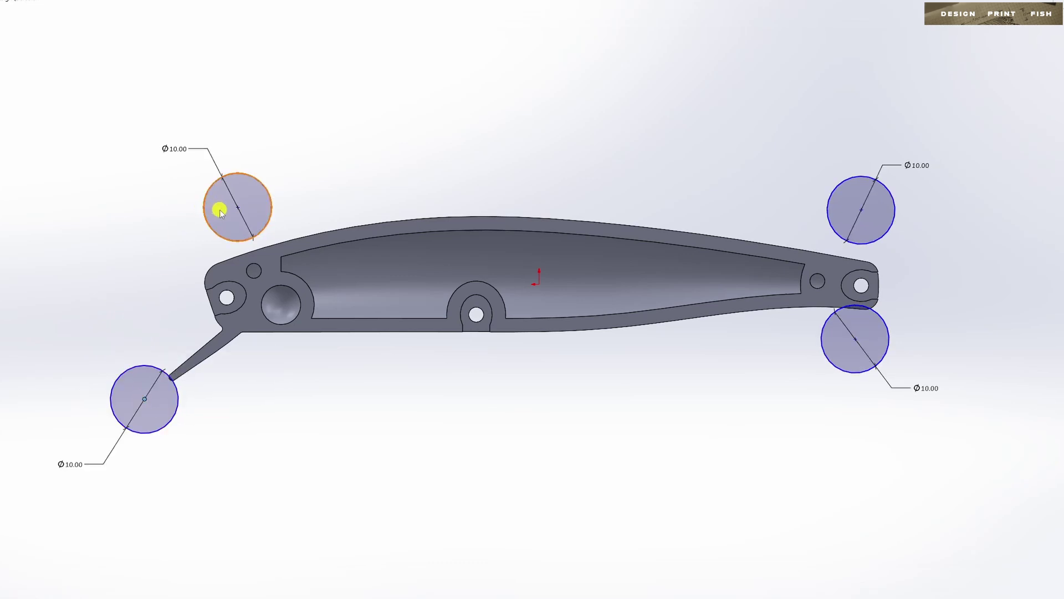
left_click_drag(238, 207, 212, 233)
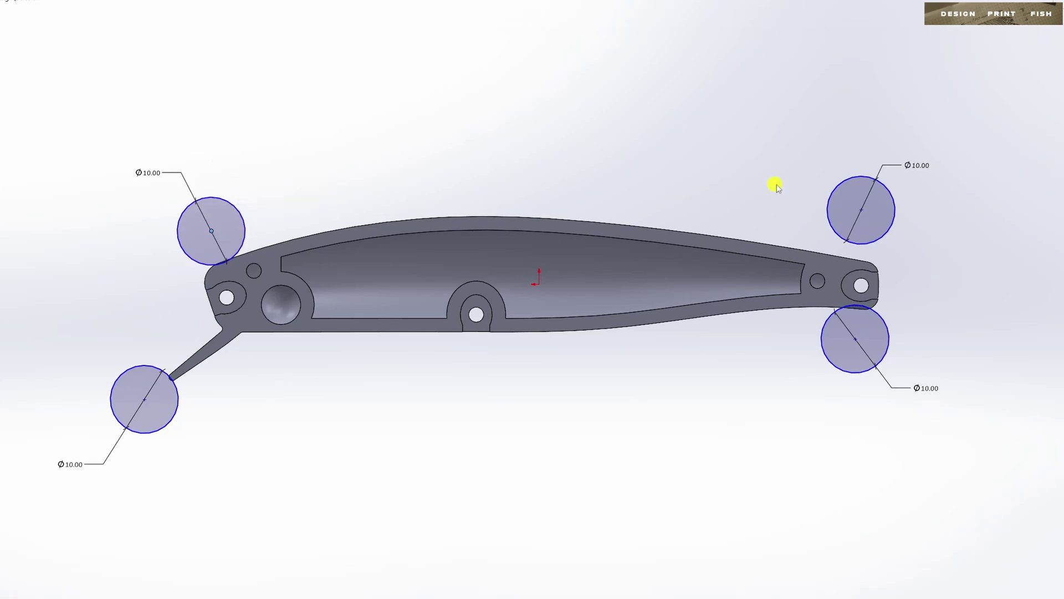
left_click_drag(862, 209, 880, 231)
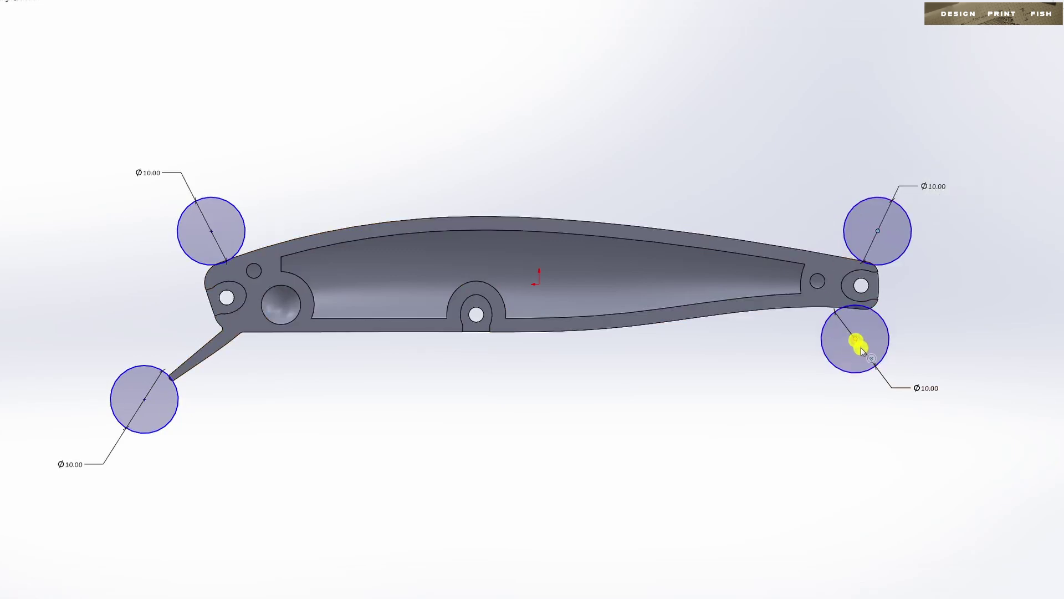
left_click_drag(861, 348, 865, 342)
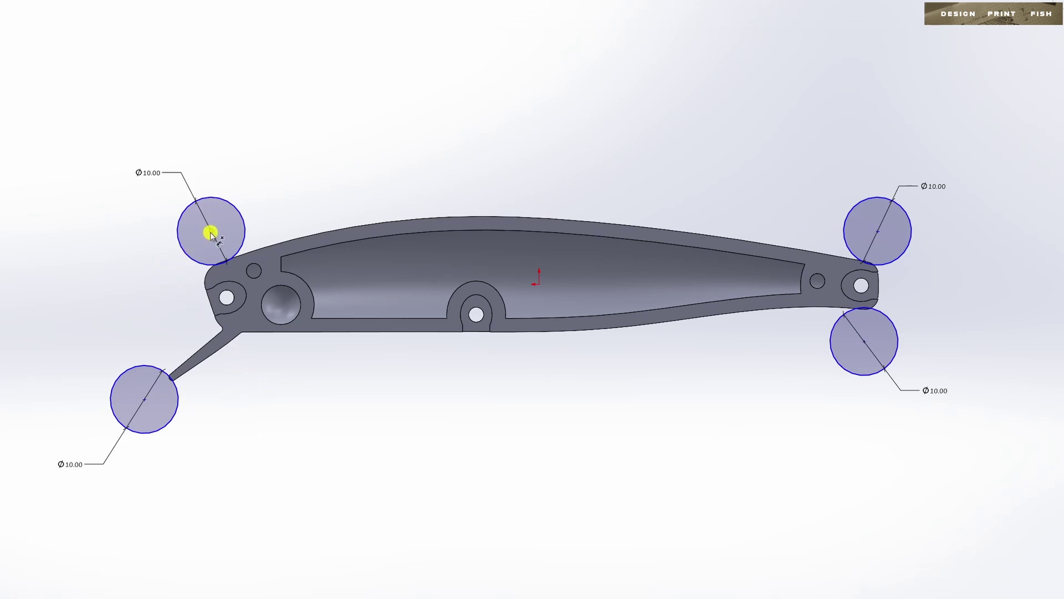
Dimension the centers horizontally/vertically from the origin: nose 48.5/7.8, bib 58/17, upper tail 49.8/7.8, lower tail 48/8.4 mm; exit the sketch.
left_click(540, 283)
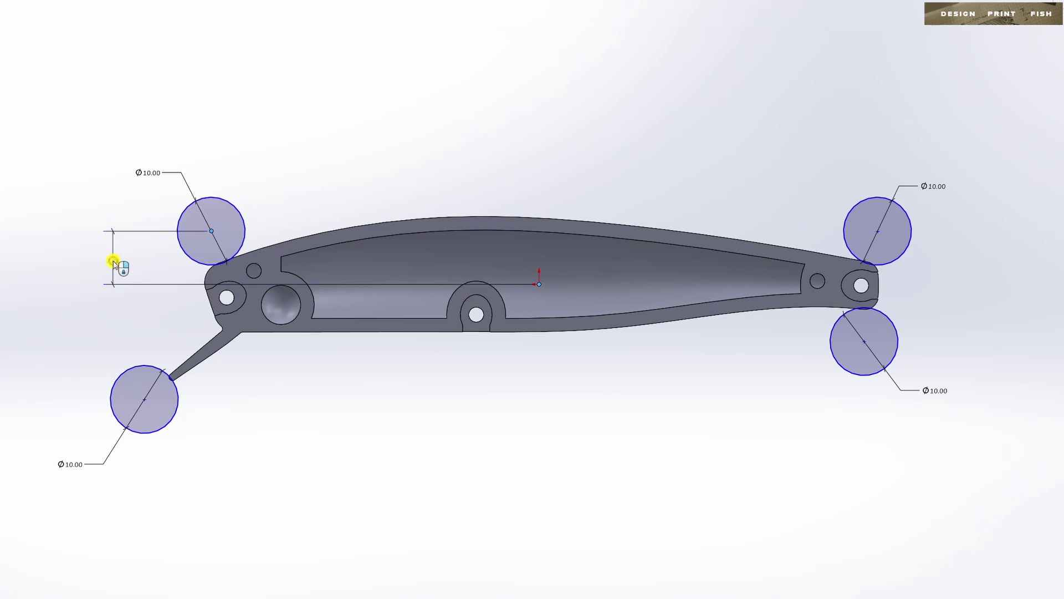
left_click(114, 261)
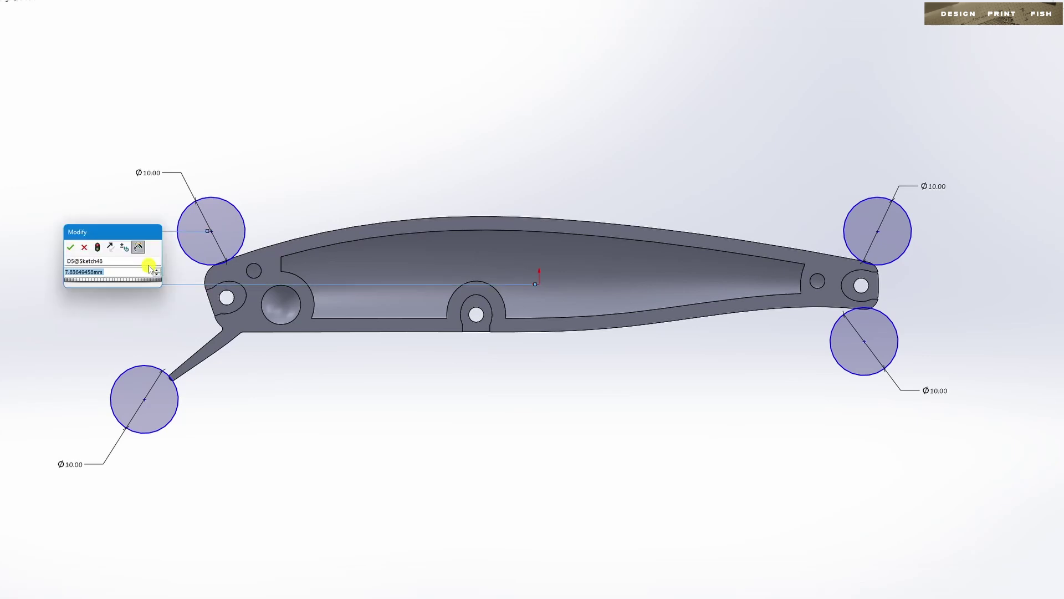
type("7.8")
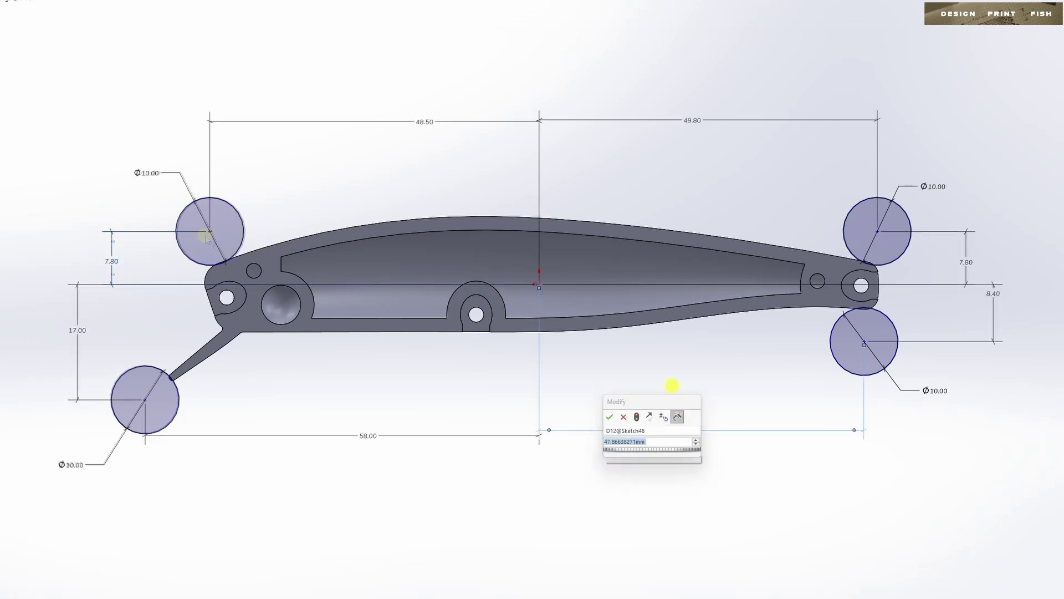
key("Return")
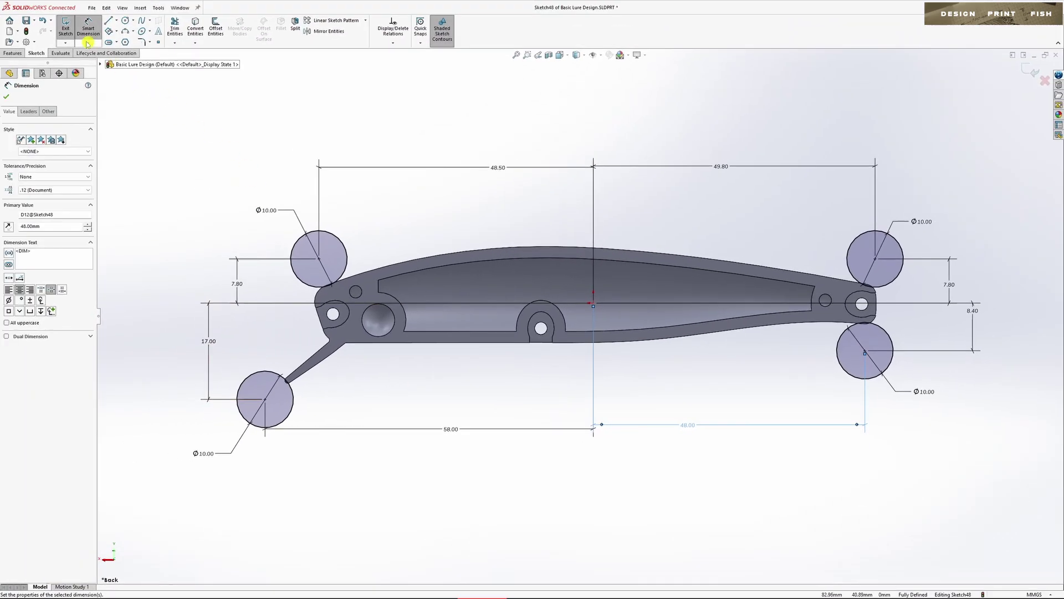
left_click(66, 29)
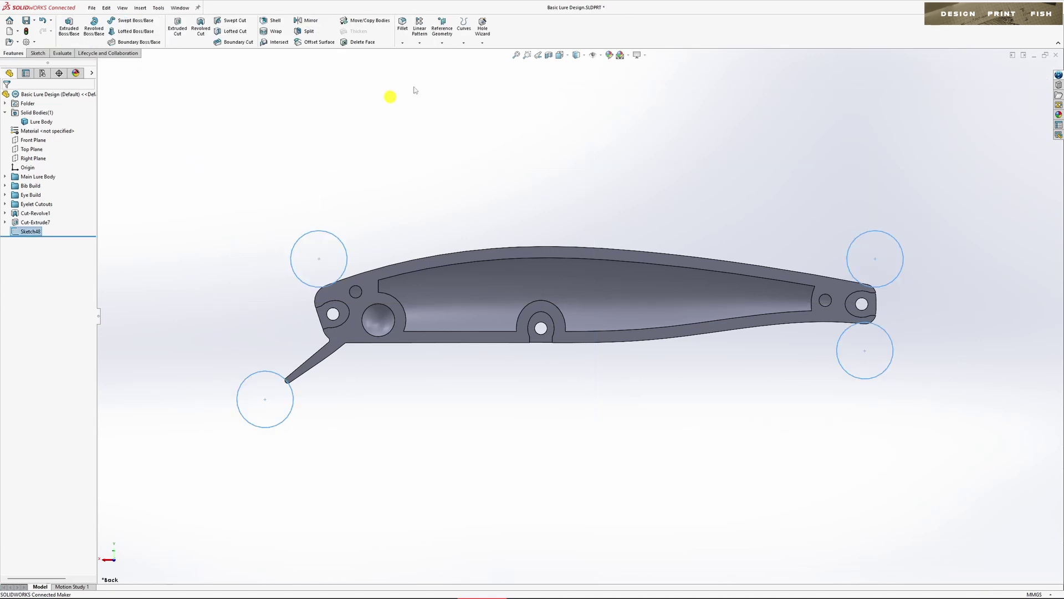
Extrude the four circles as a Blind boss 1 mm deep, merged with the lure body.
left_click(567, 56)
left_click(572, 113)
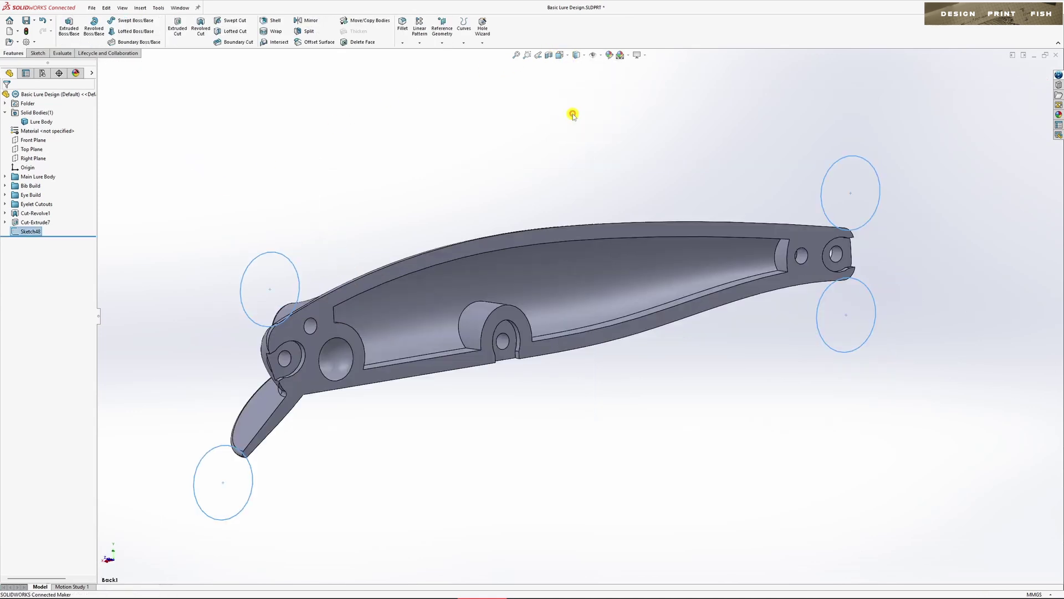
left_click(177, 23)
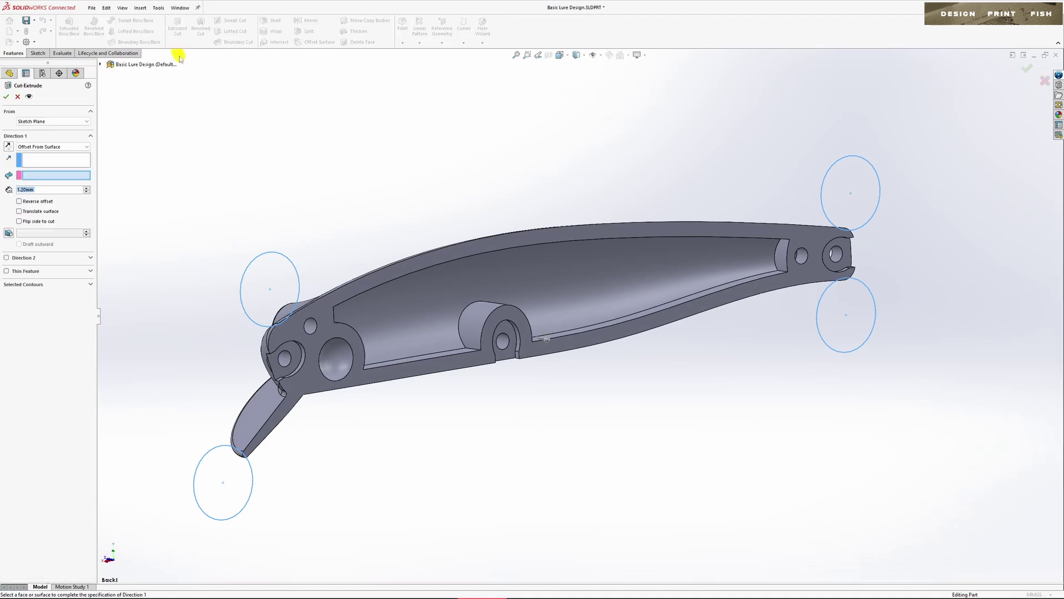
left_click(18, 97)
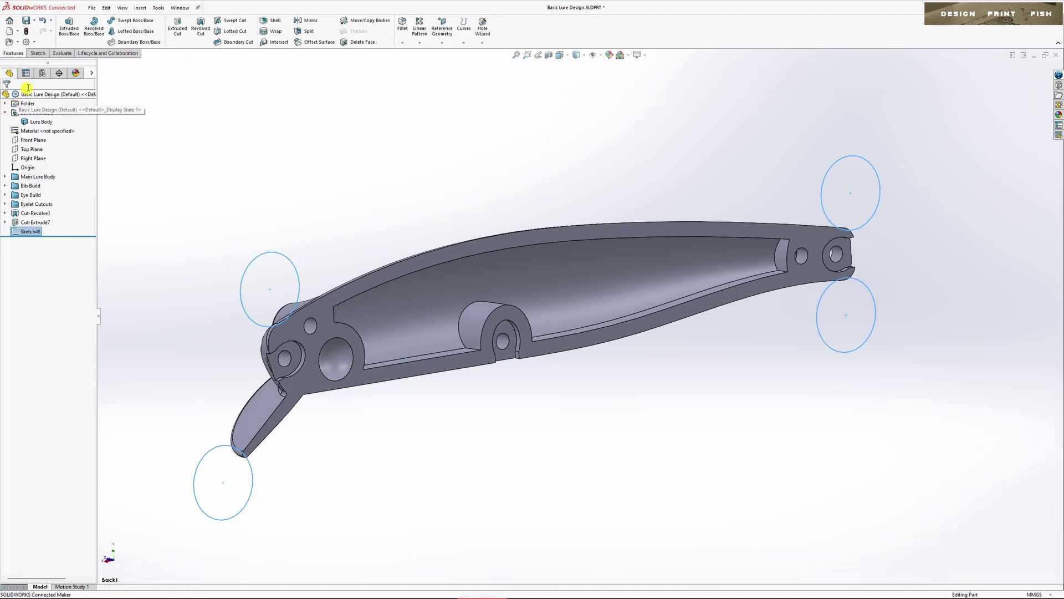
left_click(69, 25)
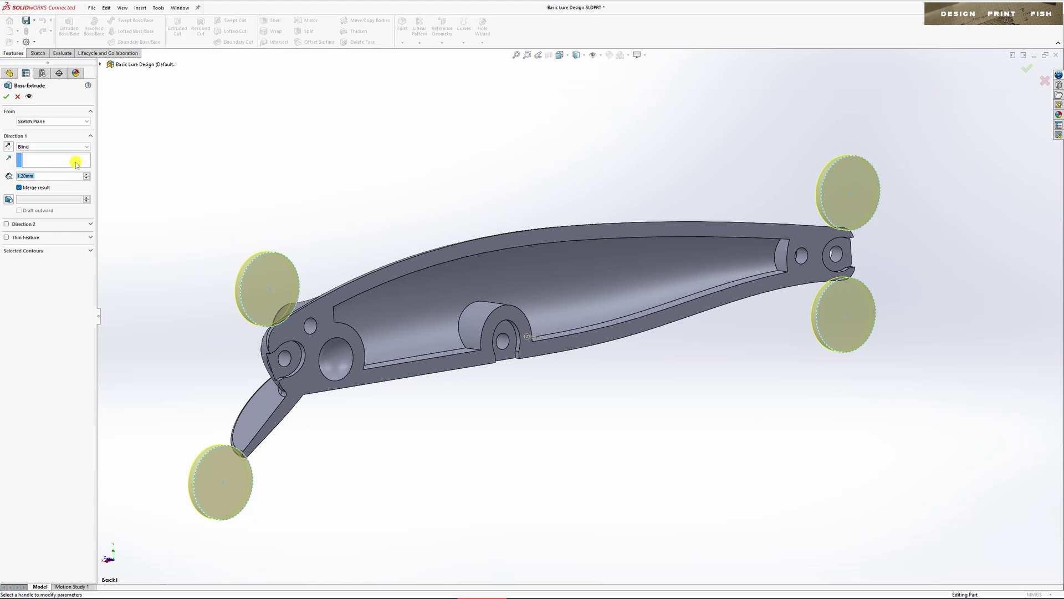
type("1")
key("Return")
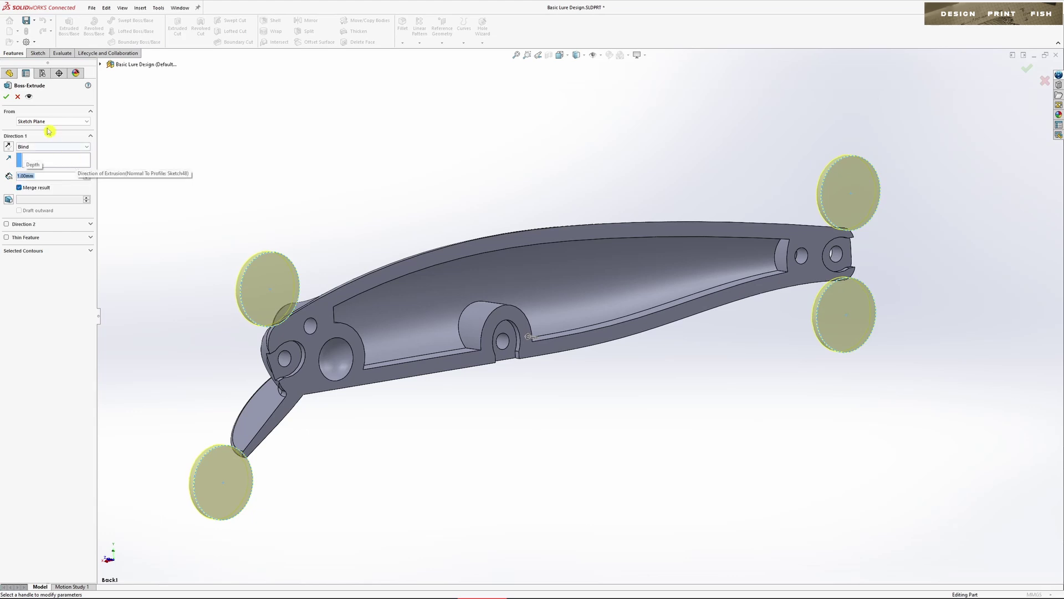
left_click(7, 97)
middle_click_drag(339, 191, 516, 178)
scroll(473, 207, "up", 2)
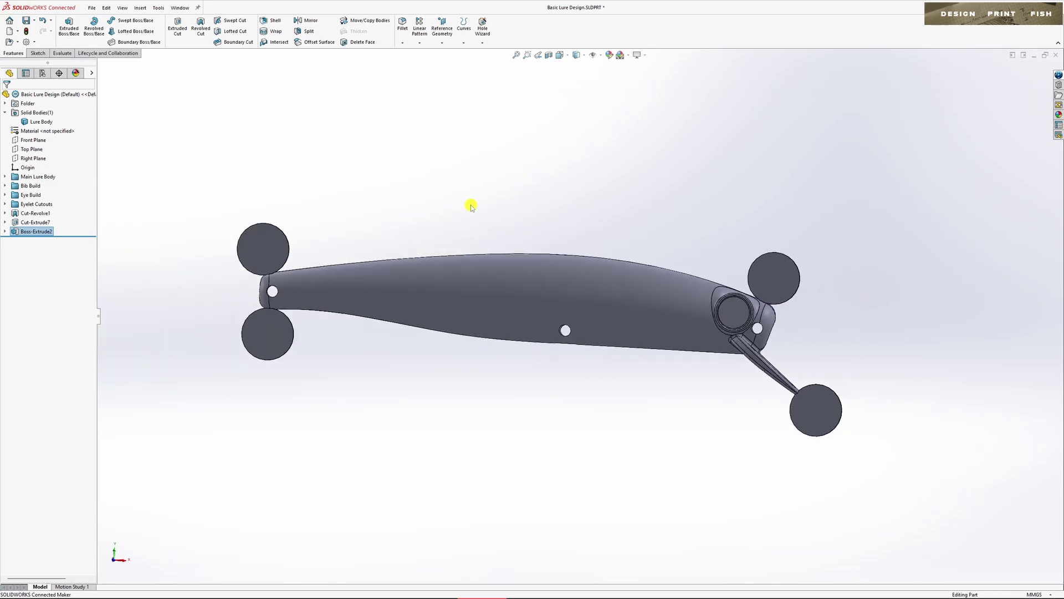
scroll(477, 303, "down", 1)
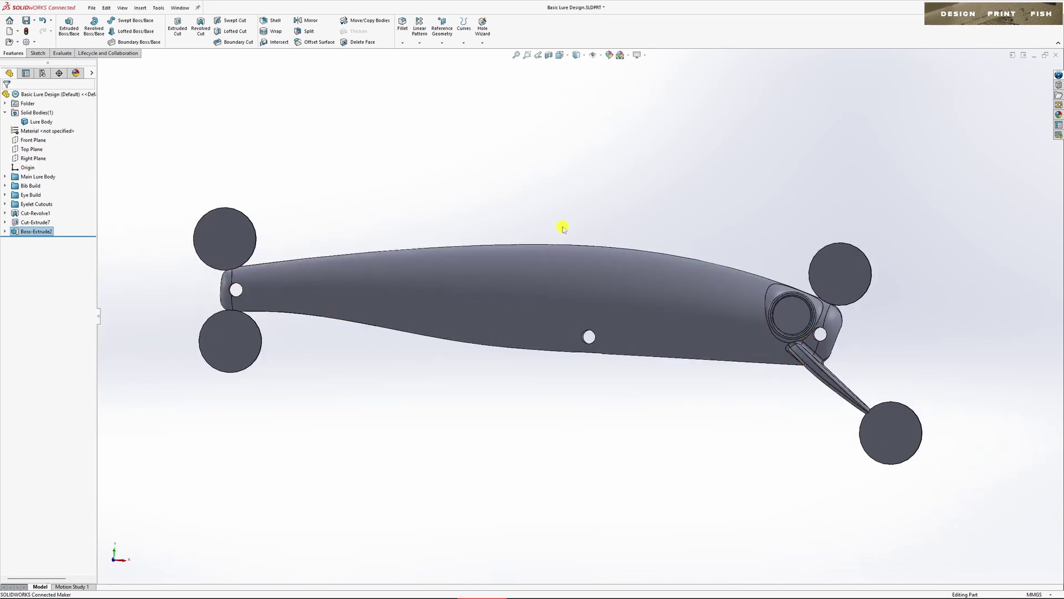
middle_click_drag(636, 211, 527, 209)
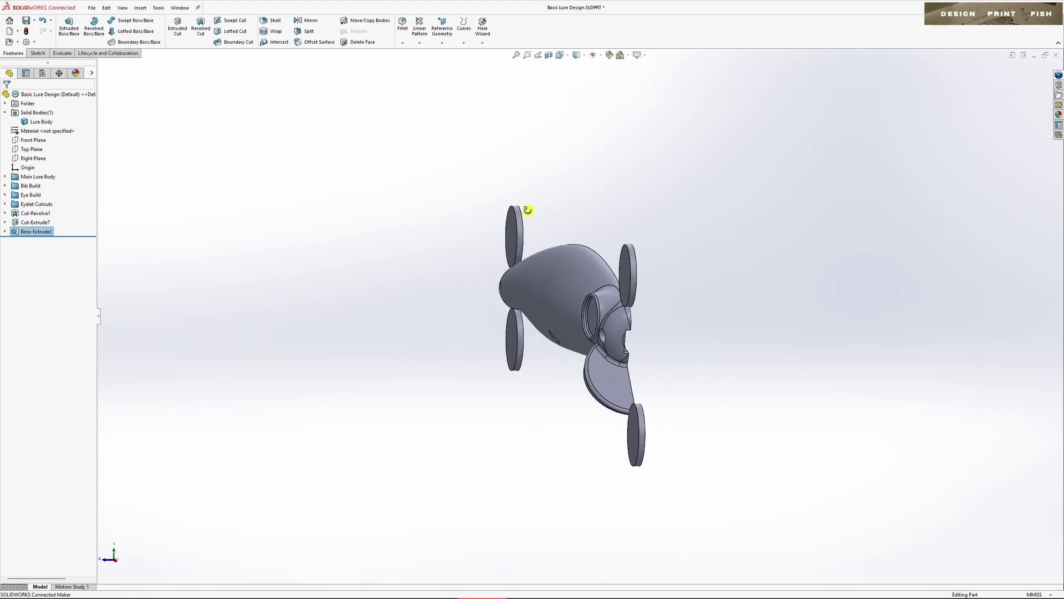
middle_click_drag(597, 201, 483, 288)
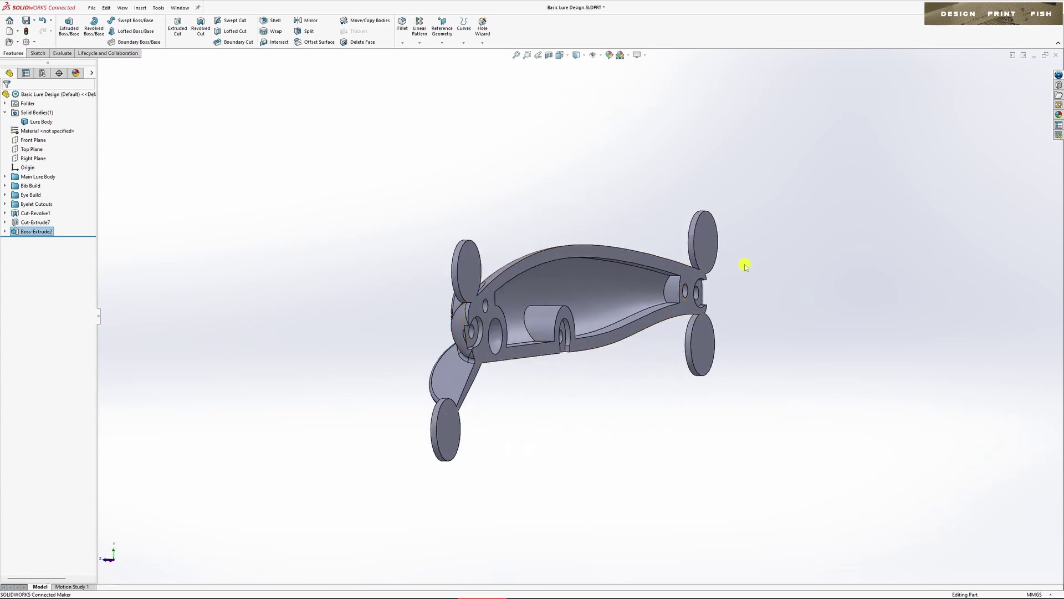
middle_click_drag(410, 202, 521, 216)
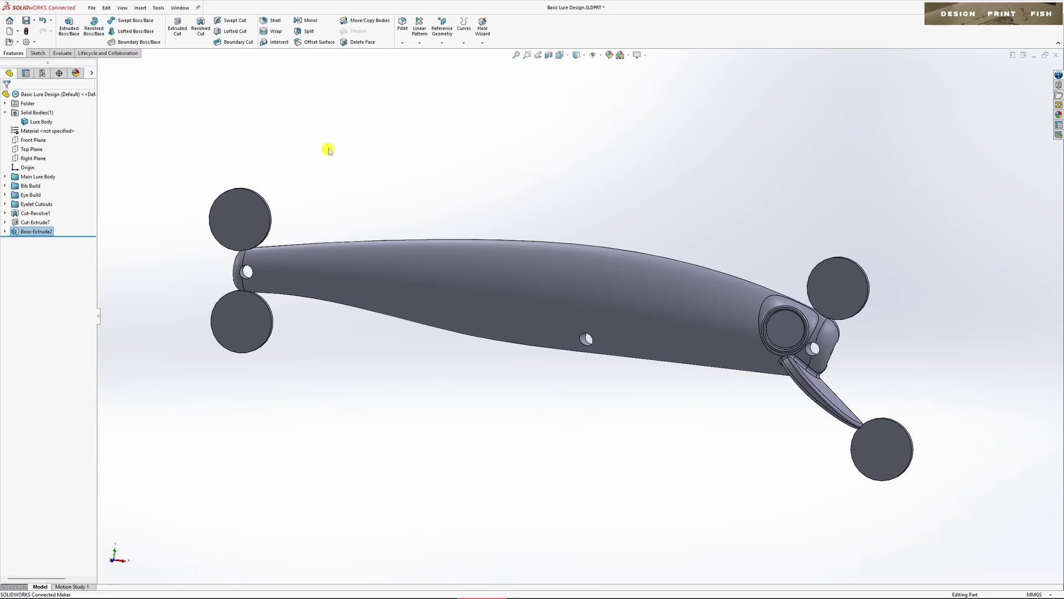
Start a sketch on the Front Plane and draw a center rectangle about 5.2 mm wide and 0.9 mm tall at the origin.
left_click(32, 141)
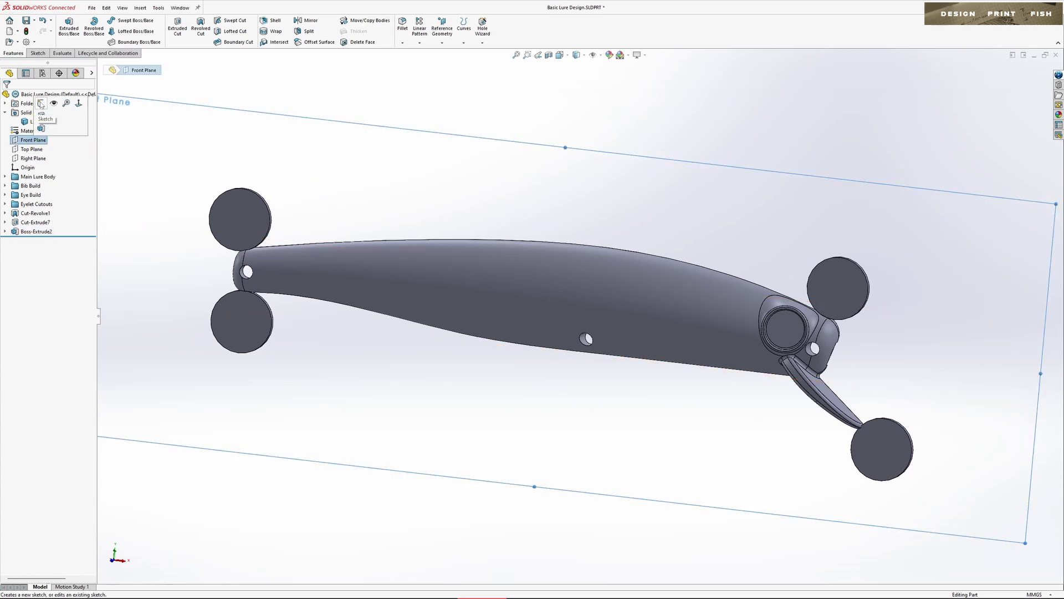
left_click(41, 104)
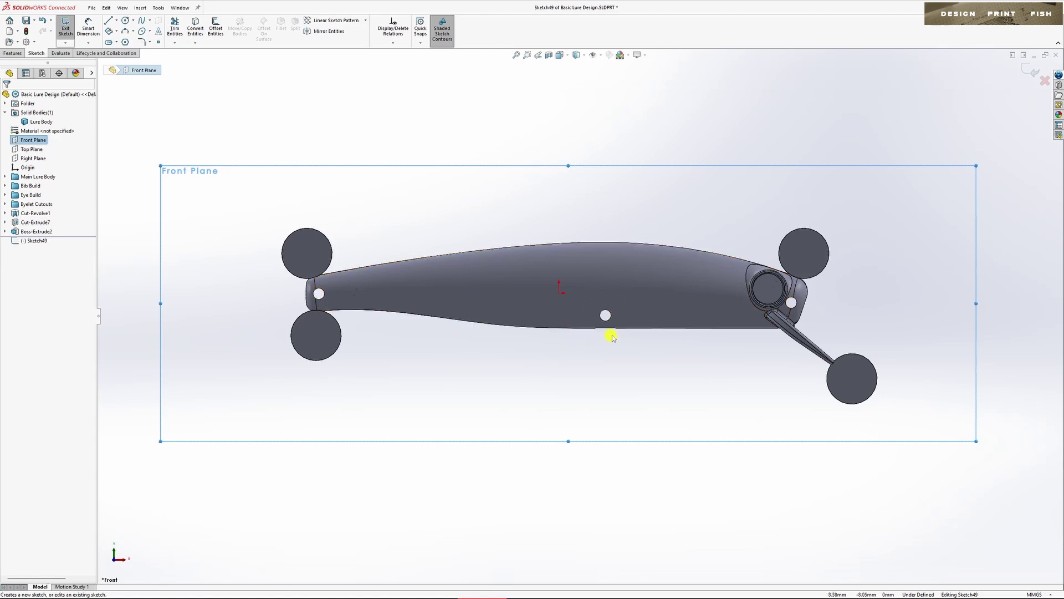
key("s")
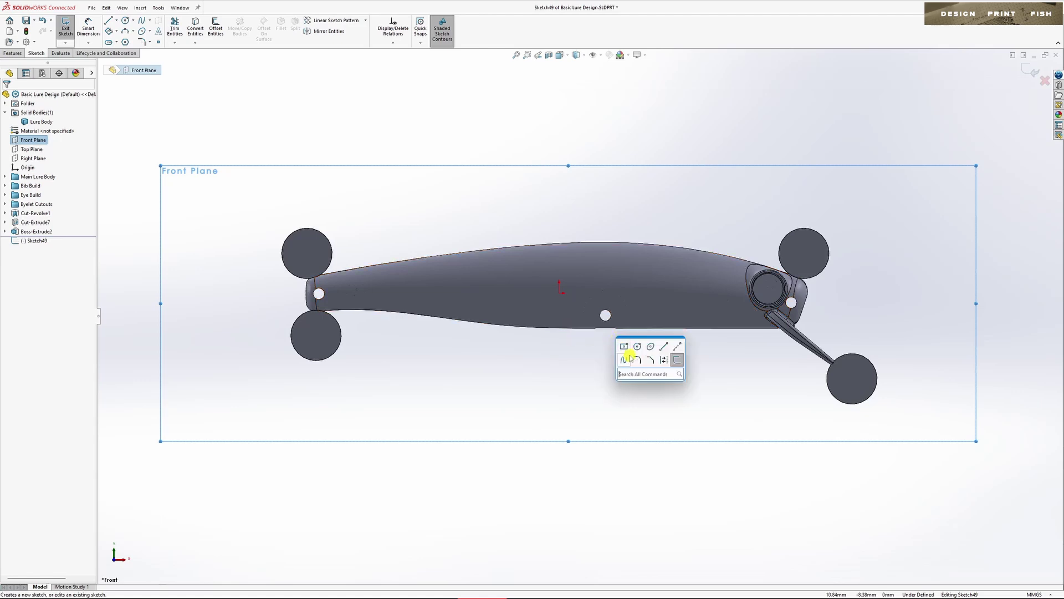
left_click(624, 347)
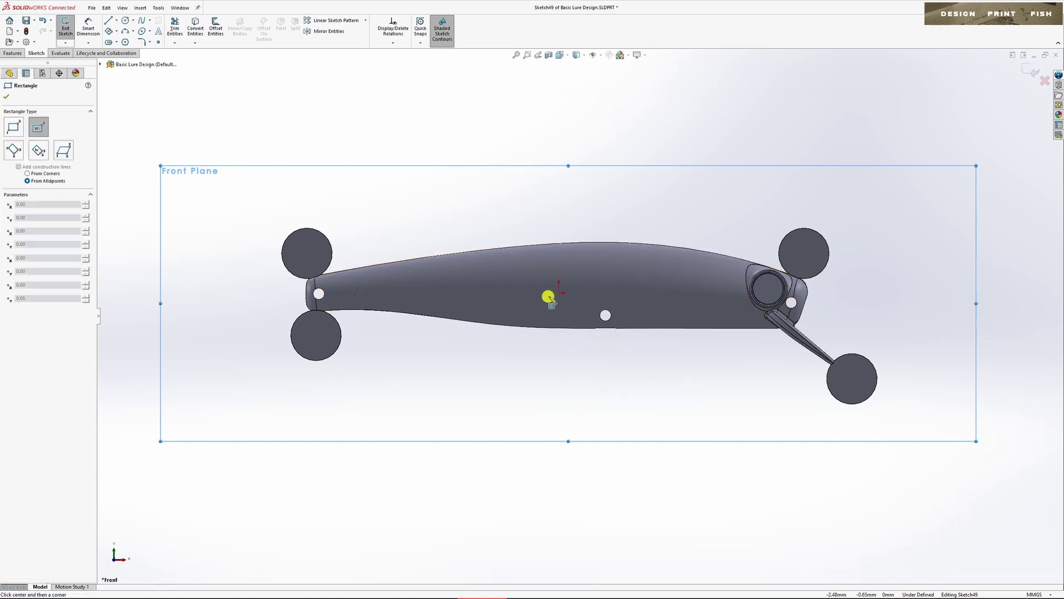
scroll(550, 294, "down", 5)
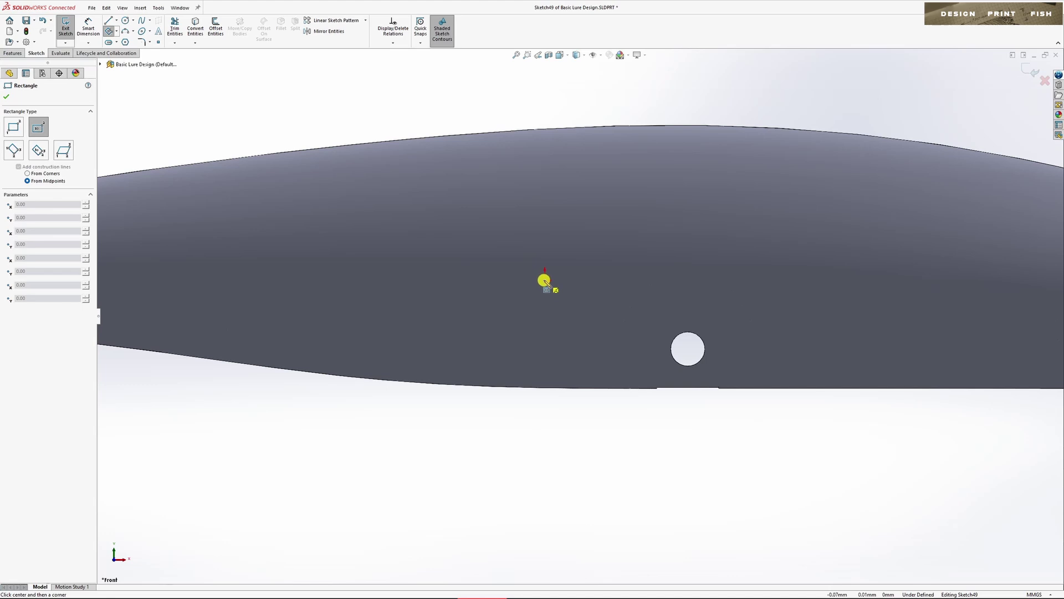
left_click(545, 280)
left_click(505, 287)
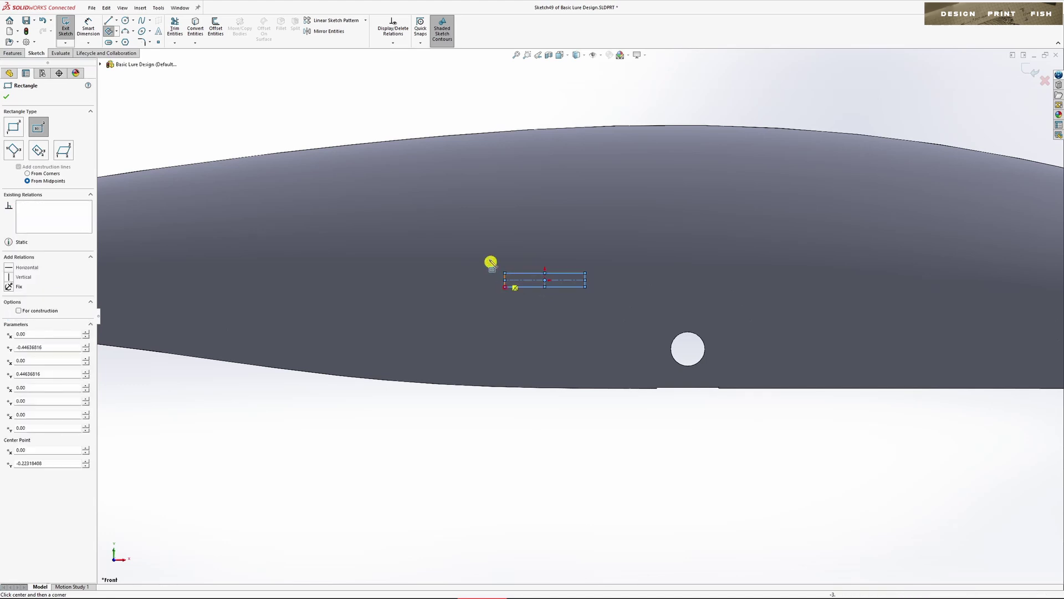
Dimension the rectangle to 6 mm wide and 0.8 mm high, and exit the sketch.
key("d")
left_click(532, 273)
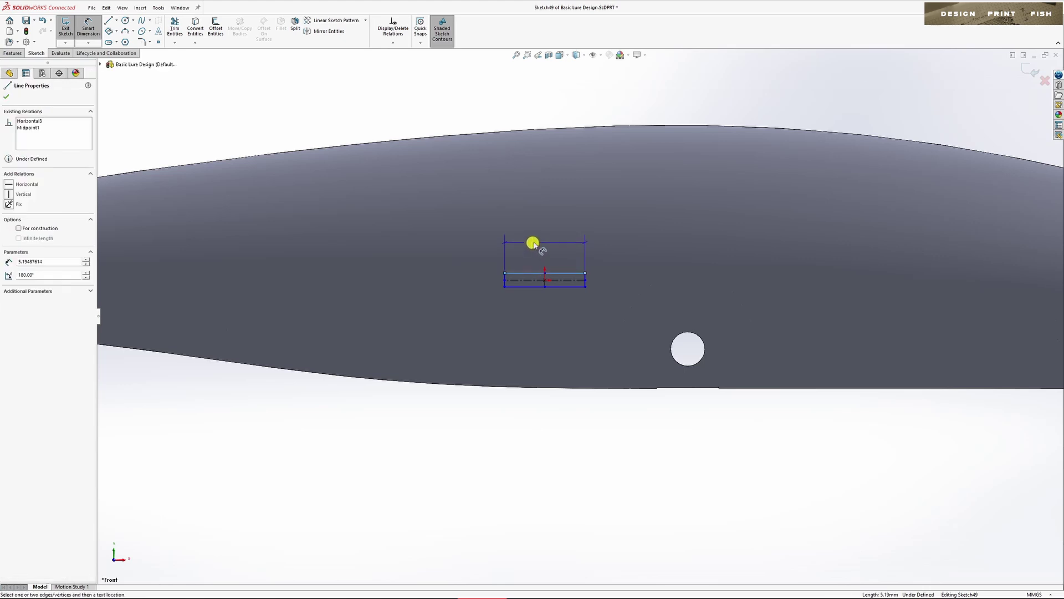
left_click(586, 231)
type("6")
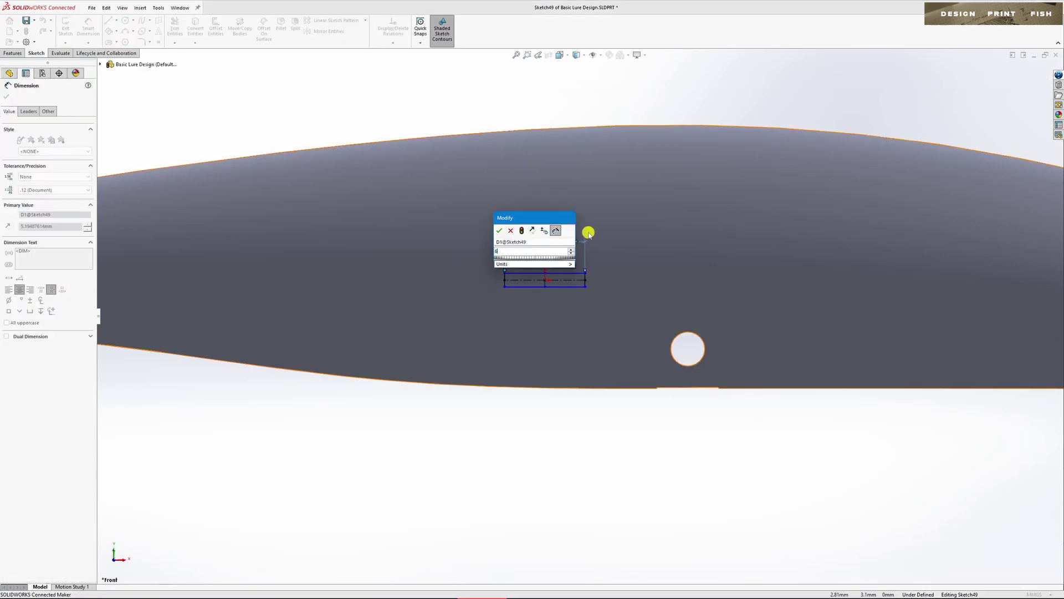
key("Return")
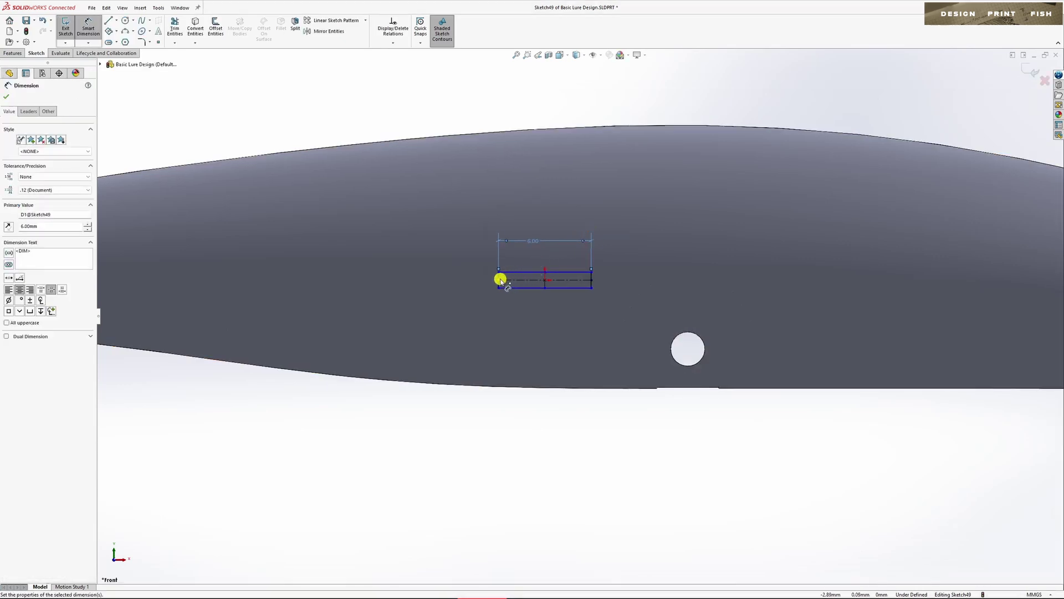
left_click(498, 278)
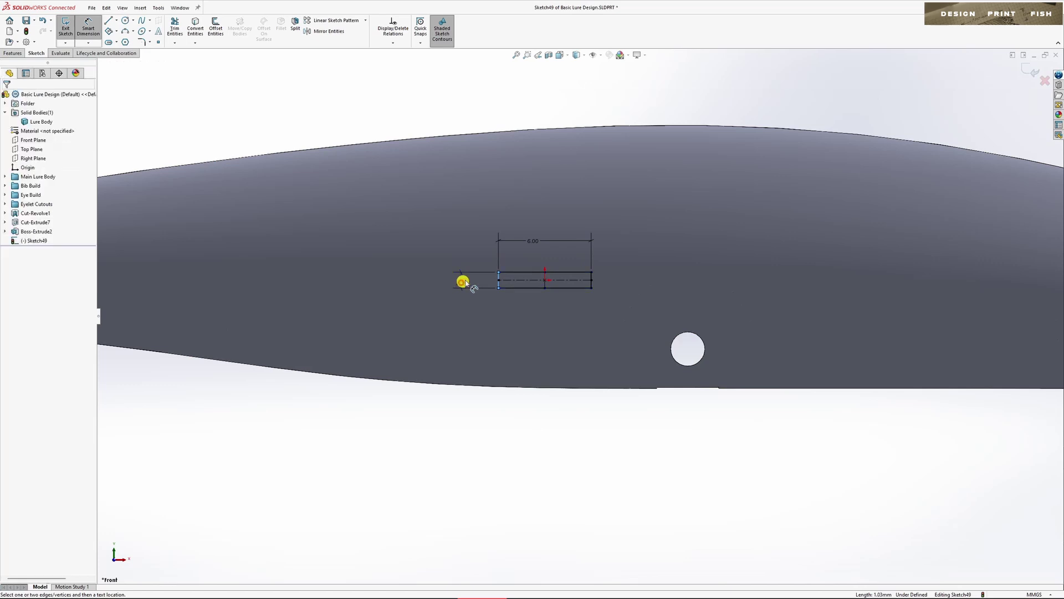
left_click(487, 275)
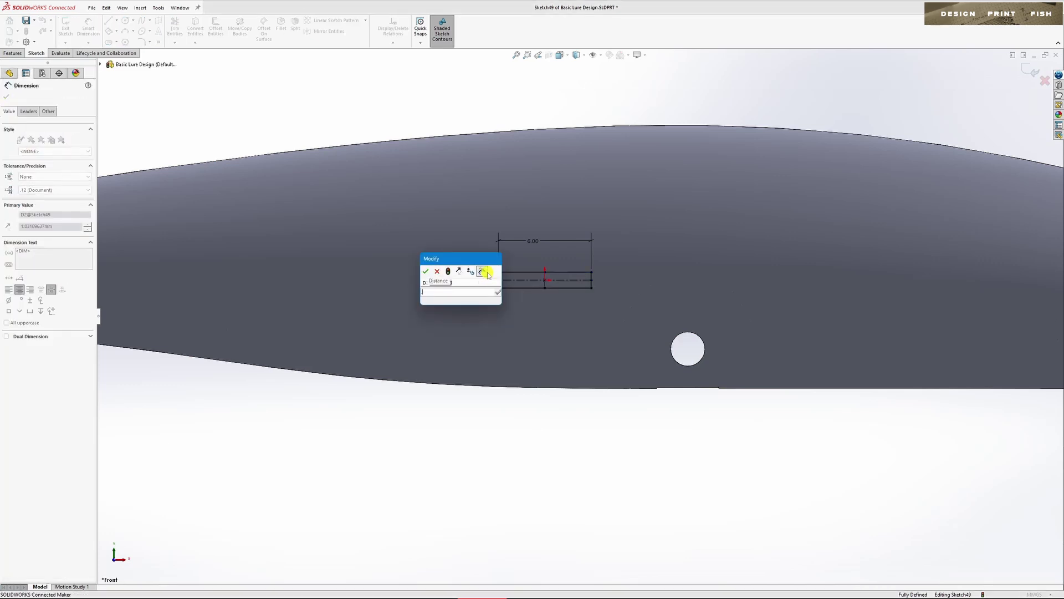
type(".8")
key("Return")
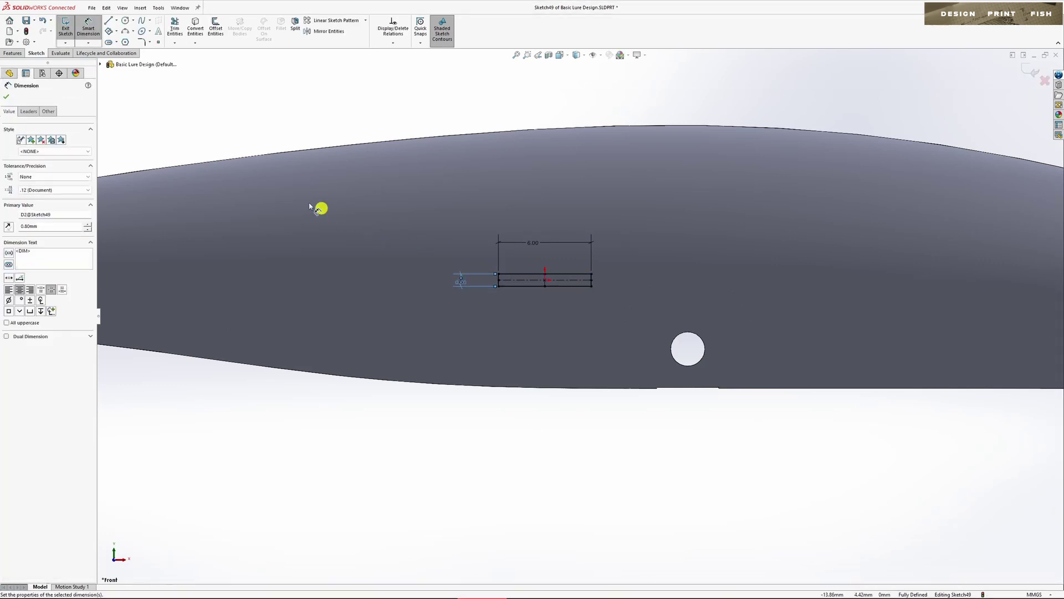
left_click(66, 27)
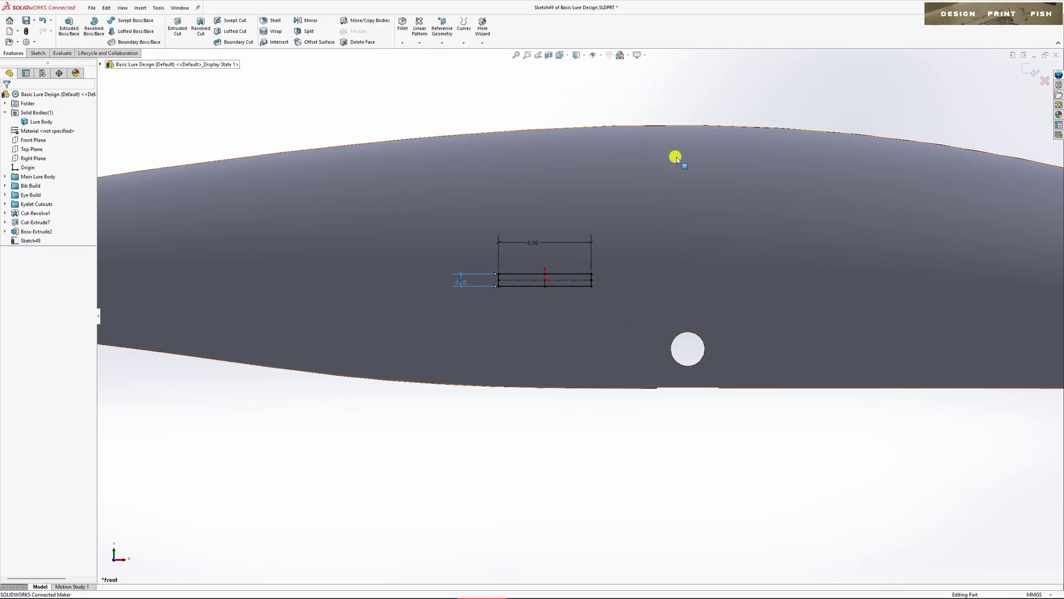
Extrude the rectangle outward from the lure body's outer side face as a Blind boss 5 mm deep, merged with the body.
middle_click_drag(776, 202, 718, 197)
scroll(715, 205, "up", 5)
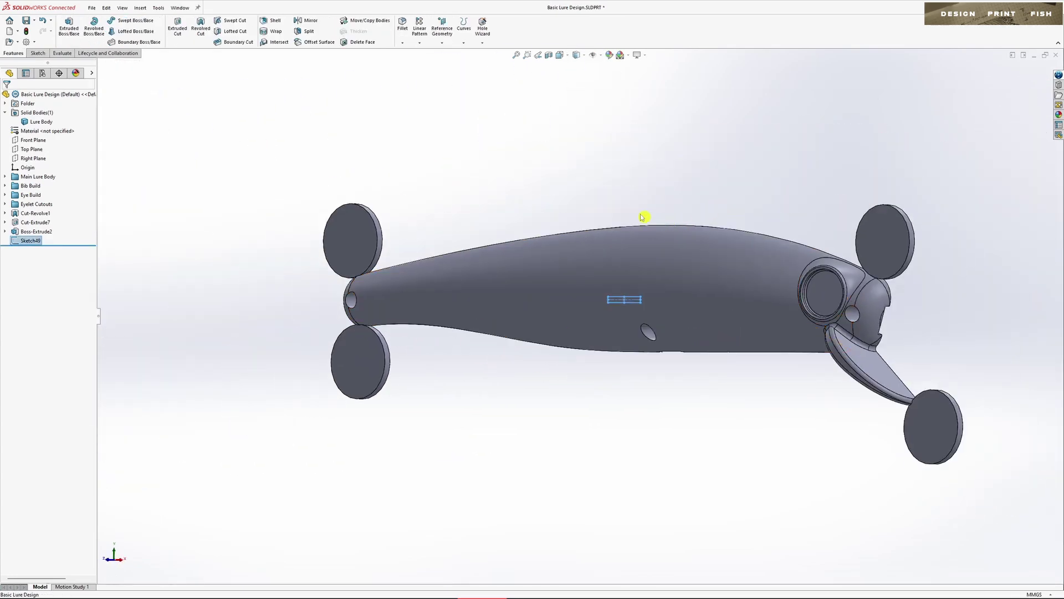
key("ctrl+7")
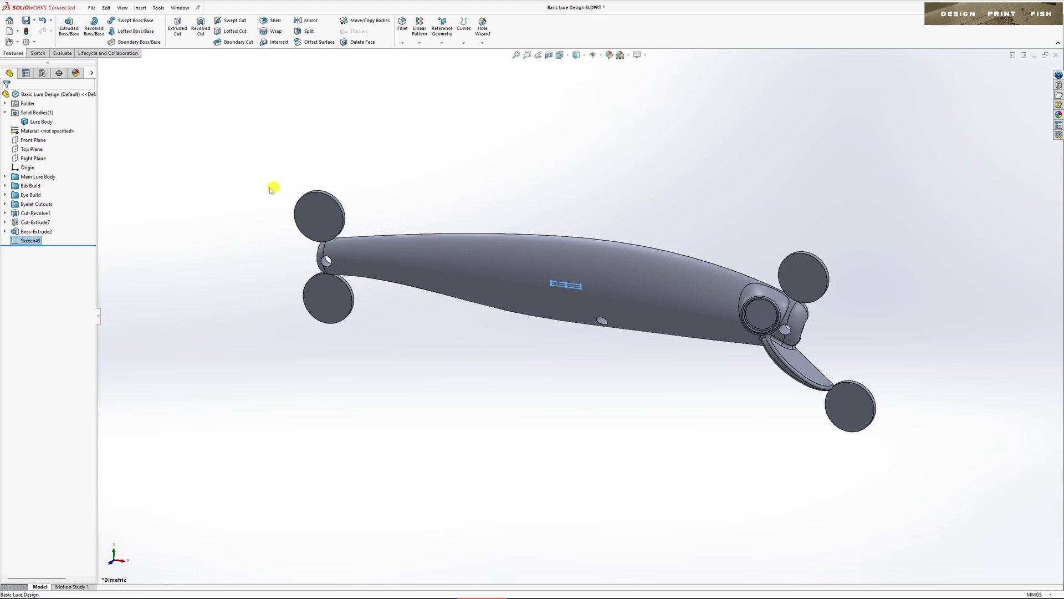
left_click(69, 27)
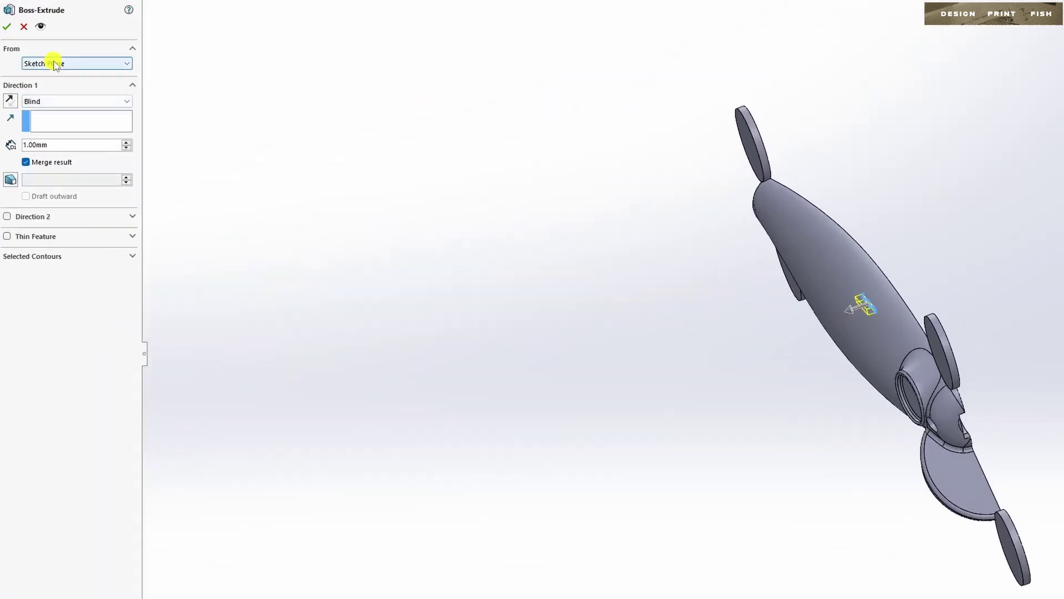
left_click(54, 64)
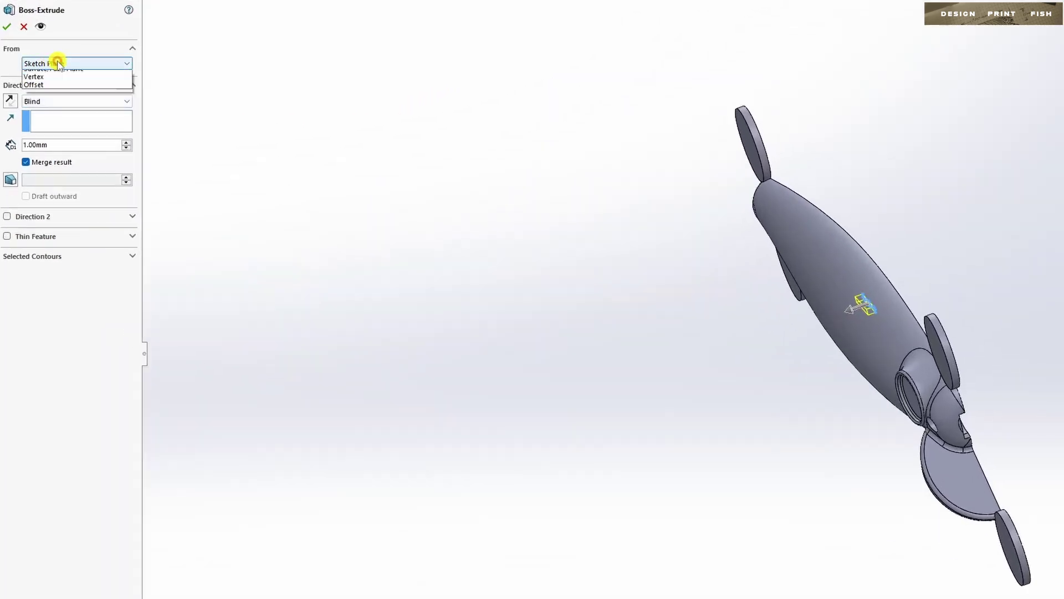
left_click(66, 80)
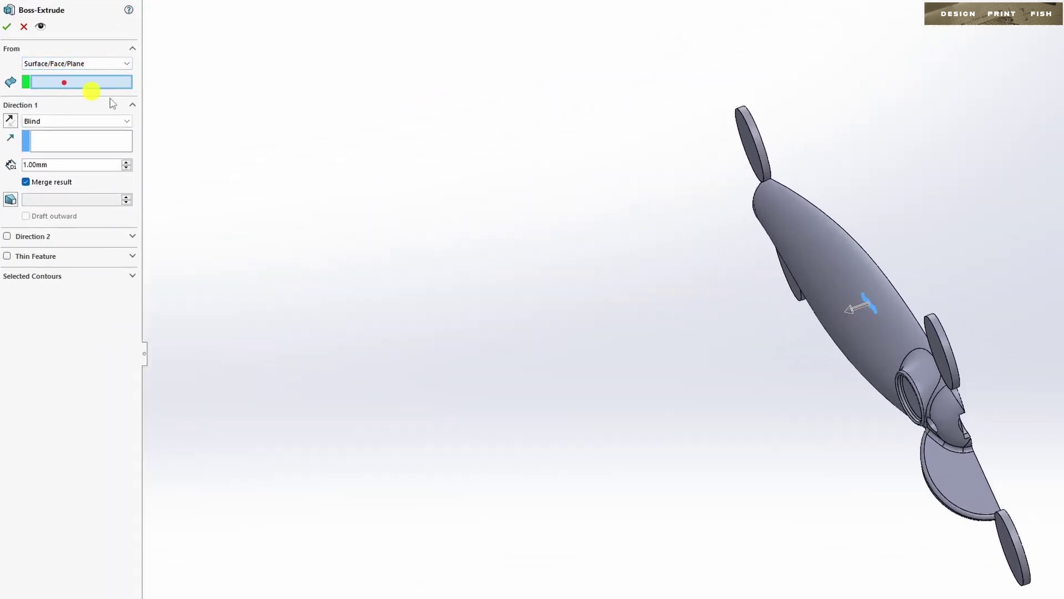
left_click(827, 287)
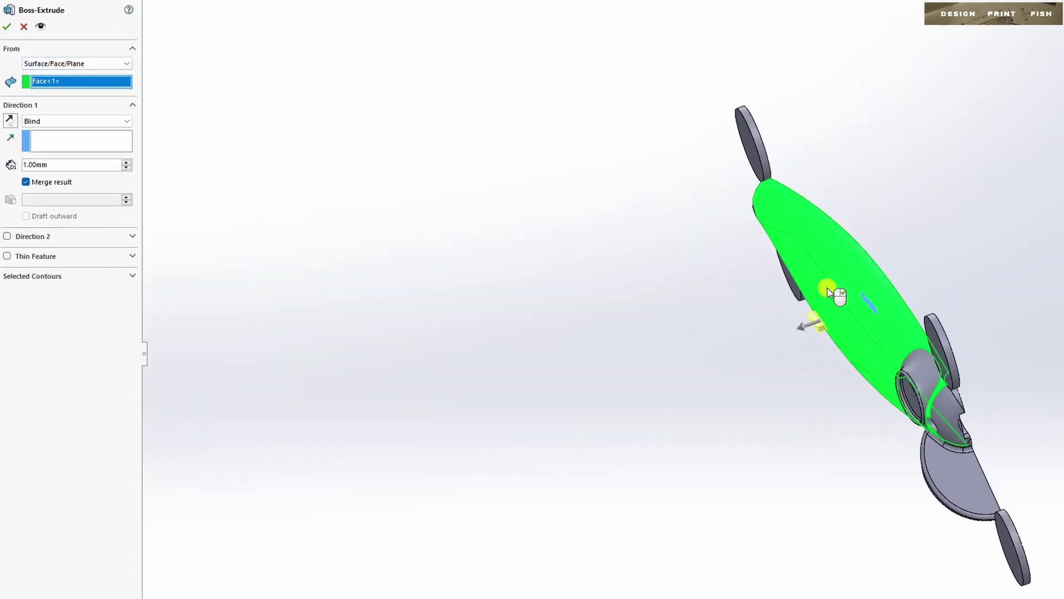
double_click(59, 165)
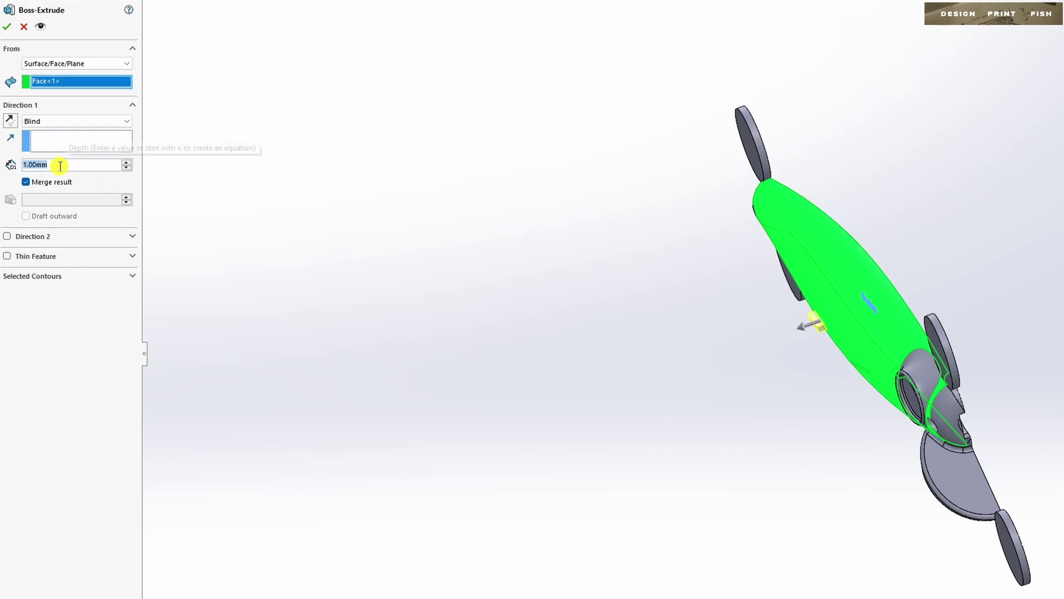
type("6")
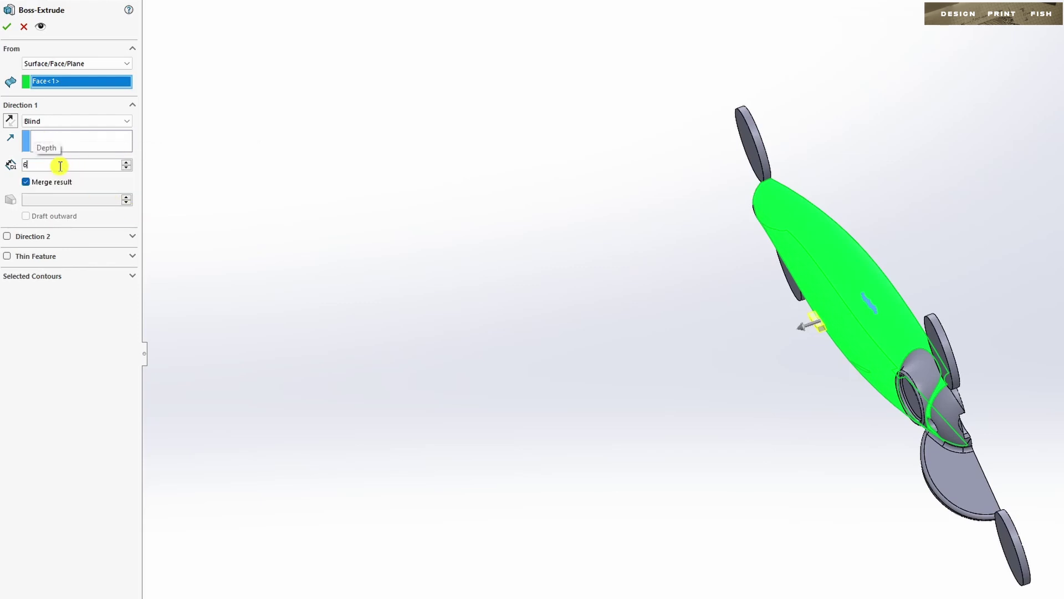
key("Return")
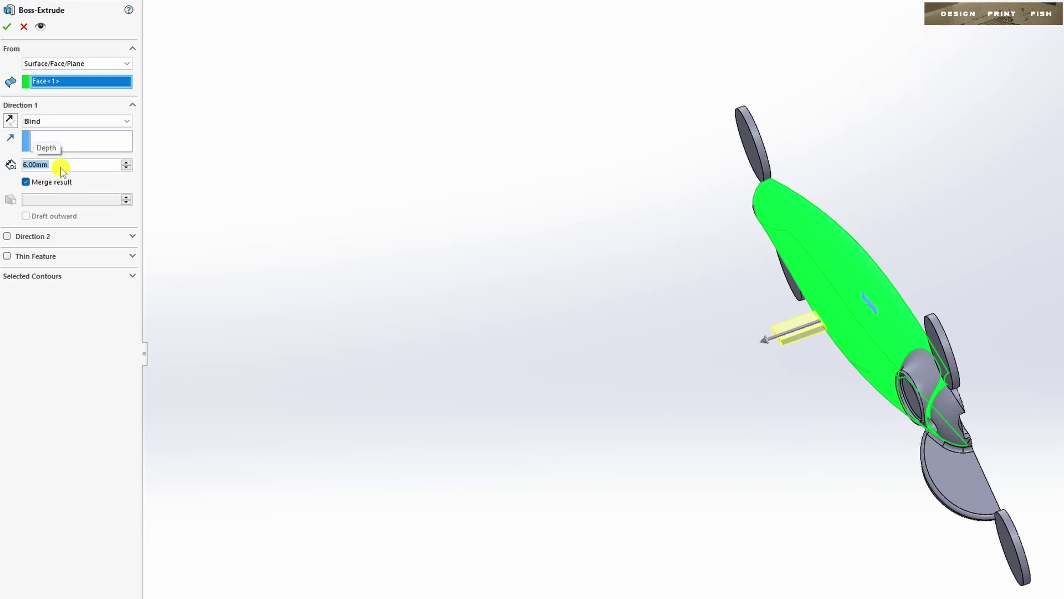
type("5")
key("Return")
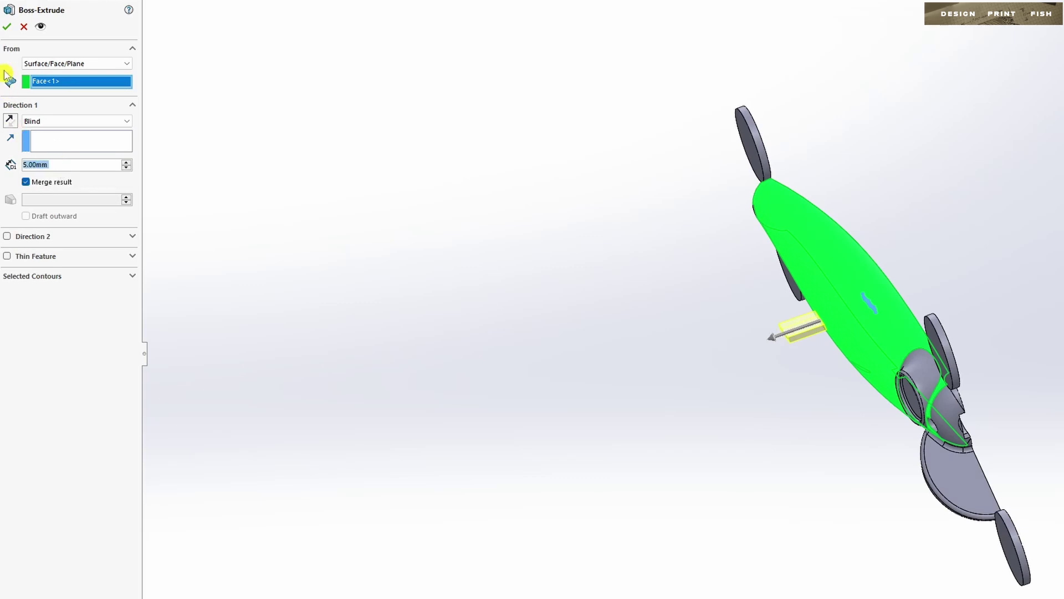
left_click(7, 26)
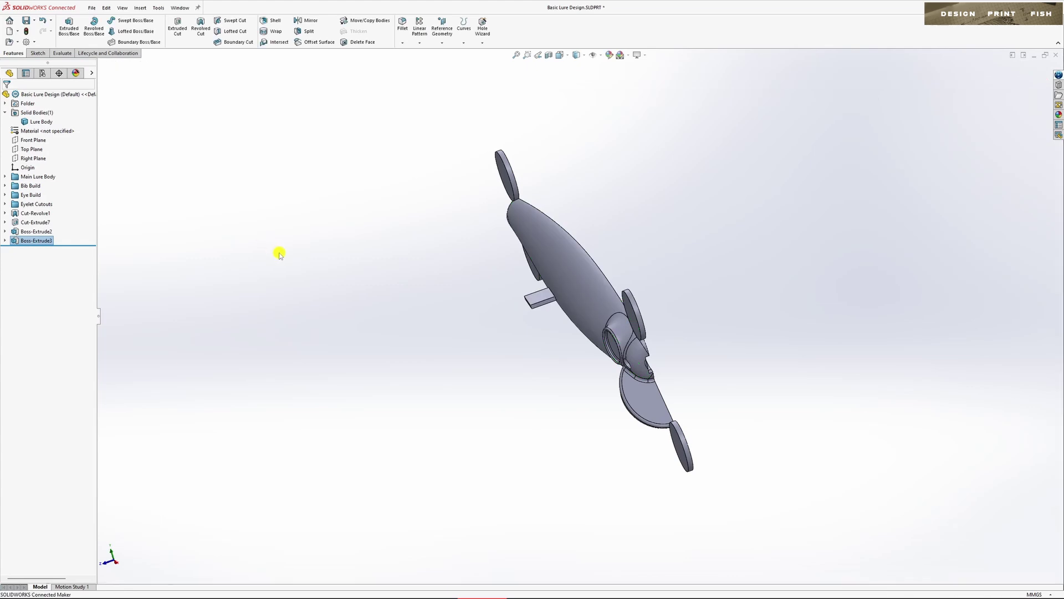
Mirror the whole Lure Body about the Front Plane with Merge solids enabled.
middle_click_drag(281, 252, 504, 248)
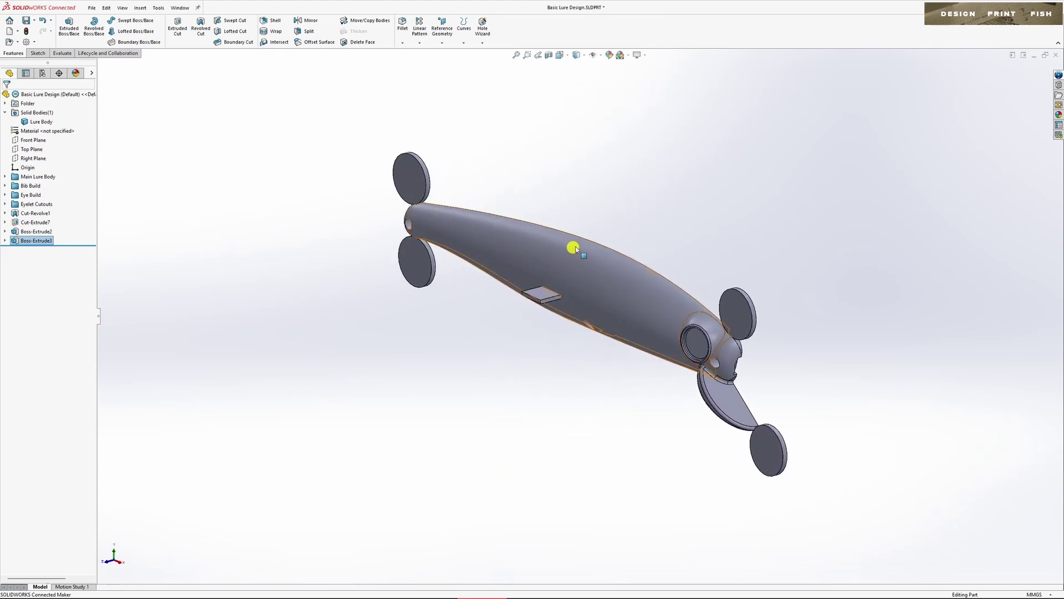
scroll(709, 257, "up", 1)
scroll(717, 303, "down", 1)
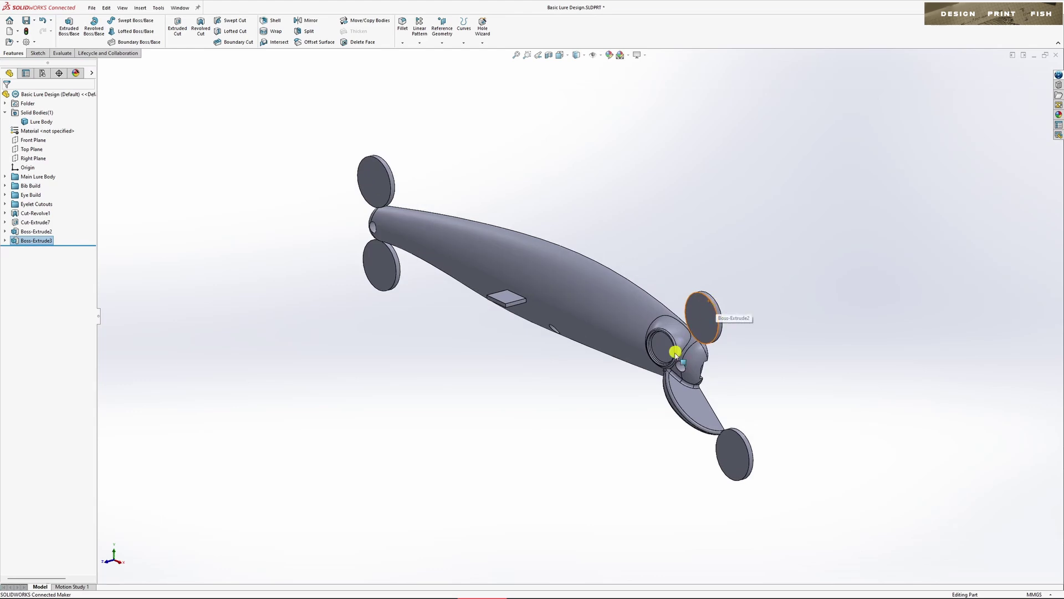
key("ctrl+7")
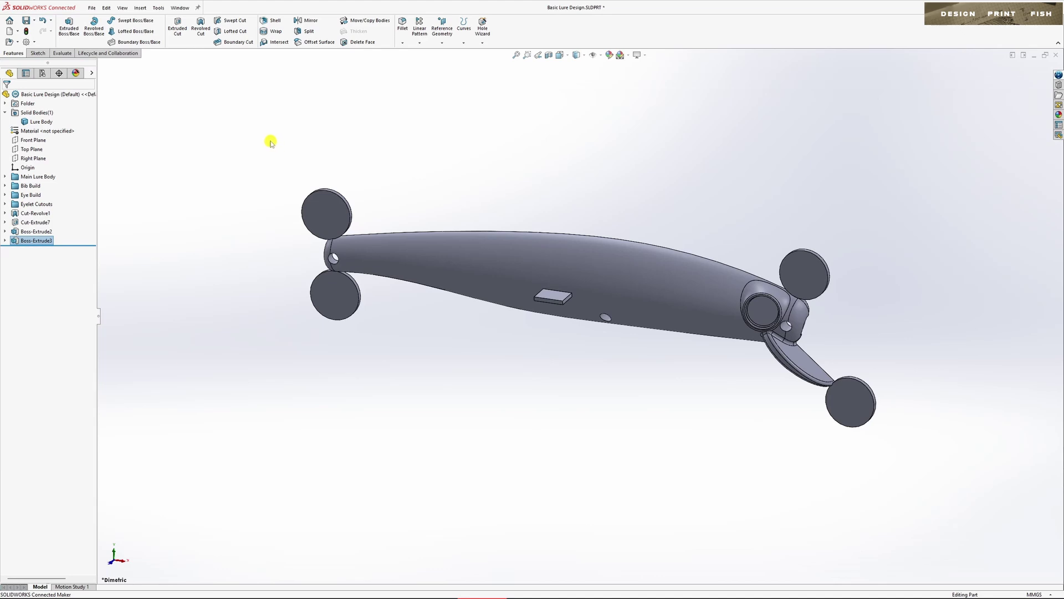
left_click(307, 21)
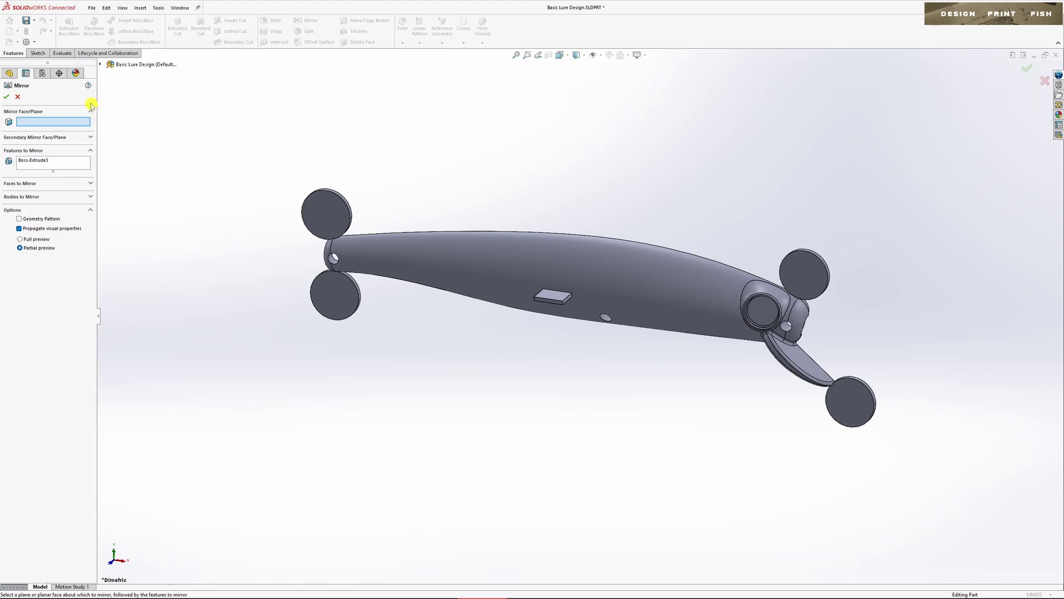
left_click(100, 64)
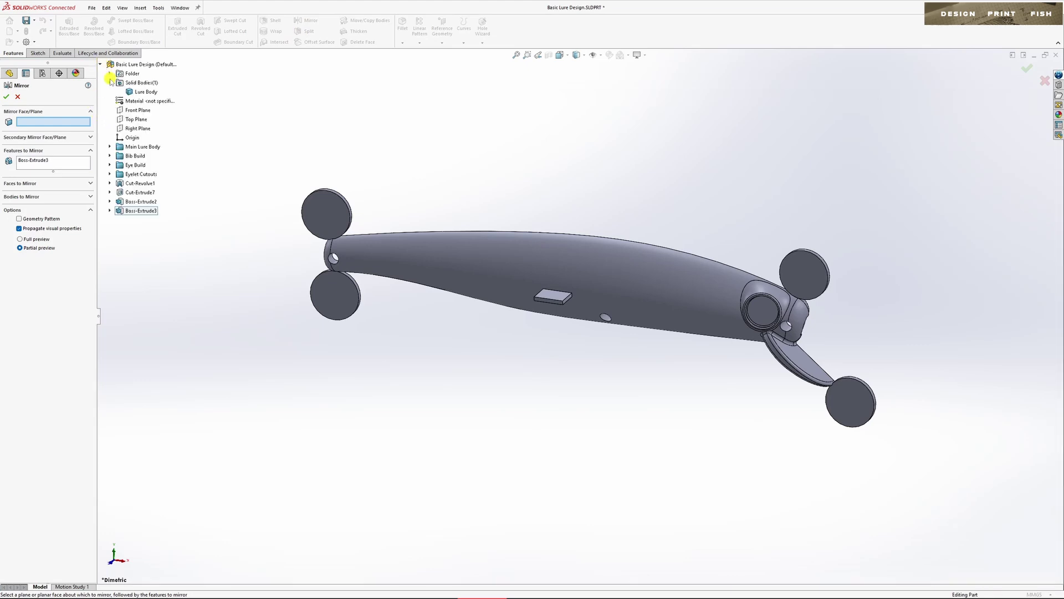
left_click(137, 110)
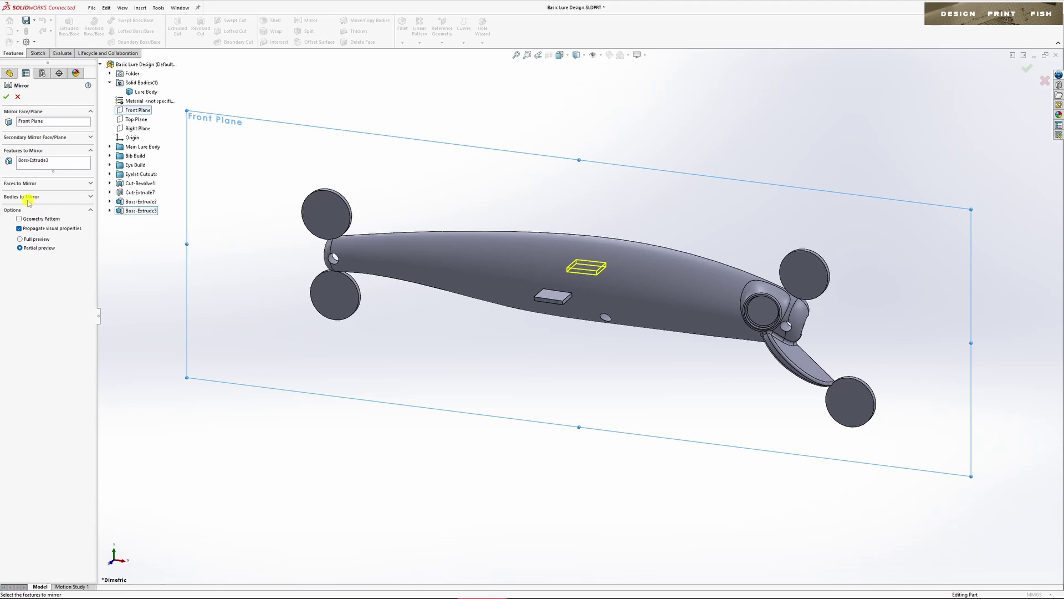
left_click(90, 197)
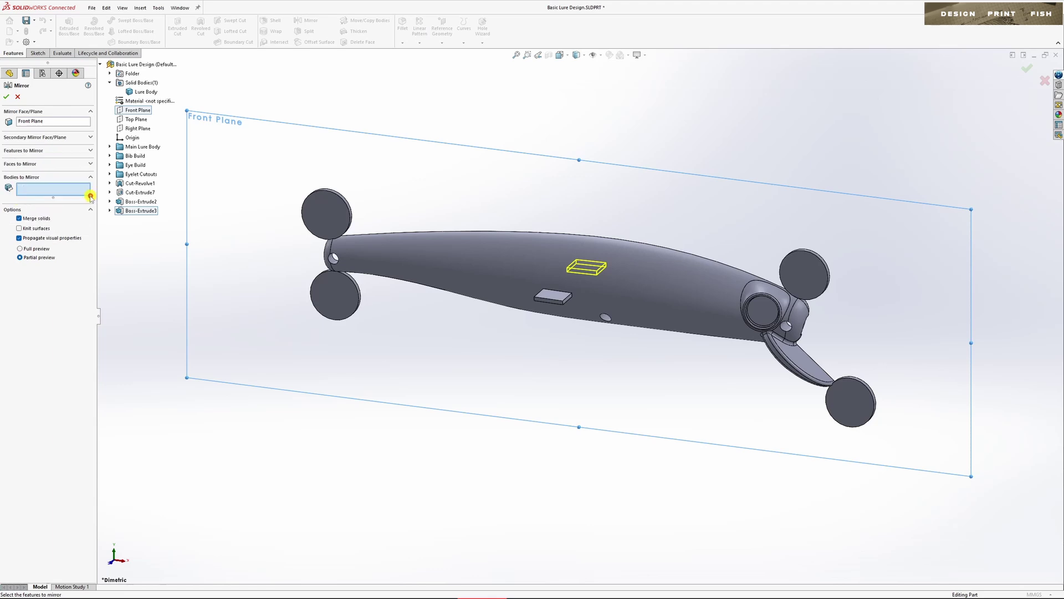
left_click(146, 92)
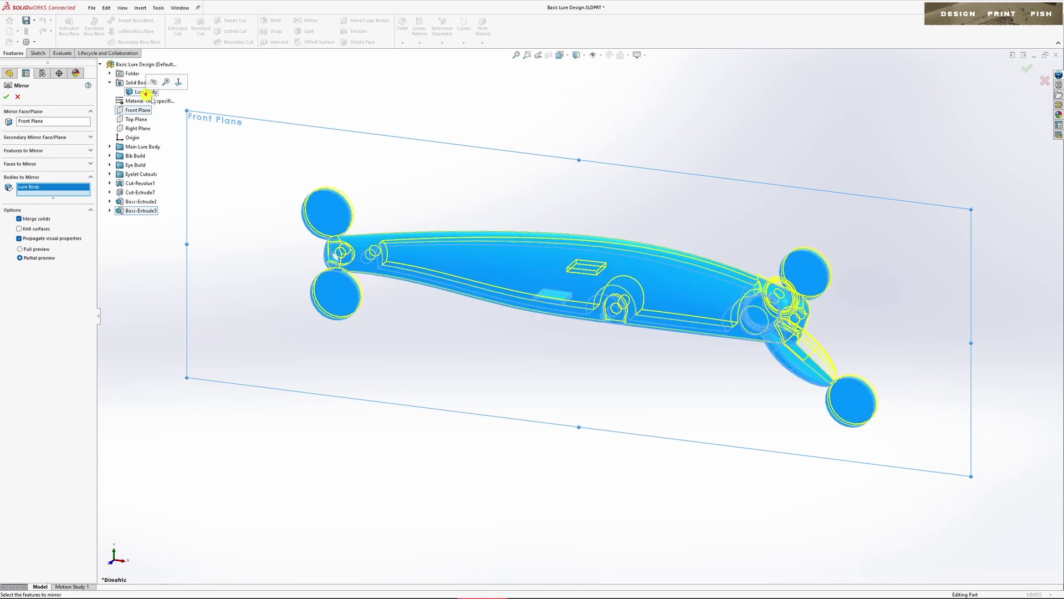
left_click(7, 98)
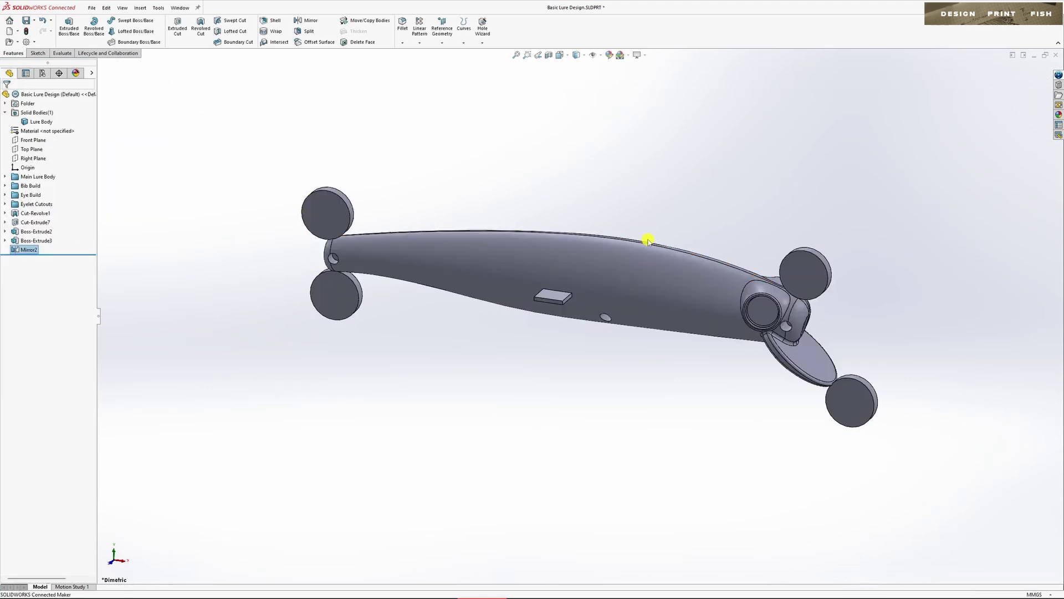
Edit the body mirror to turn off Merge solids, keeping the two lure halves as separate bodies.
middle_click_drag(719, 224, 215, 197)
key("ctrl+7")
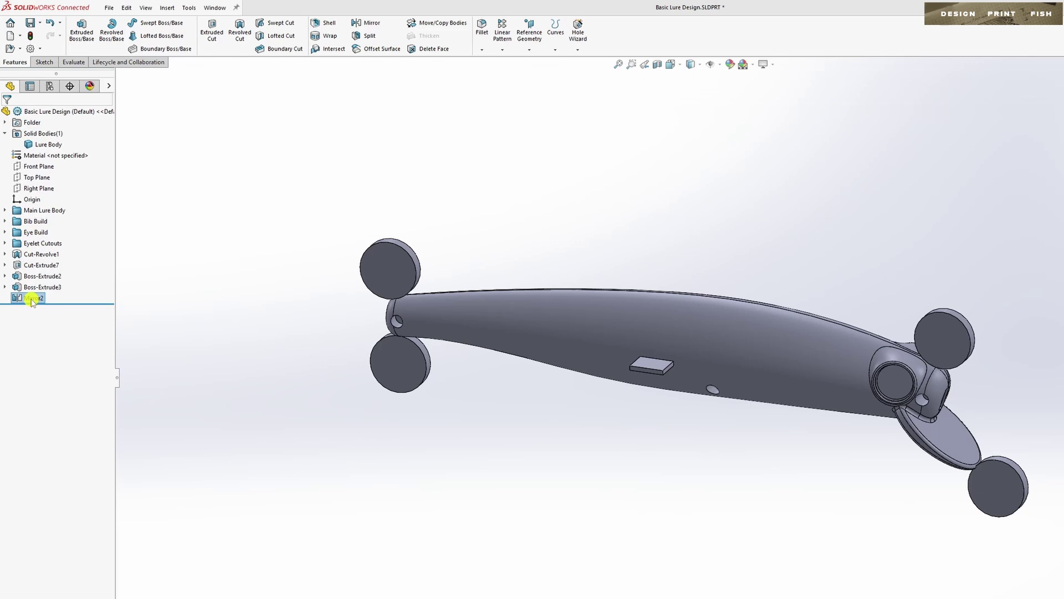
right_click(32, 299)
left_click(39, 239)
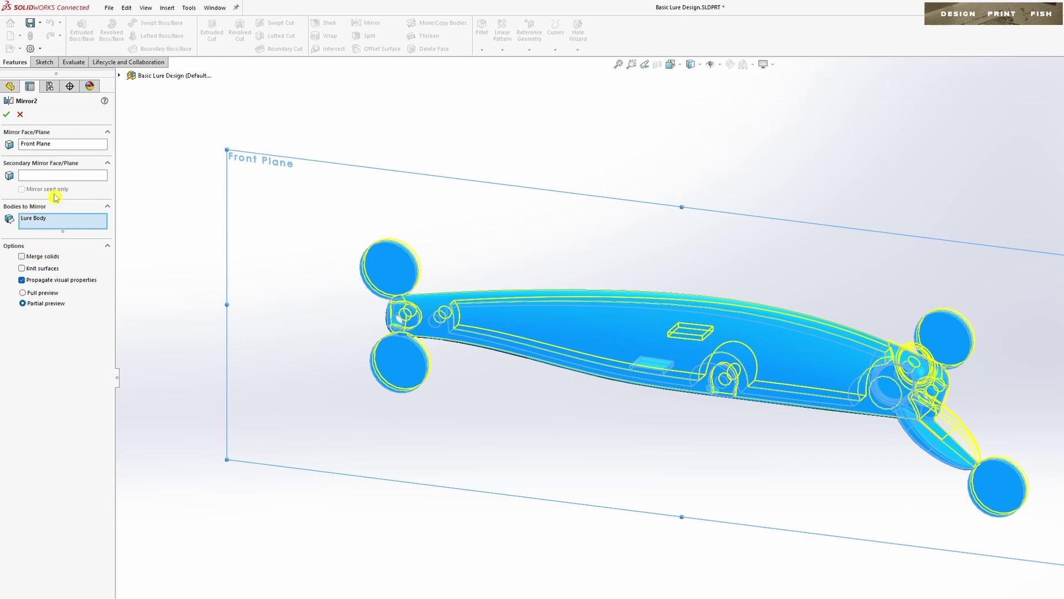
left_click(7, 114)
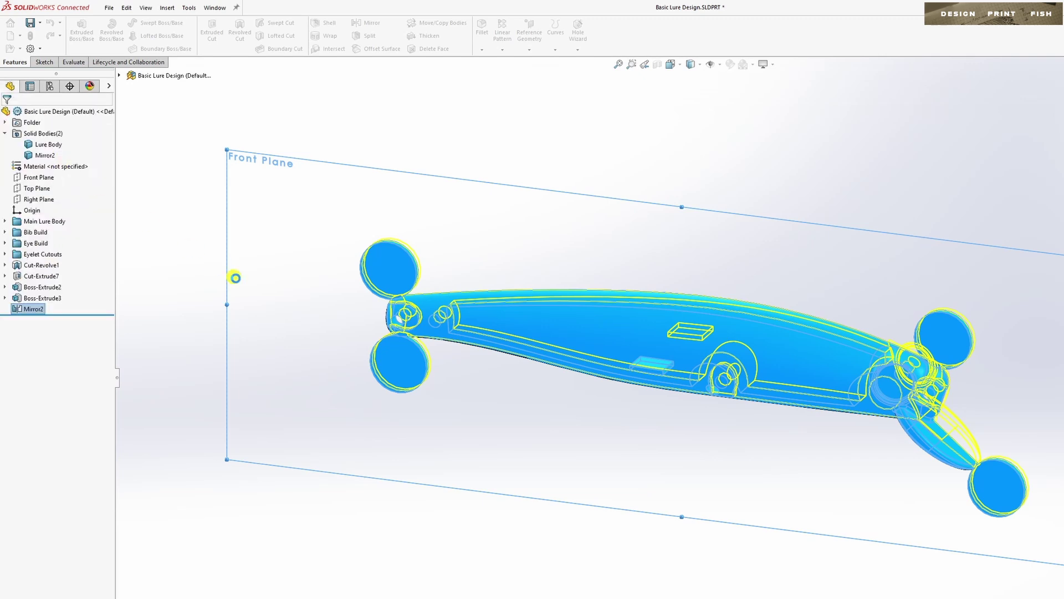
middle_click_drag(579, 438, 533, 427)
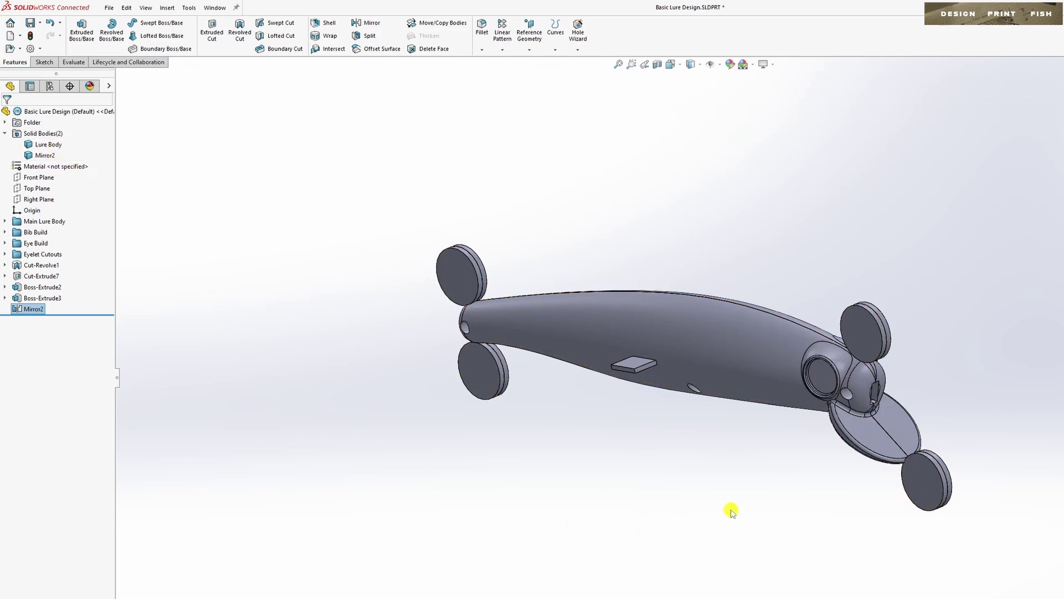
scroll(730, 510, "up", 1)
scroll(730, 510, "down", 2)
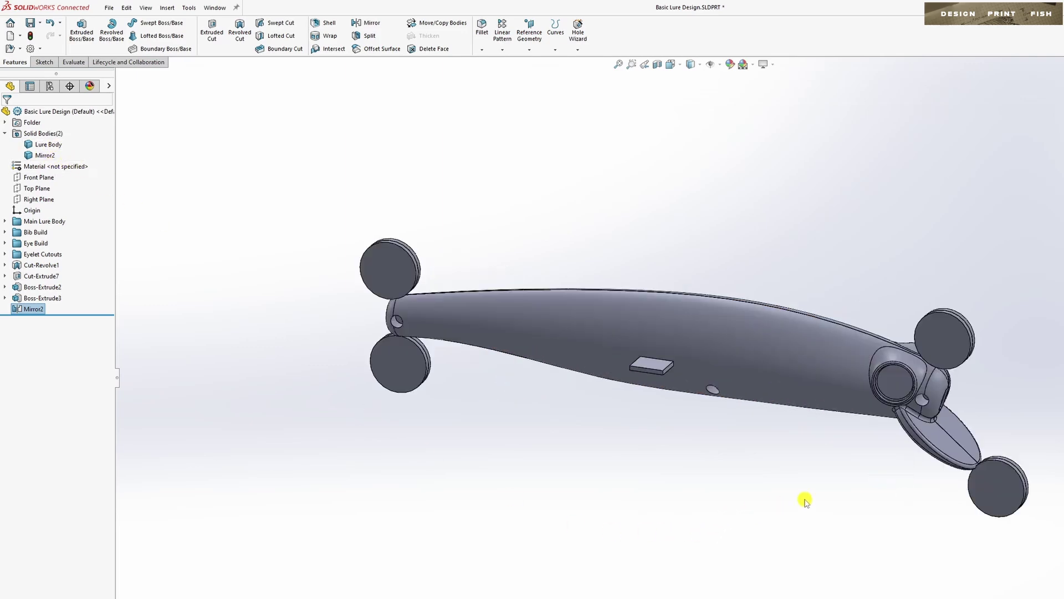